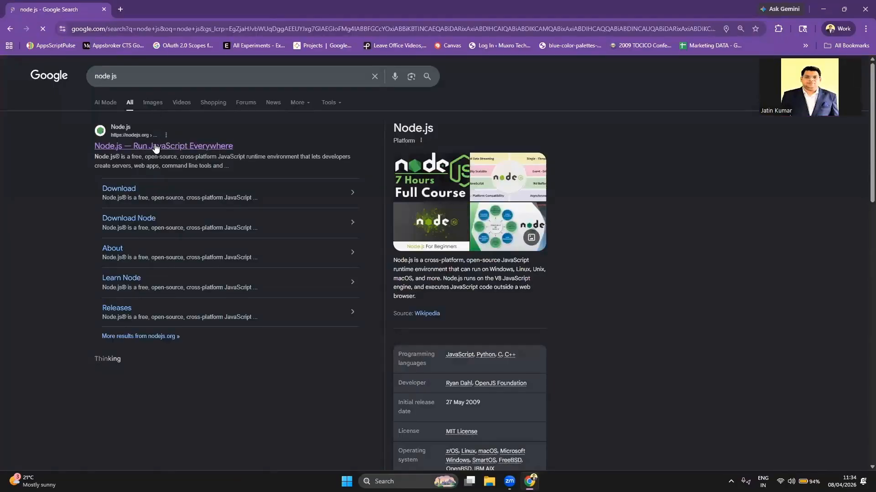
- Download the Node.js v24.14.1 Windows installer (.msi, x64) from the official Node.js site and launch it
left_click(155, 146)
left_click(188, 69)
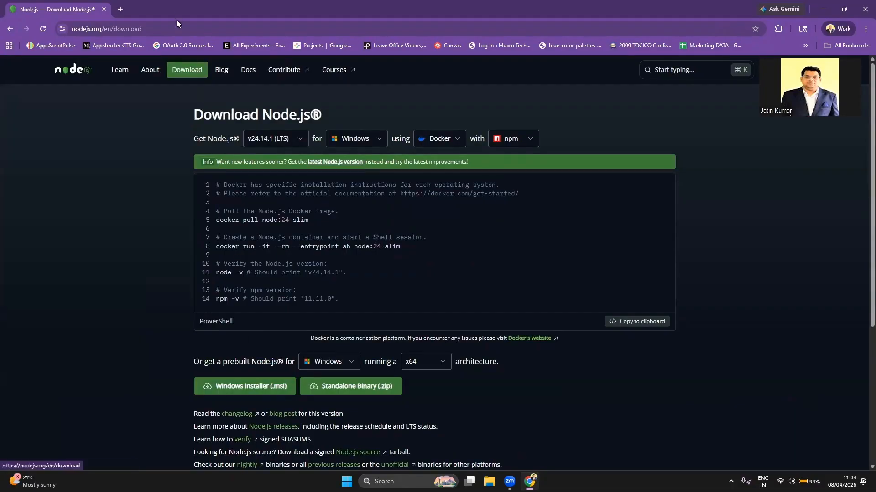
left_click(245, 395)
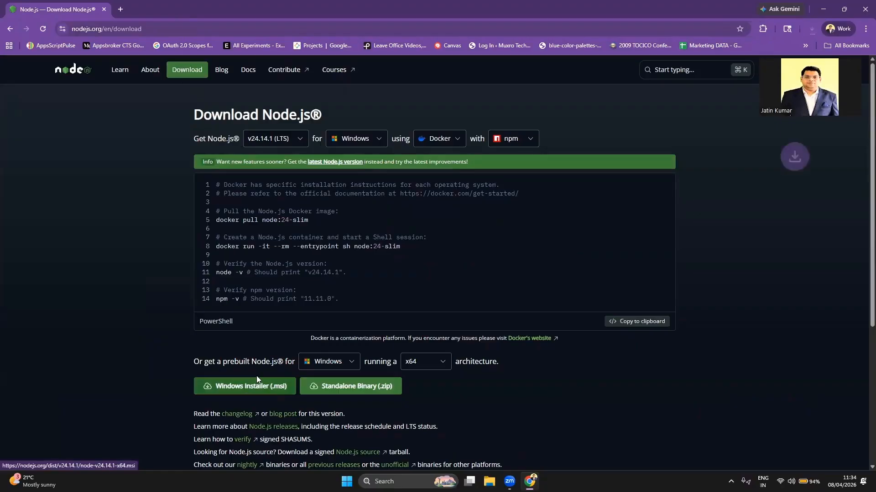
left_click(816, 31)
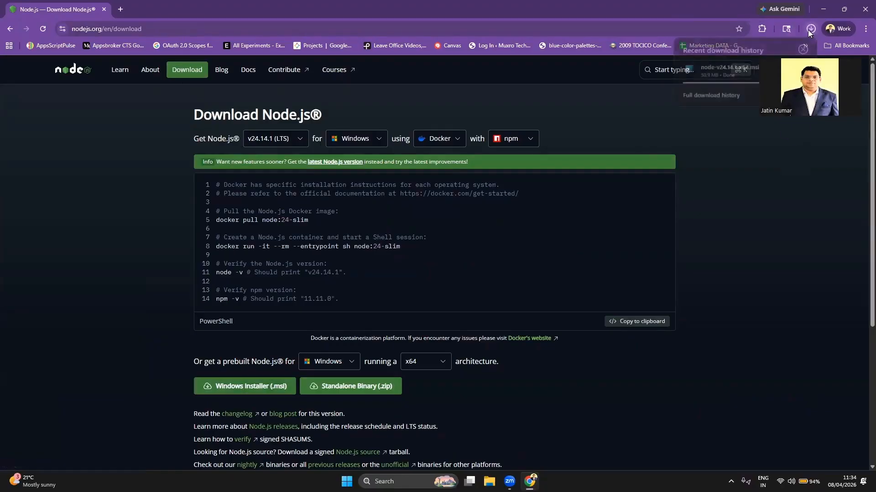
left_click(710, 81)
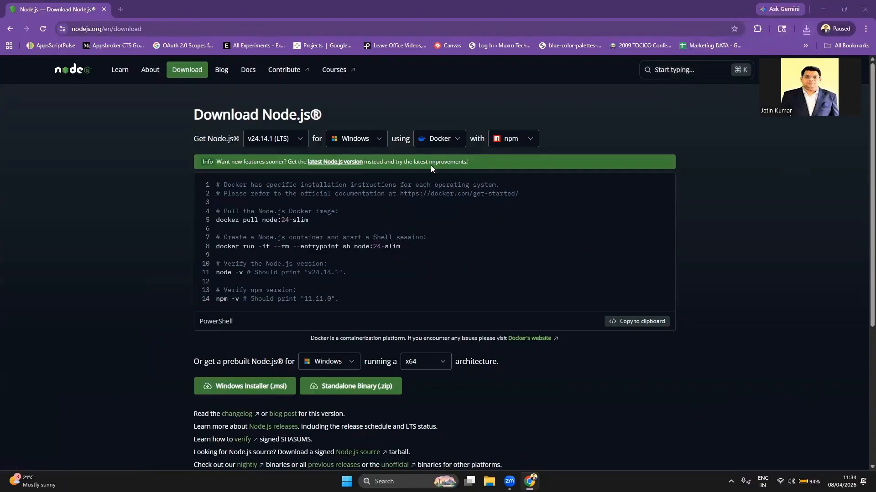
- Go through the Node.js Setup wizard and start the installation
left_click(484, 310)
left_click(410, 292)
left_click(482, 311)
left_click(481, 310)
left_click(493, 310)
left_click(494, 310)
left_click(493, 310)
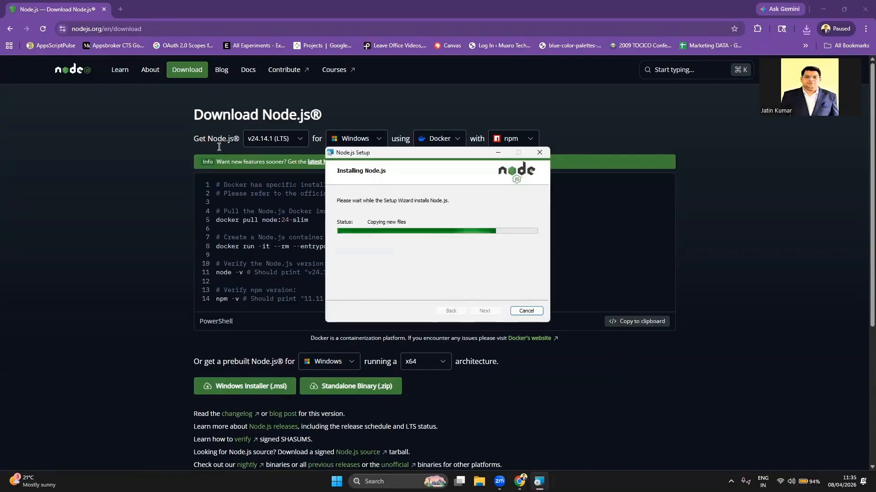
- Search the web for LM Studio in a new browser tab and open ollama.com in another
left_click(119, 10)
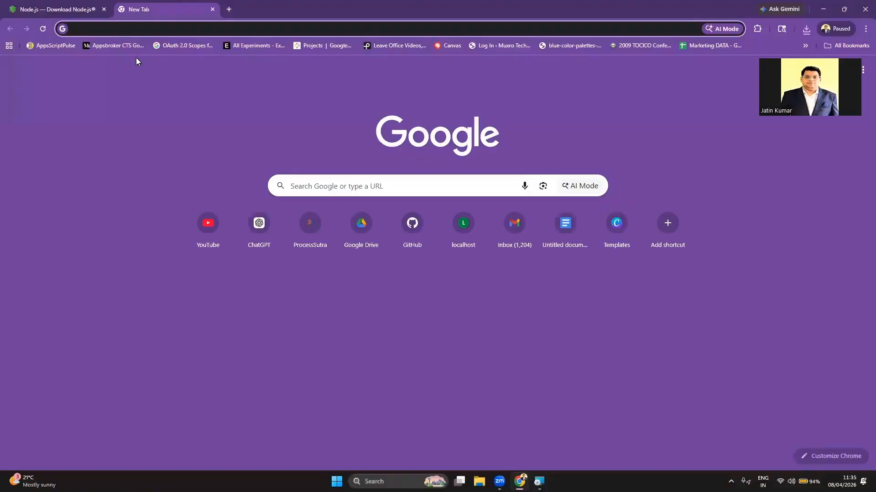
type("LM")
key("Return")
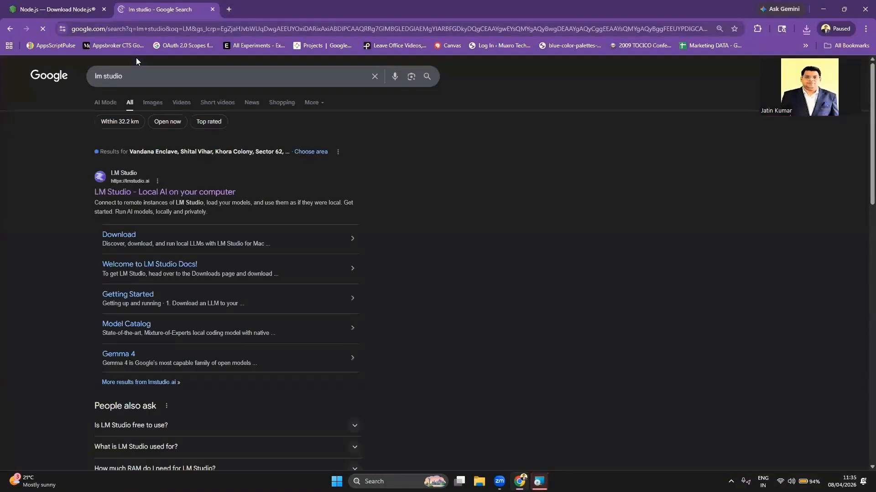
left_click(232, 7)
type("OLLAMA")
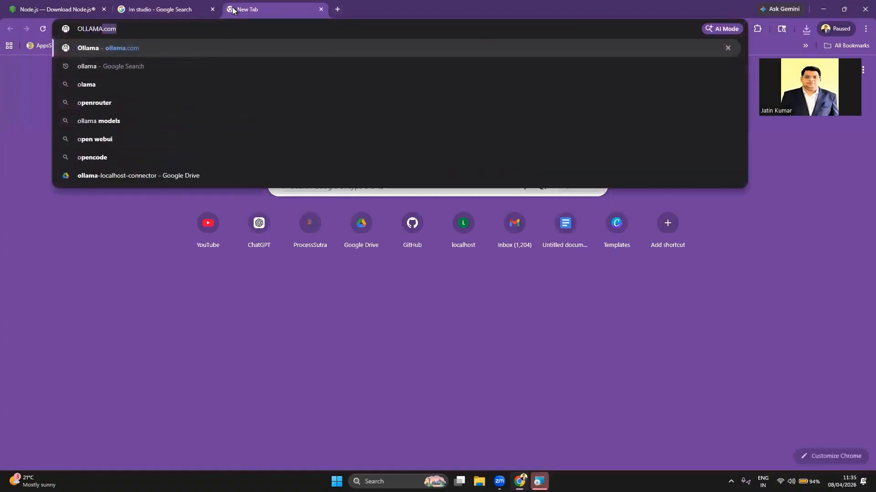
key("Return")
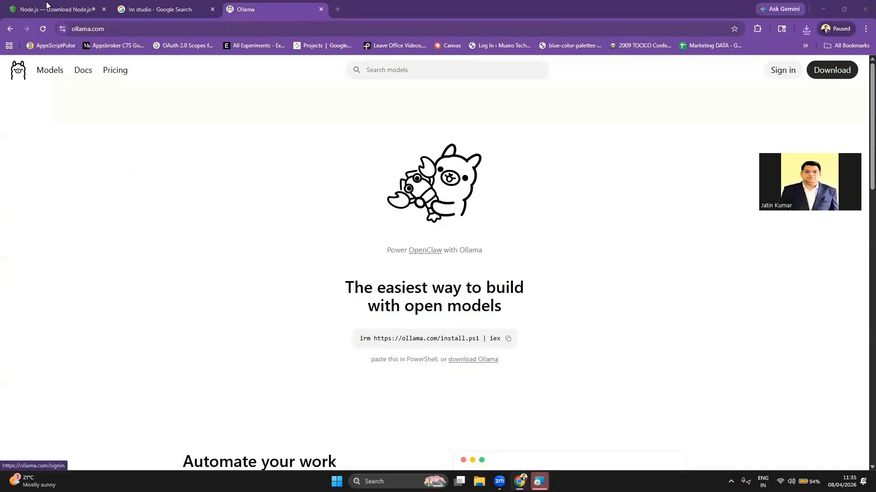
- Open the LM Studio website from the search results, start the Windows download of version 0.4.9, and pause it
left_click(157, 14)
left_click(136, 192)
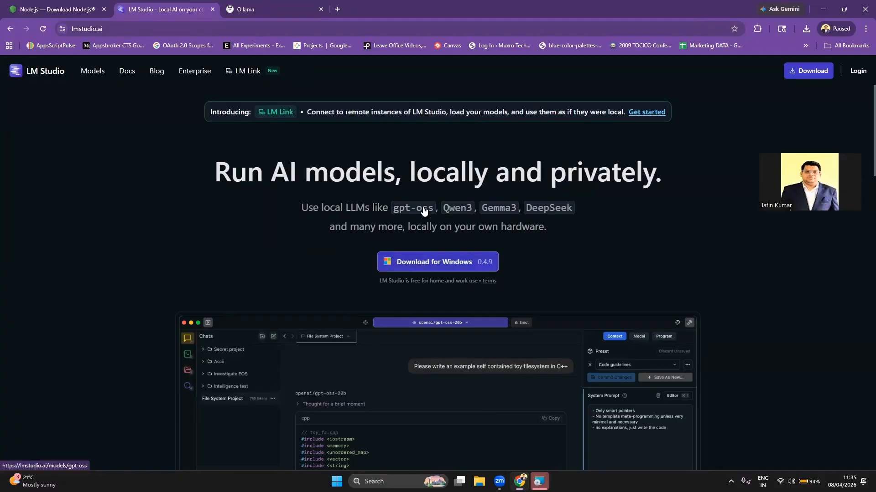
scroll(427, 183, "down", 2)
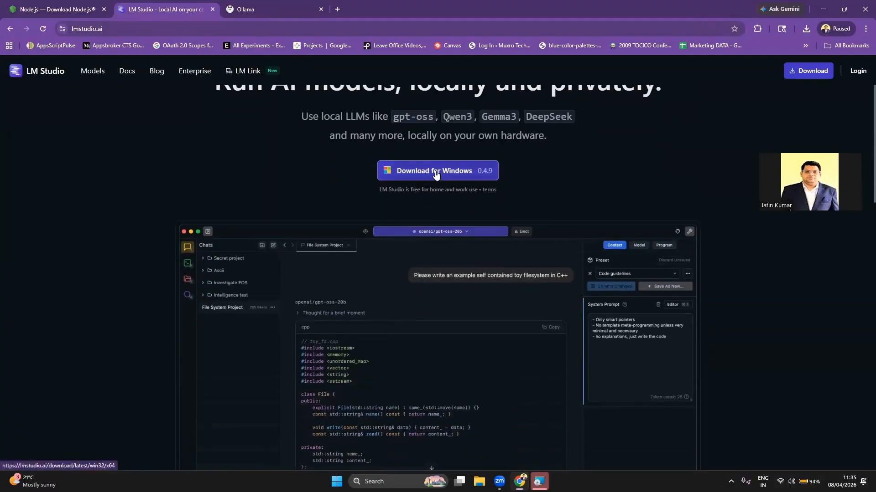
left_click(435, 175)
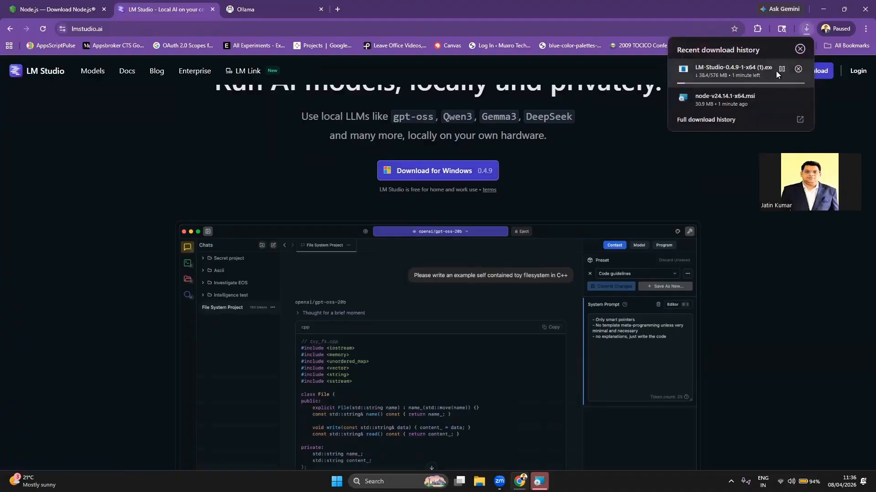
left_click(781, 70)
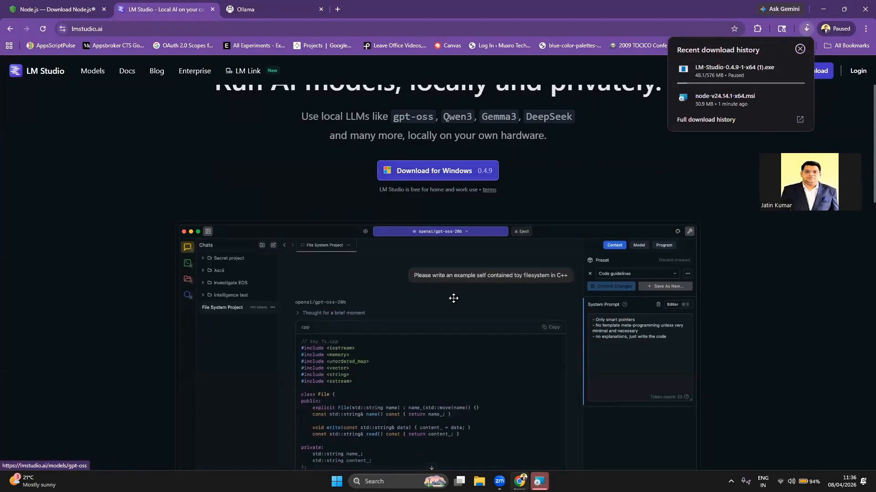
- Run the existing LM-Studio-0.4.9-1-x64 installer from the Downloads folder in File Explorer
left_click(479, 482)
left_click(137, 132)
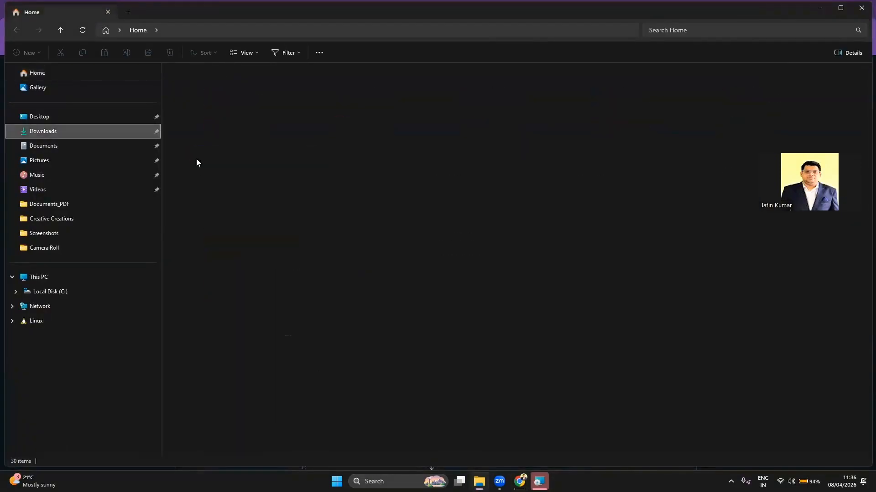
scroll(372, 273, "down", 6)
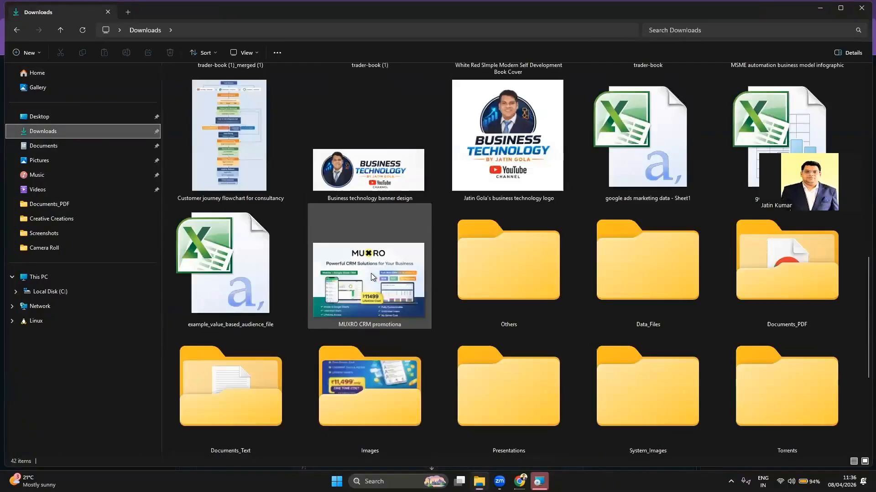
scroll(371, 273, "down", 3)
scroll(370, 273, "up", 6)
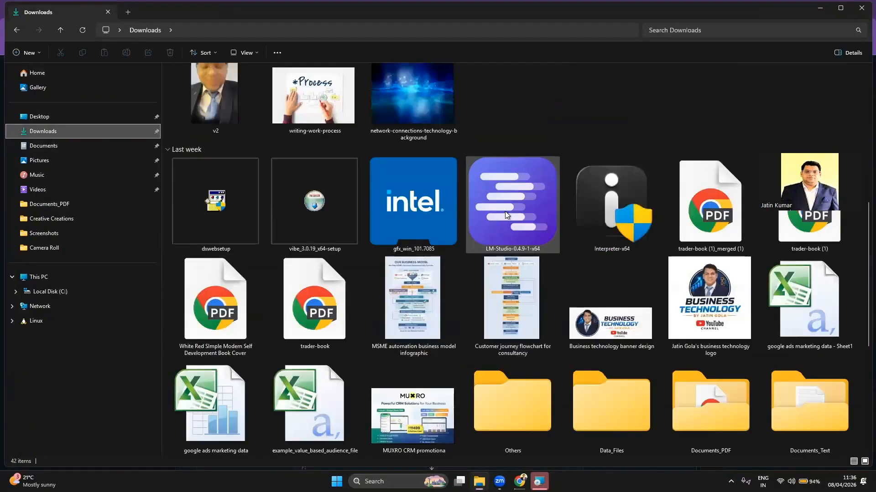
double_click(505, 213)
left_click(820, 8)
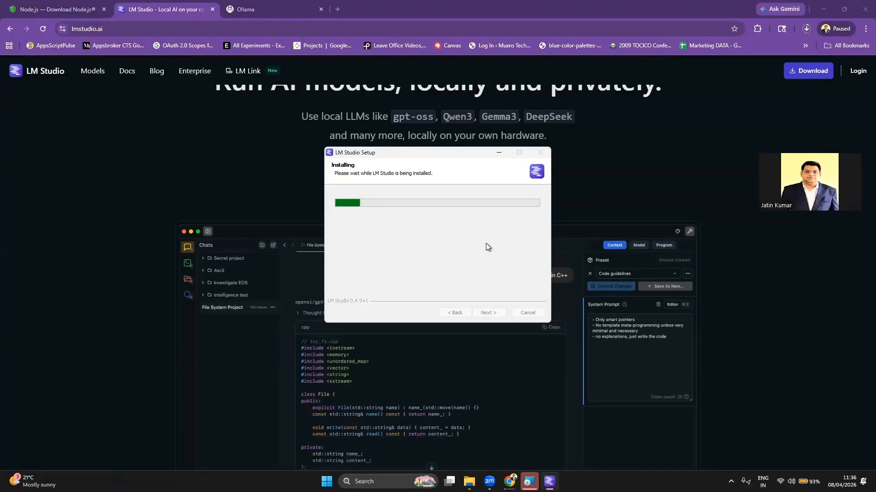
scroll(551, 244, "up", 2)
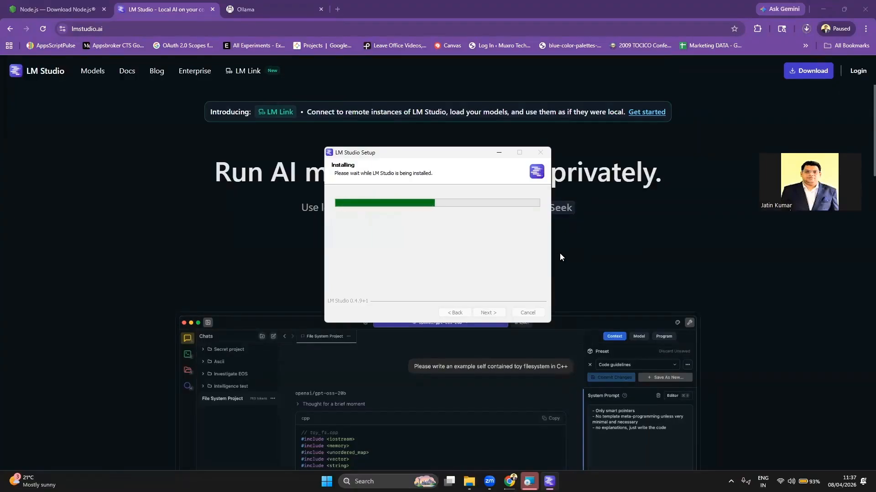
- Browse the model library on the Ollama website, examining the available models, their capability tags and parameter sizes
left_click(258, 15)
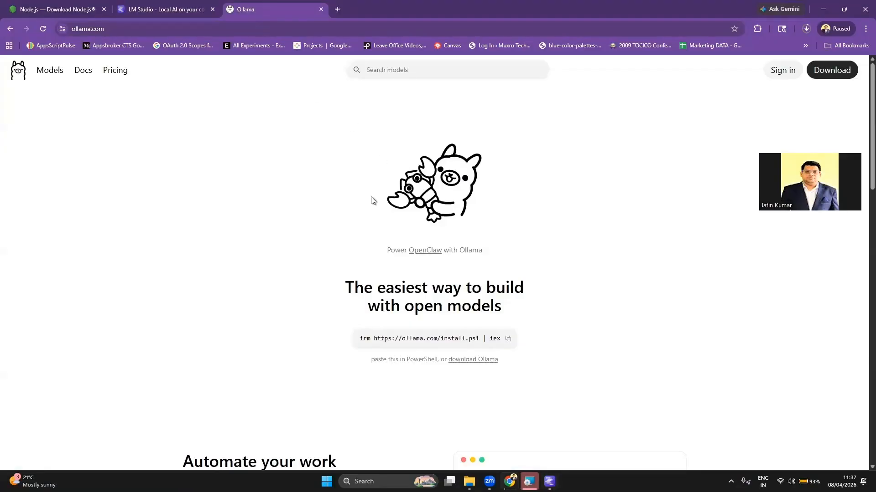
left_click(48, 72)
scroll(440, 176, "down", 7)
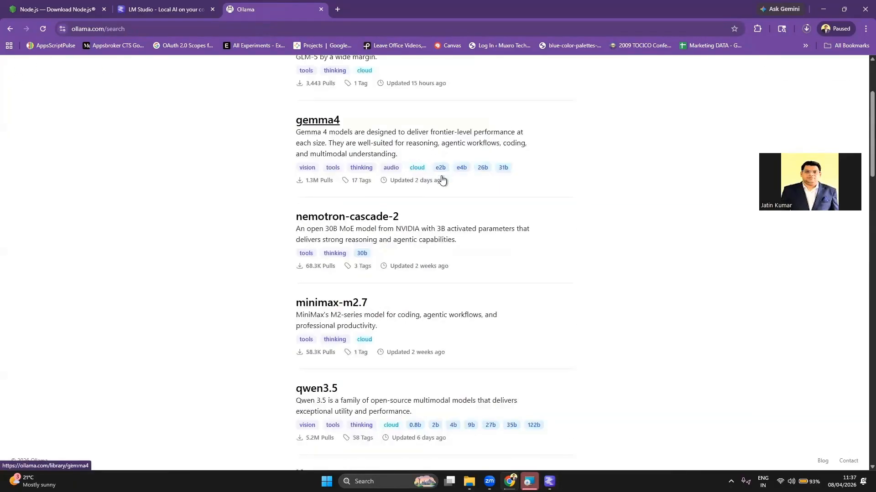
scroll(442, 179, "up", 7)
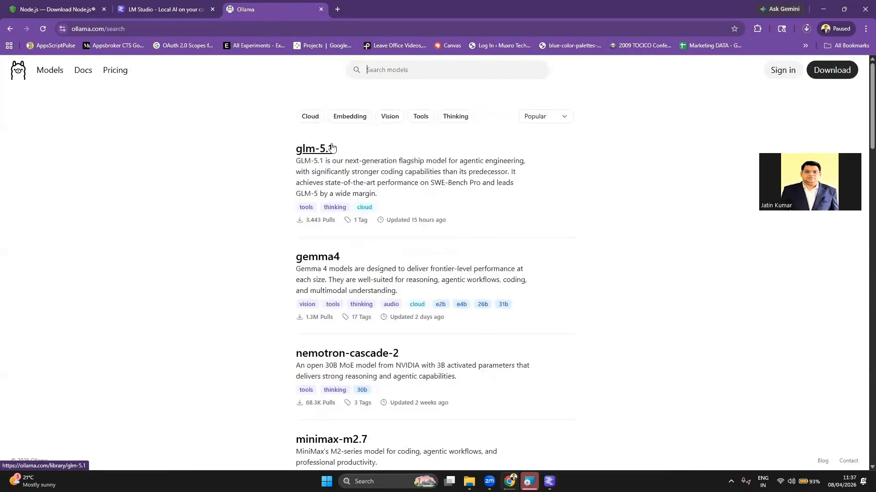
scroll(439, 169, "down", 1)
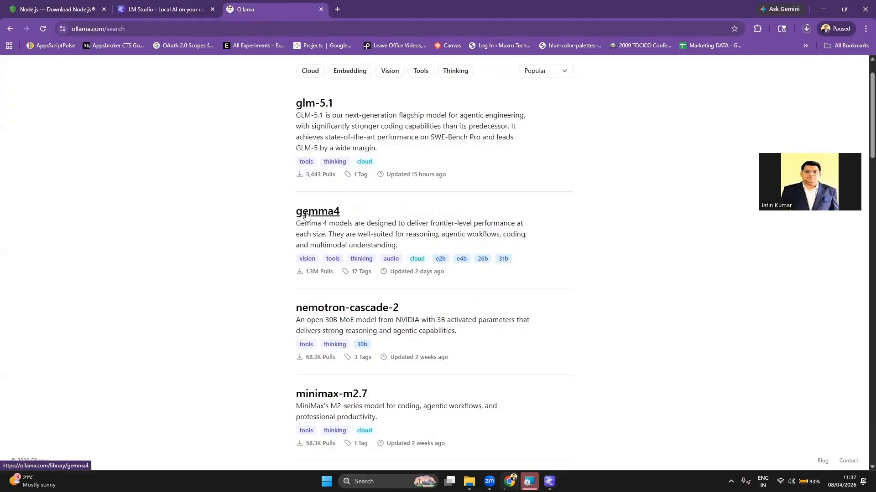
scroll(322, 217, "down", 2)
scroll(380, 224, "down", 2)
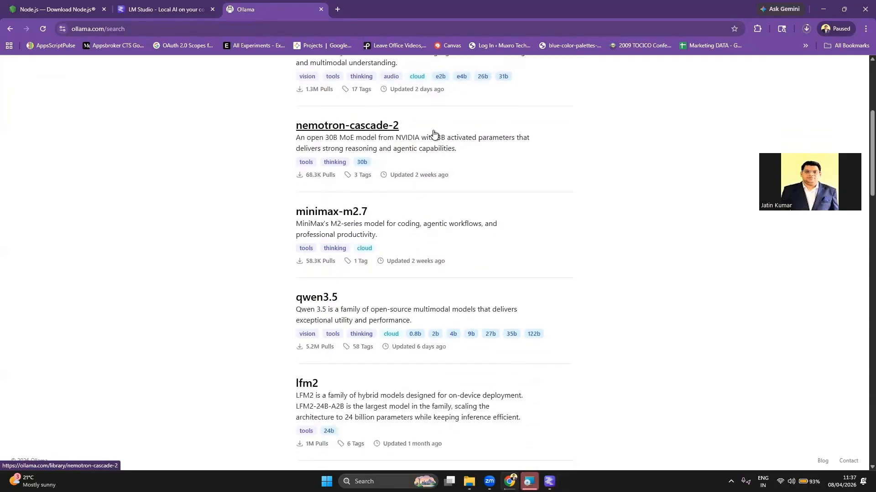
scroll(375, 222, "down", 1)
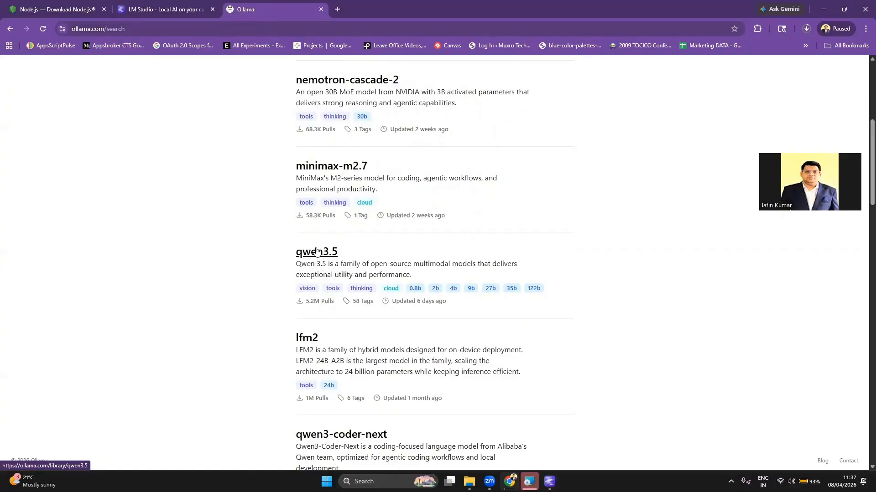
scroll(330, 253, "down", 2)
scroll(307, 167, "down", 6)
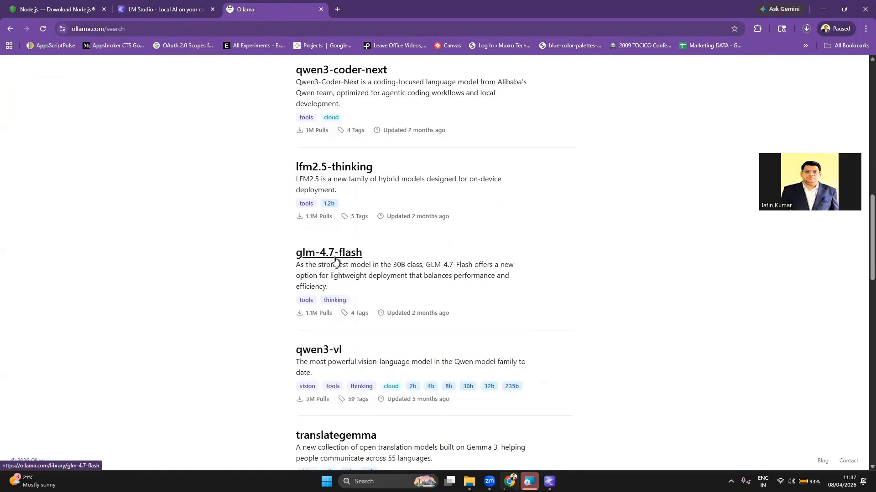
scroll(336, 260, "down", 2)
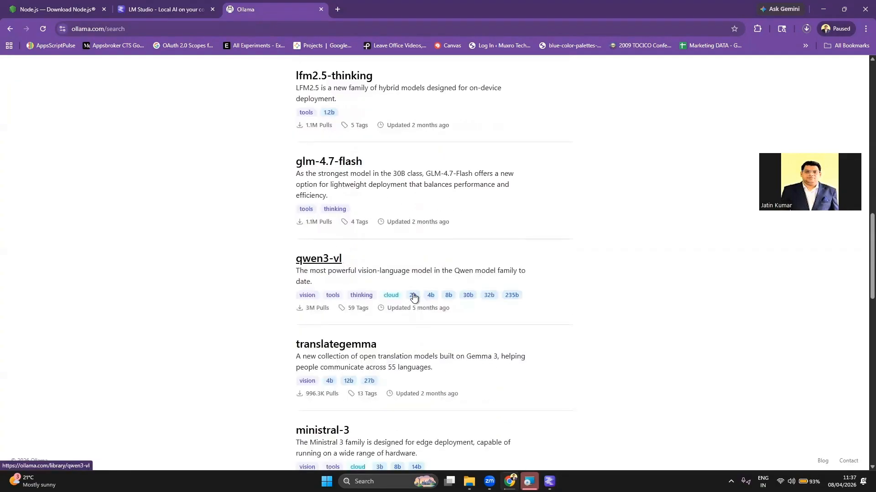
scroll(358, 261, "down", 2)
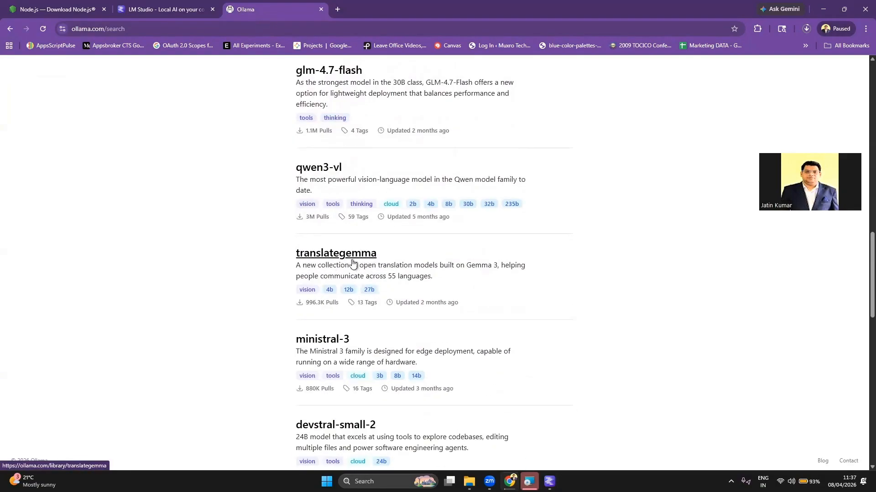
scroll(346, 264, "down", 10)
scroll(338, 295, "down", 20)
scroll(338, 293, "down", 6)
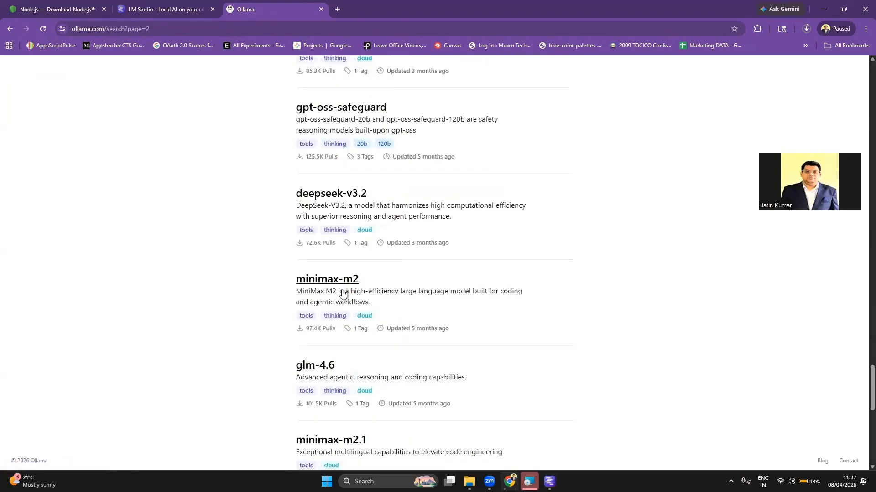
scroll(372, 289, "up", 15)
scroll(410, 285, "up", 20)
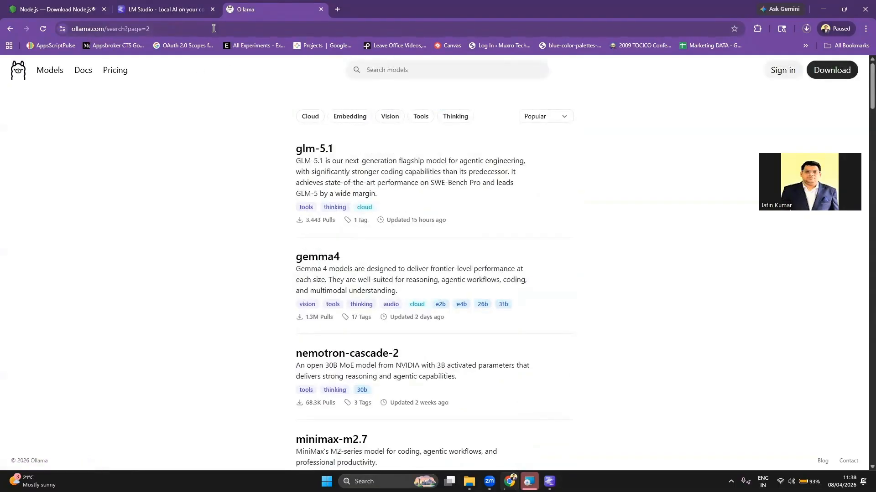
- Check the LM Studio installation progress and reload the LM Studio website
left_click(177, 9)
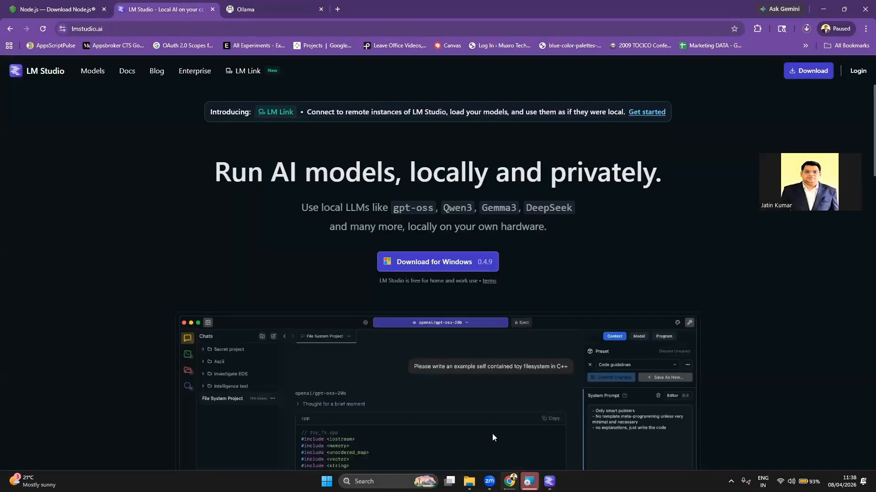
left_click(495, 311)
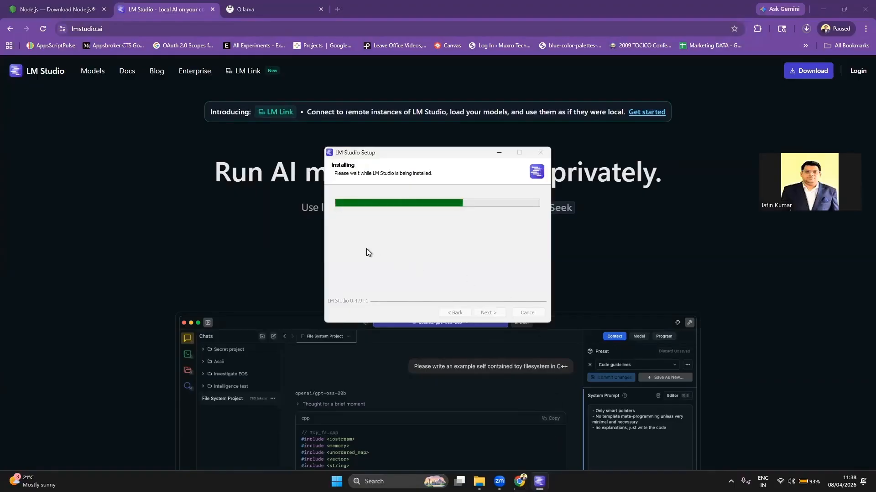
left_click(160, 10)
left_click(43, 29)
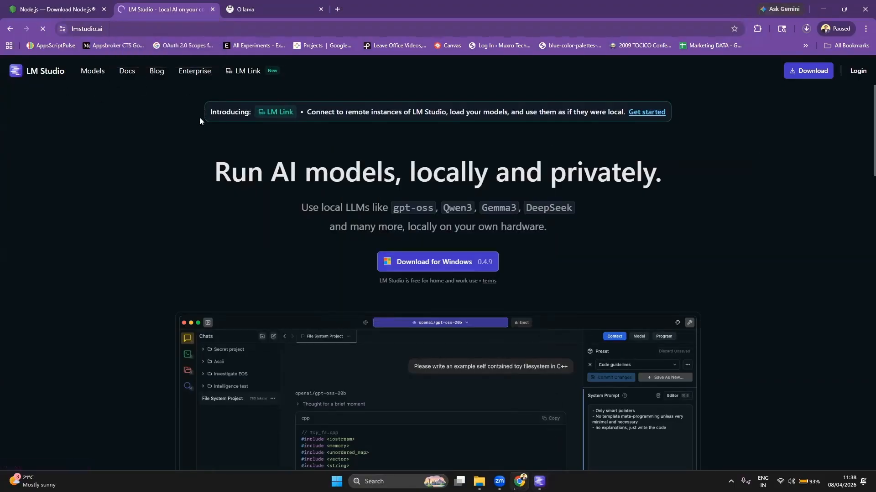
- Open the Qwen3.5 page in the LM Studio model catalog and examine its model variants, download sizes and memory requirements
scroll(196, 145, "down", 3)
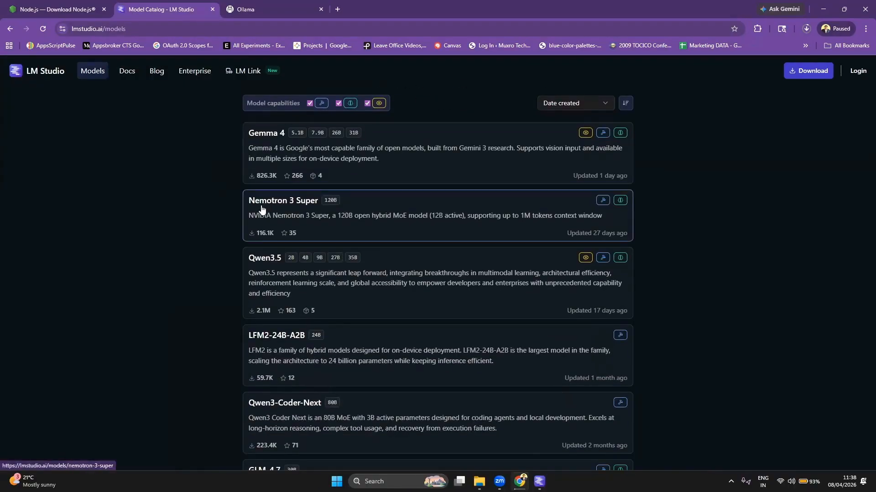
scroll(265, 213, "down", 1)
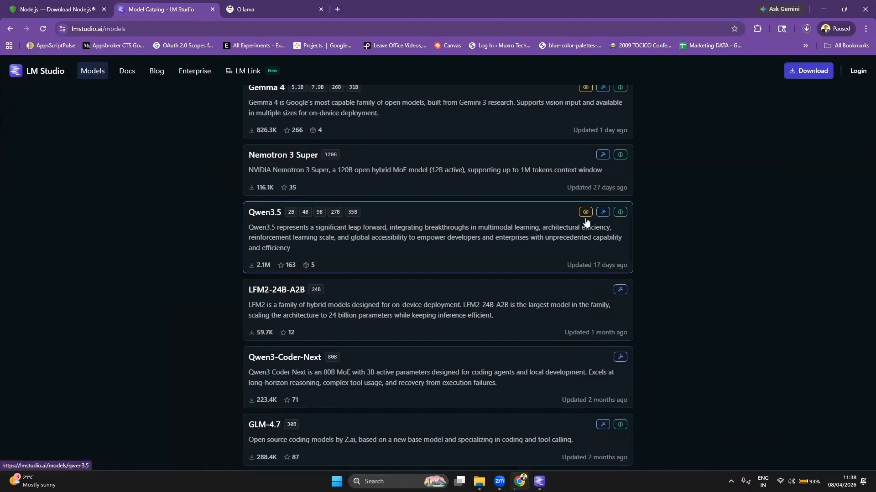
mouse_move(585, 215)
left_click(410, 209)
scroll(418, 274, "down", 2)
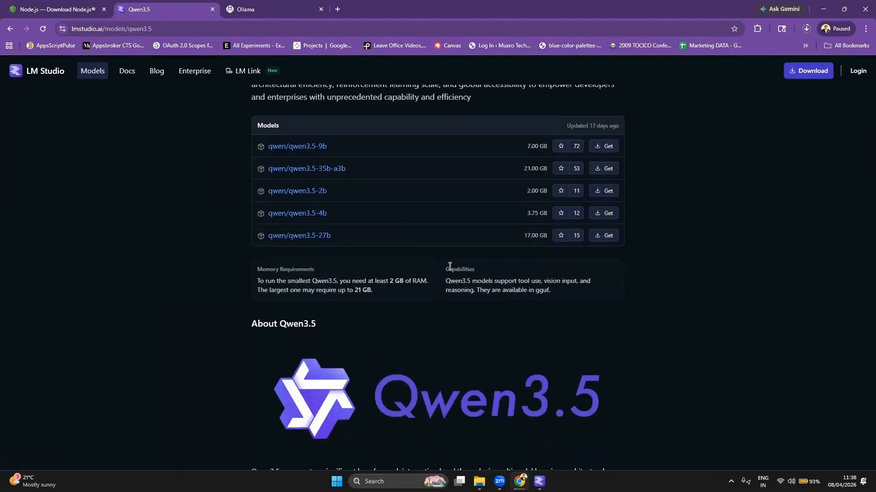
- Compare the Qwen3.5 variants' download sizes with the listed memory requirements and capabilities on the model page
scroll(449, 266, "up", 1)
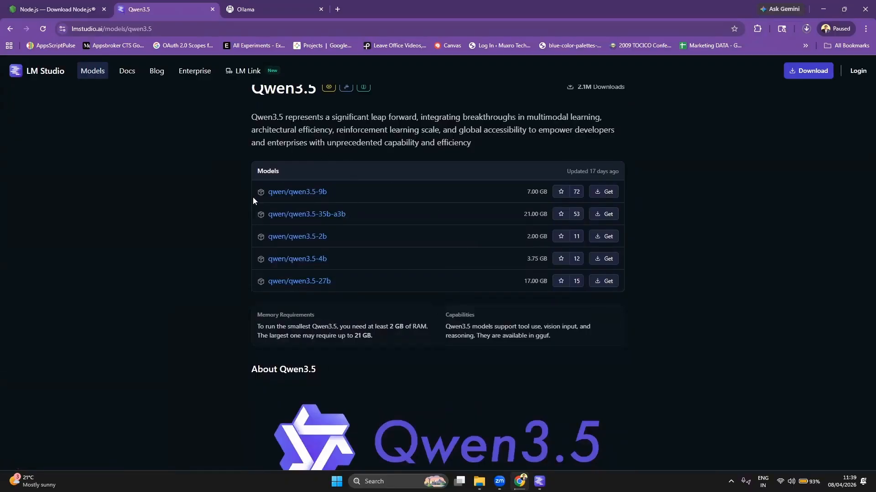
scroll(376, 274, "up", 1)
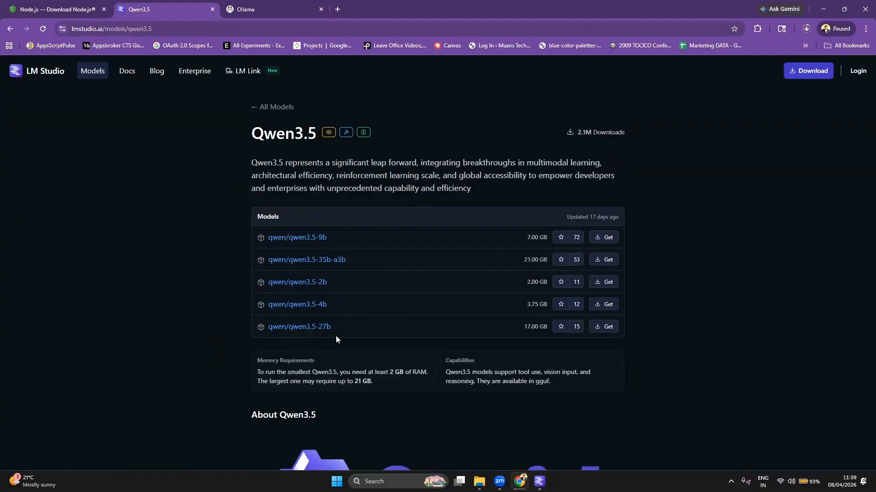
scroll(337, 340, "down", 1)
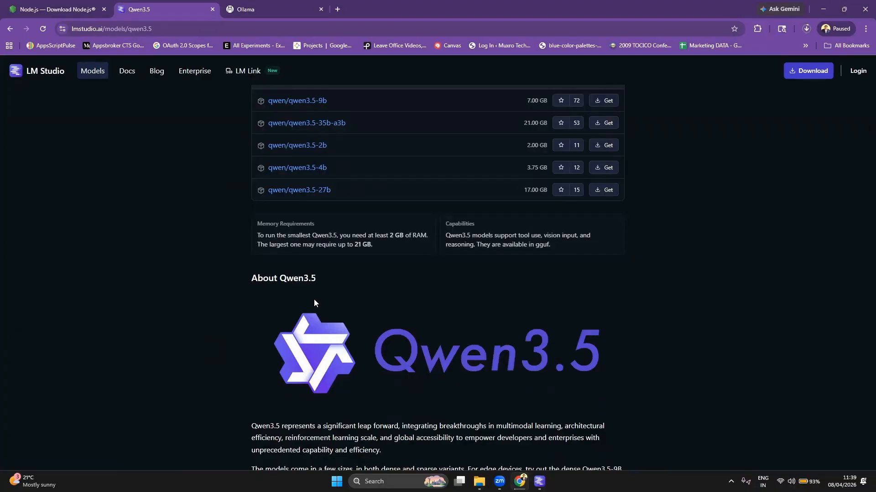
scroll(371, 307, "up", 3)
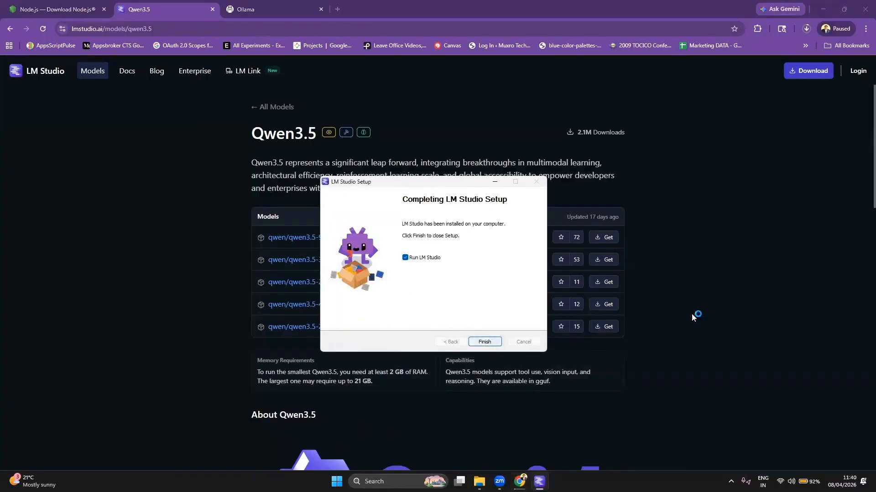
- Finish the LM Studio setup with Run LM Studio enabled and close the Qwen3.5 and Ollama browser tabs, keeping the browser open
left_click(495, 343)
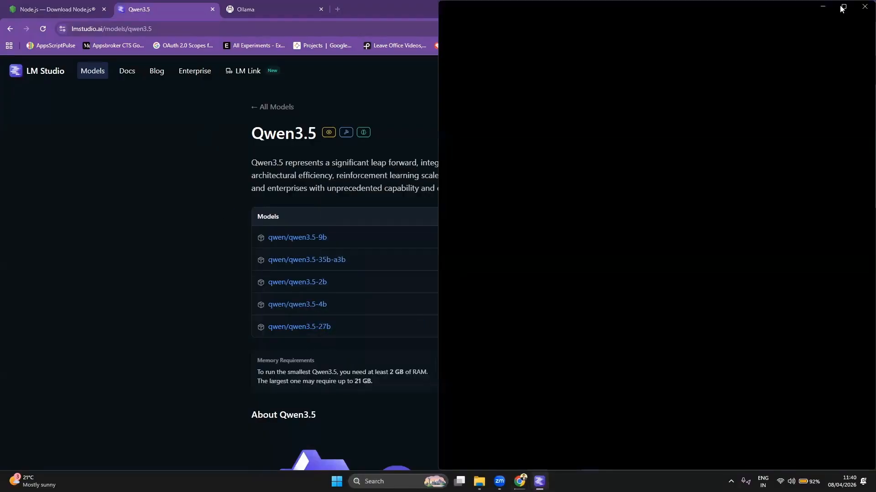
left_click(256, 10)
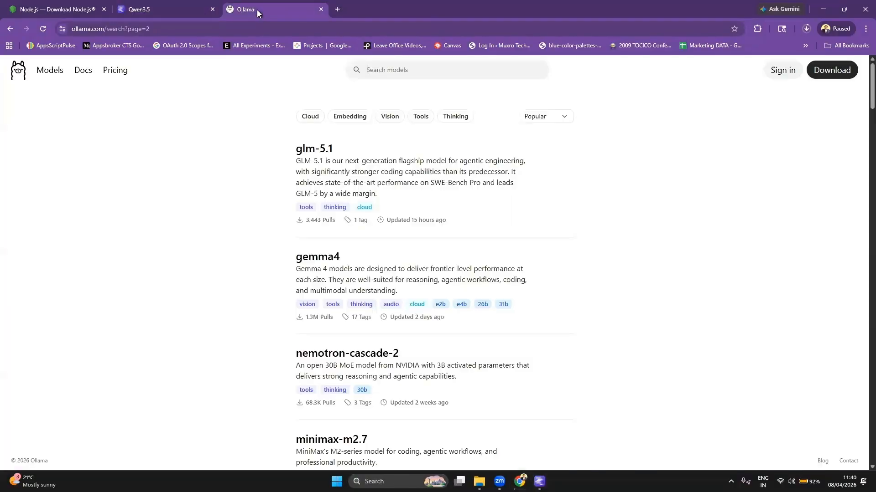
left_click(212, 9)
left_click(212, 9)
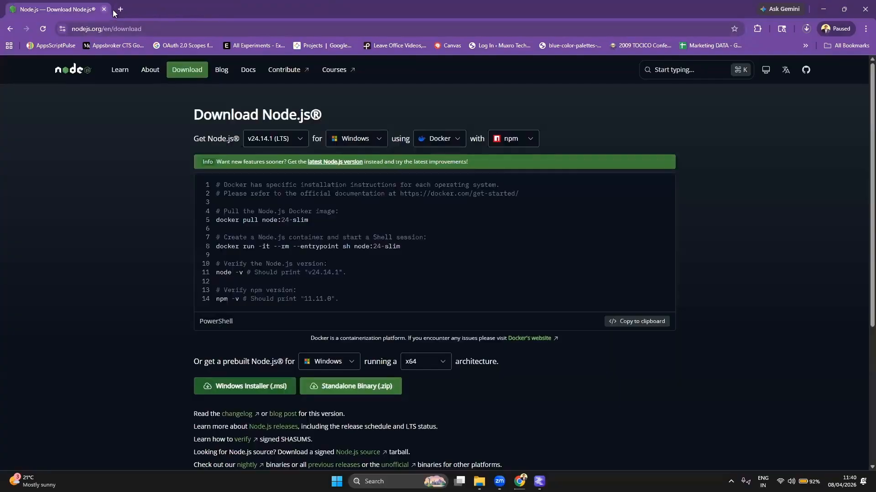
left_click(104, 9)
left_click(483, 87)
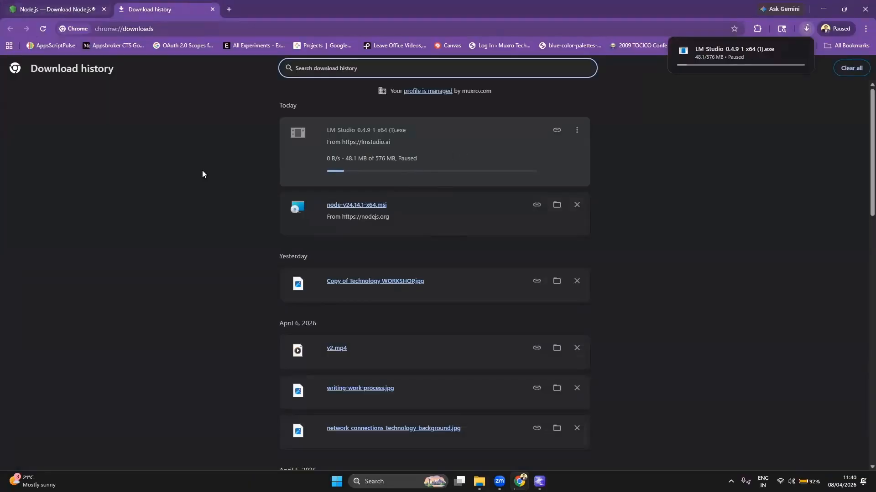
- Switch to LM Studio, look through the DFS Conversation chat and reload the last used model
left_click(539, 481)
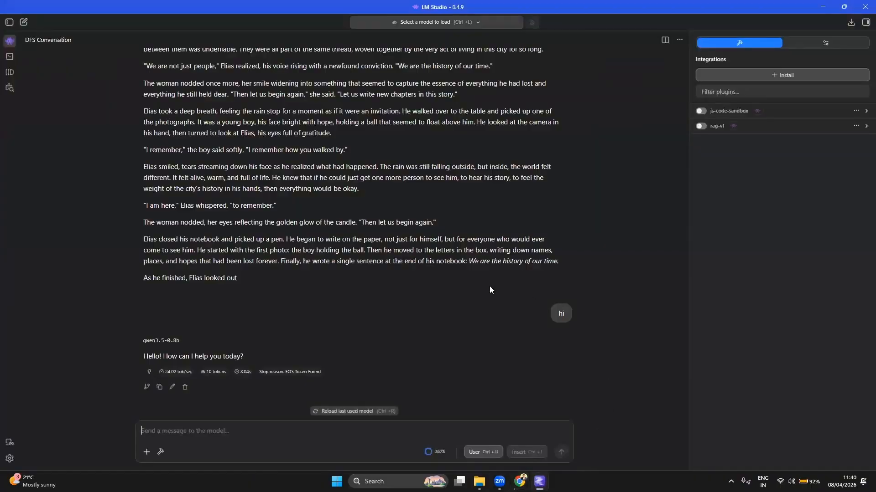
scroll(254, 209, "up", 20)
scroll(254, 209, "down", 20)
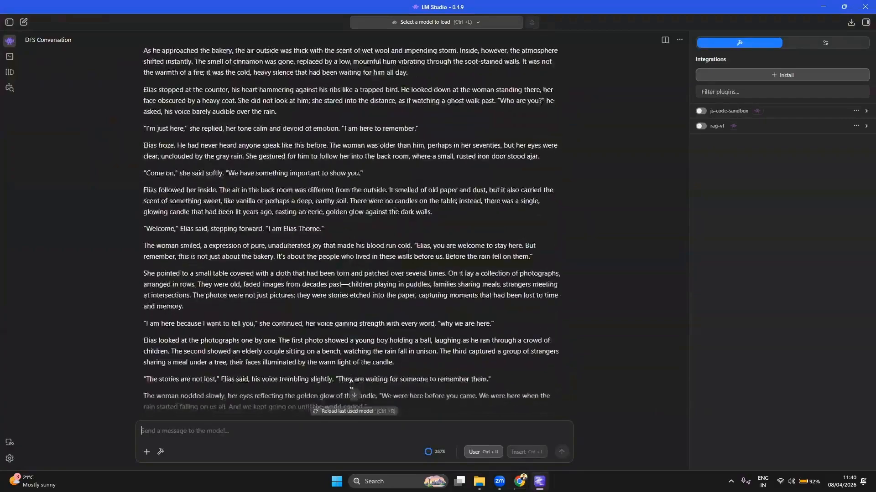
left_click(354, 394)
left_click(368, 411)
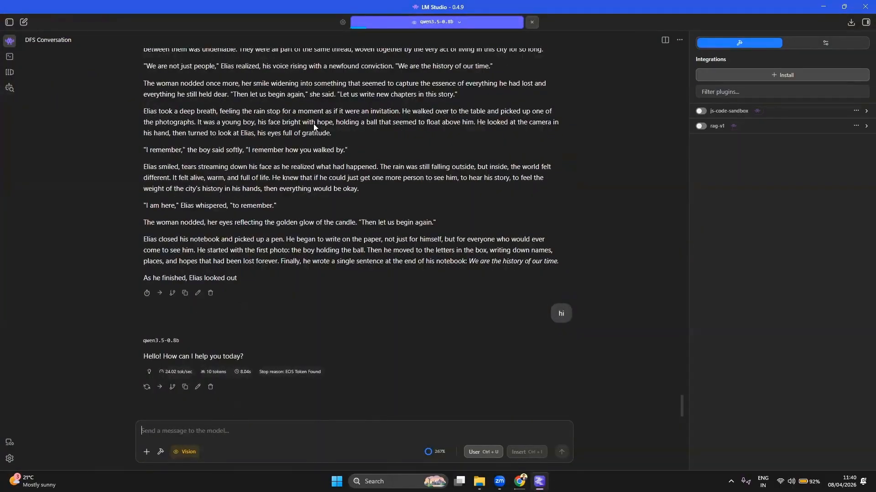
- Search the model catalog in LM Studio for Qwen3.5-0.8b and browse the matching models
left_click(10, 23)
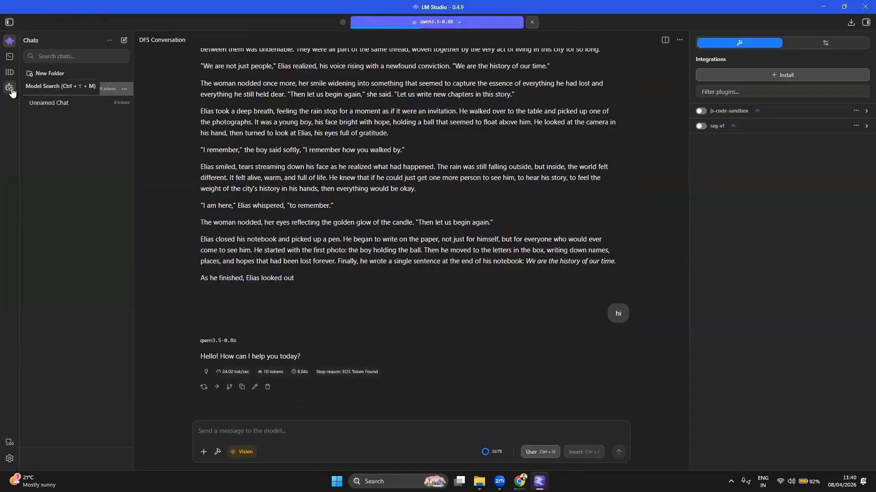
left_click(9, 87)
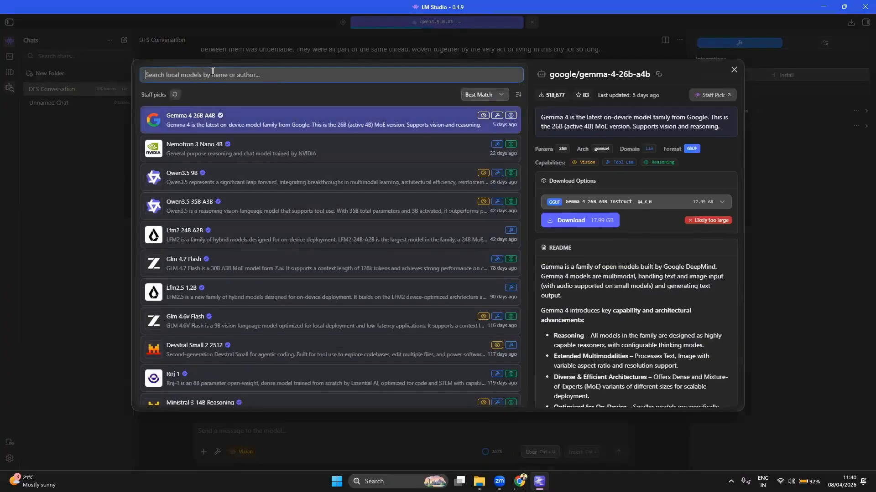
type("Qwen")
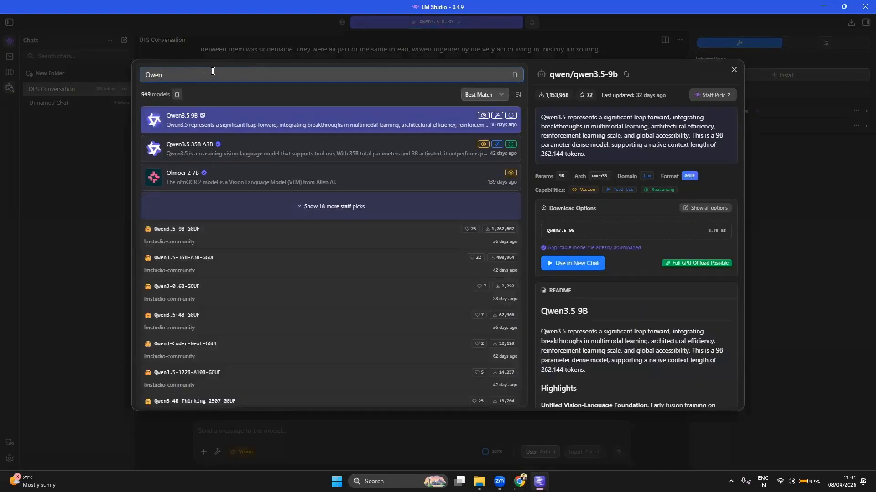
type("3.5")
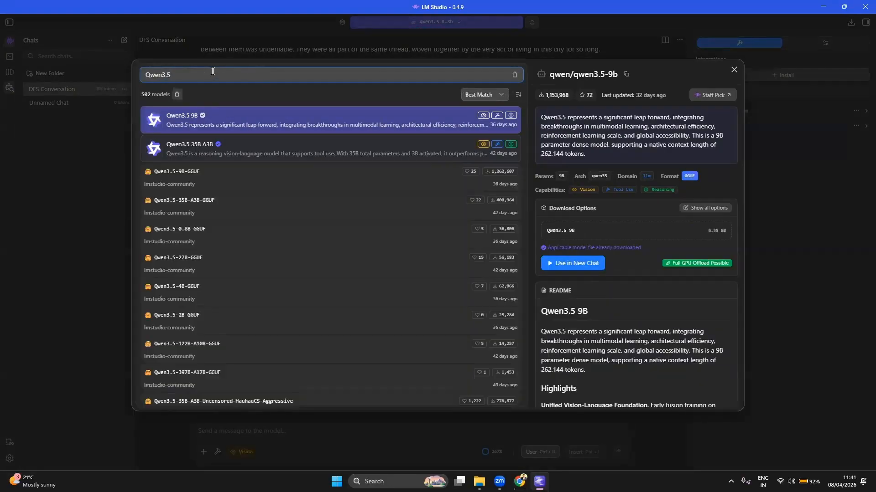
type("-0")
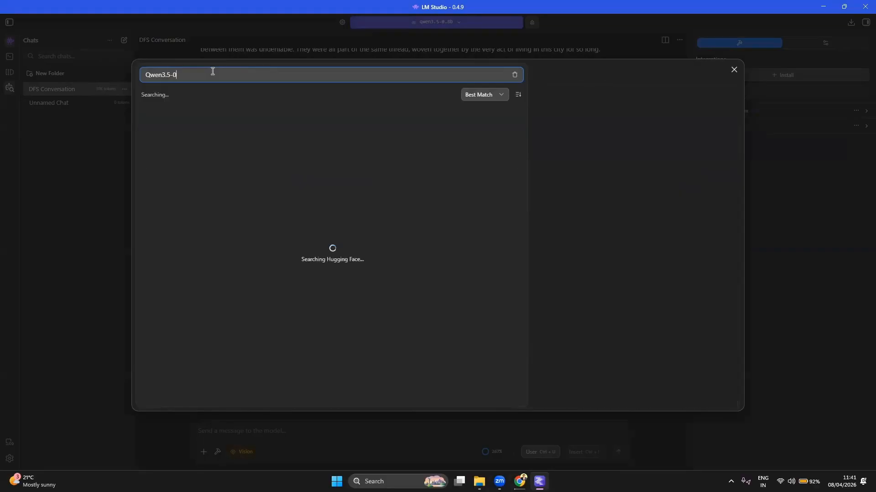
type(".8b")
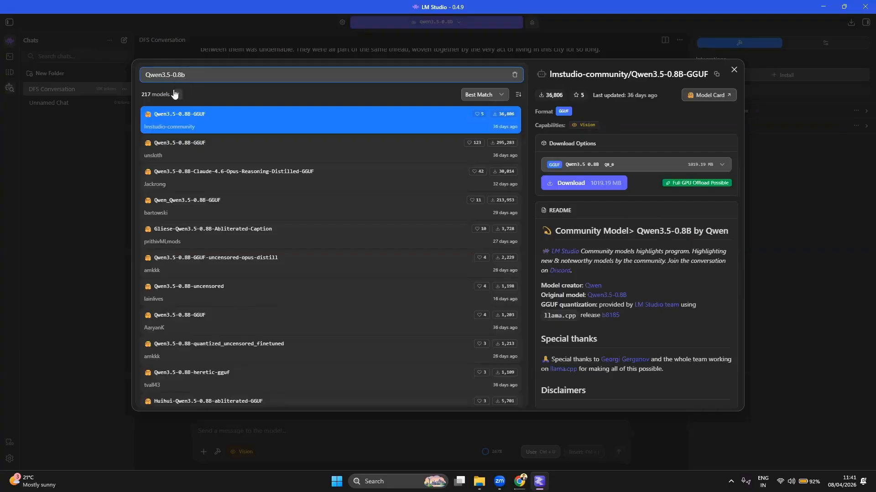
scroll(205, 207, "down", 15)
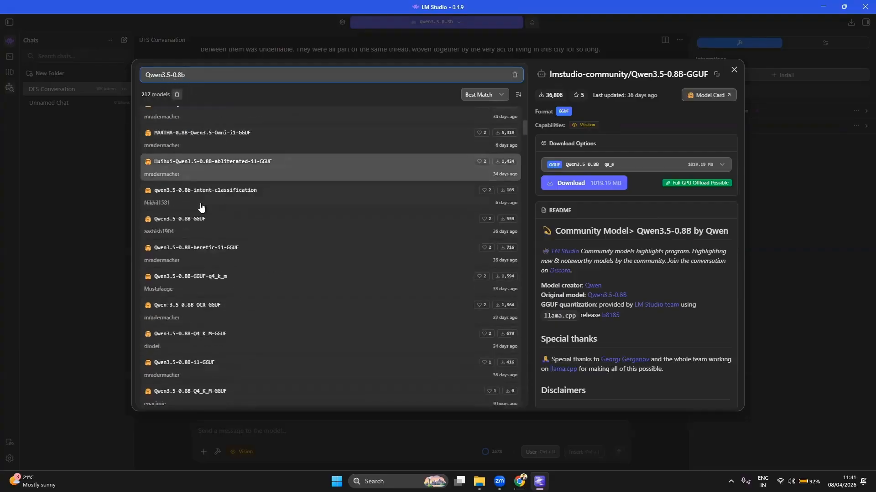
scroll(207, 210, "down", 15)
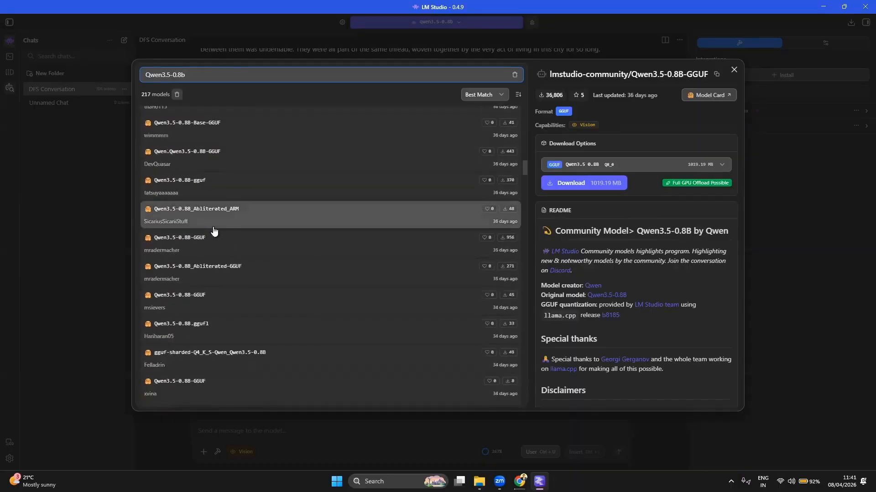
scroll(205, 222, "down", 10)
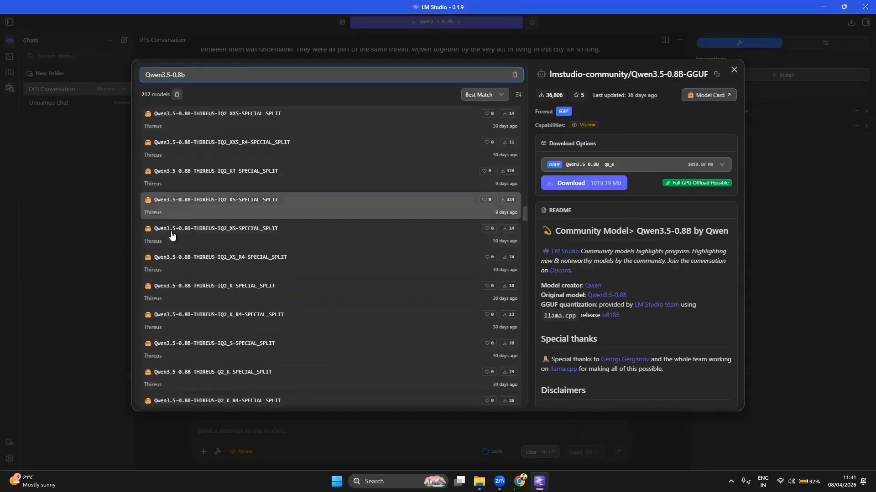
scroll(327, 247, "up", 20)
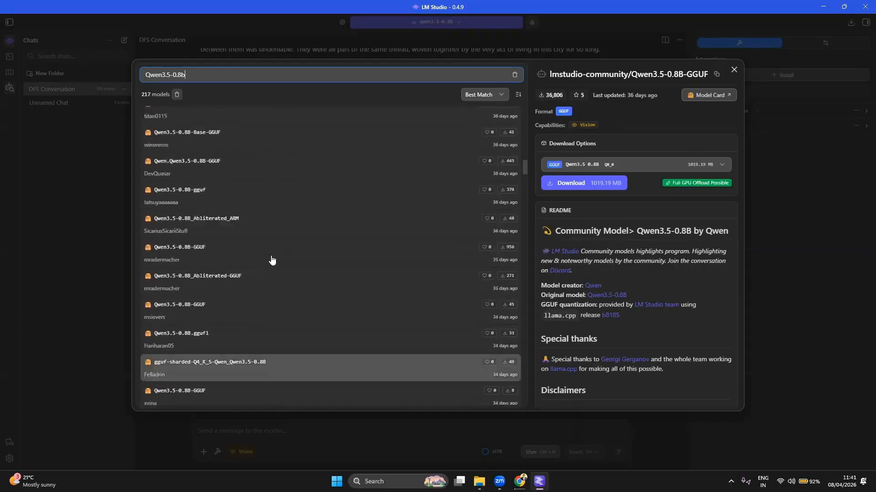
scroll(271, 260, "up", 2)
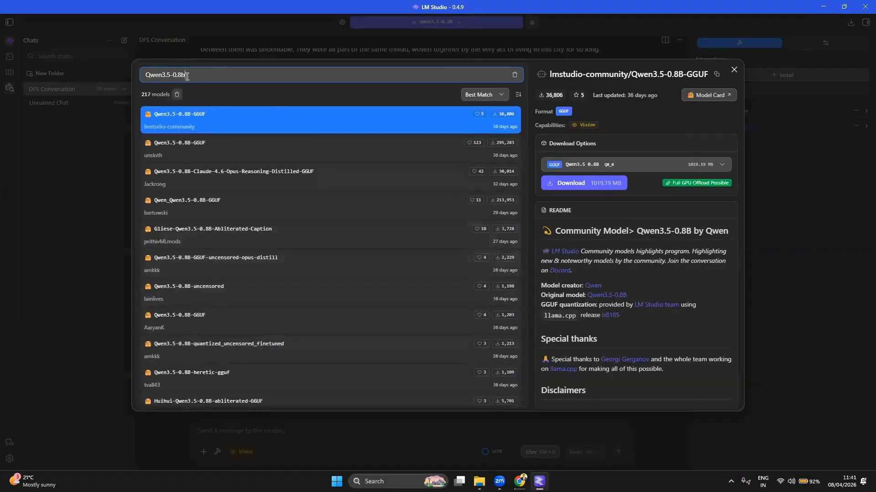
- Broaden the model search to Qwen3.5, look through the available sizes and the Qwen3.5 9B details, and close the search
left_click_drag(241, 77, 169, 71)
key("BackSpace")
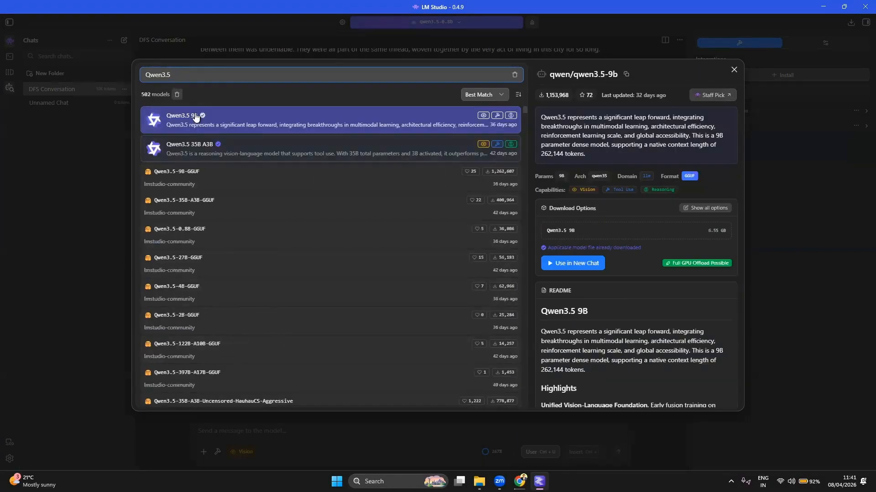
scroll(181, 196, "down", 2)
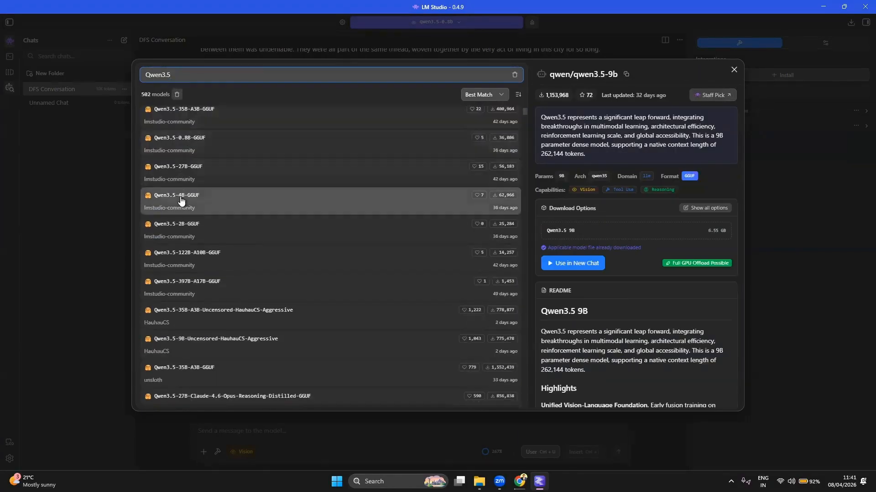
scroll(181, 201, "down", 3)
scroll(184, 180, "up", 5)
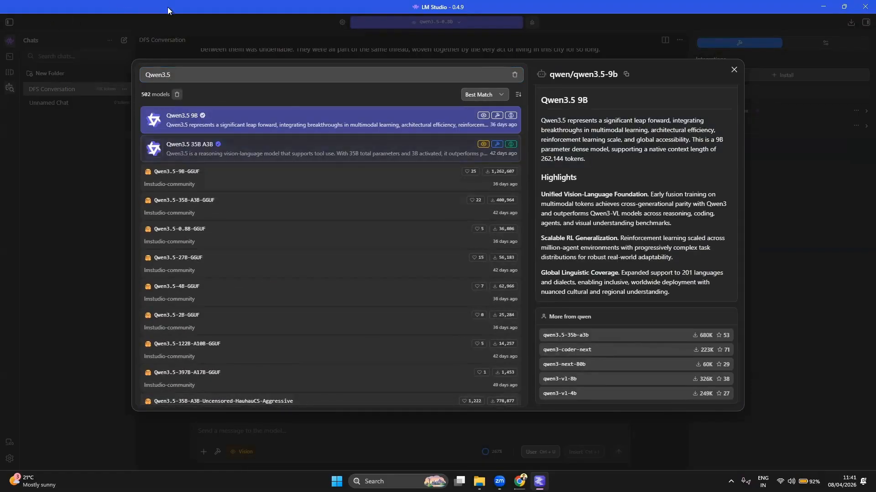
key("Escape")
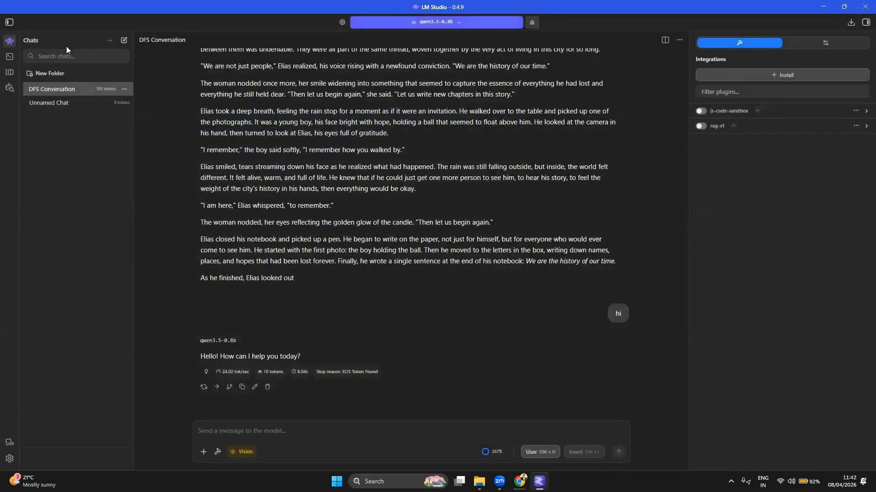
- View the local server page and the list of downloaded LLMs
left_click(10, 57)
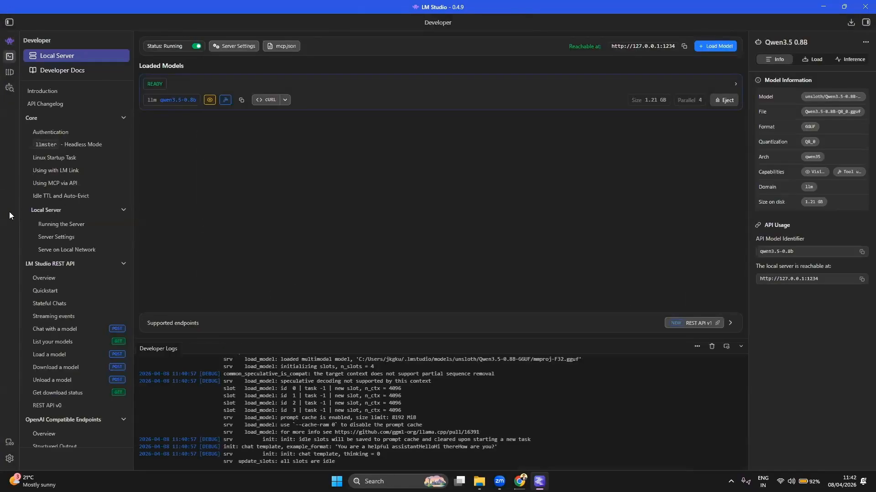
left_click(9, 443)
left_click(10, 75)
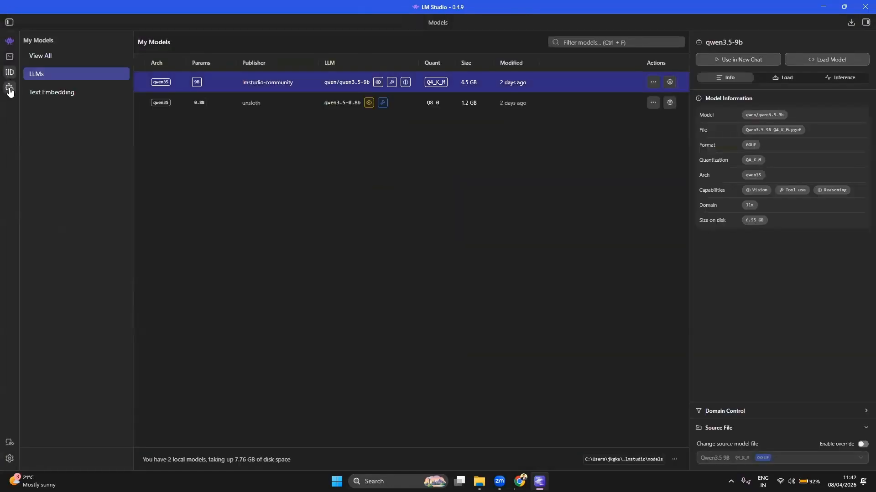
- Copy the loaded model's name, qwen3.5-0.8b, from the local server page and look it up in the model search
left_click(9, 57)
left_click(182, 102)
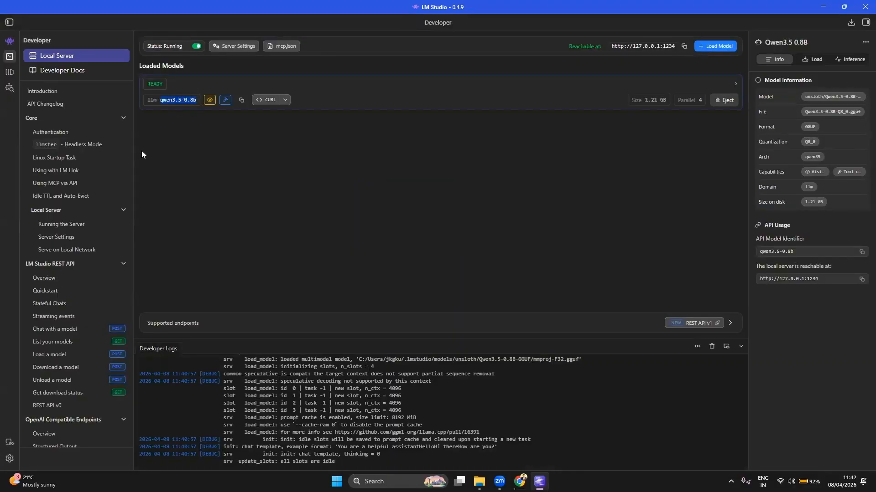
left_click(9, 87)
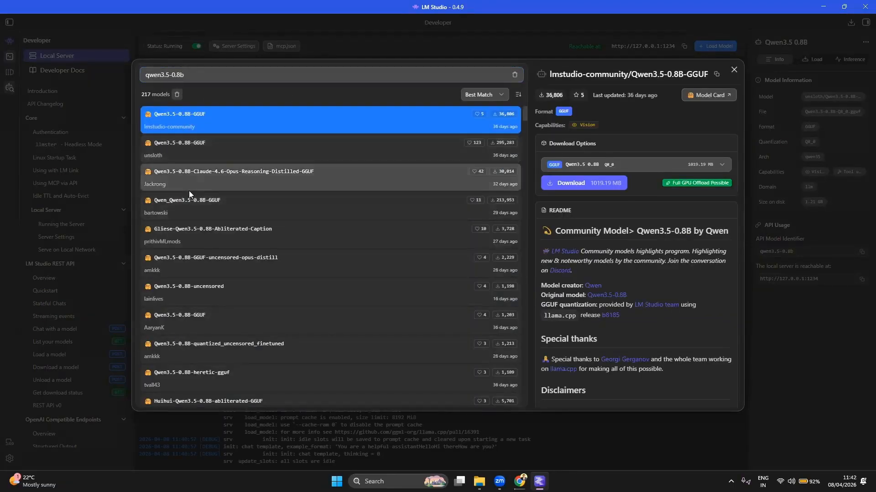
left_click(502, 97)
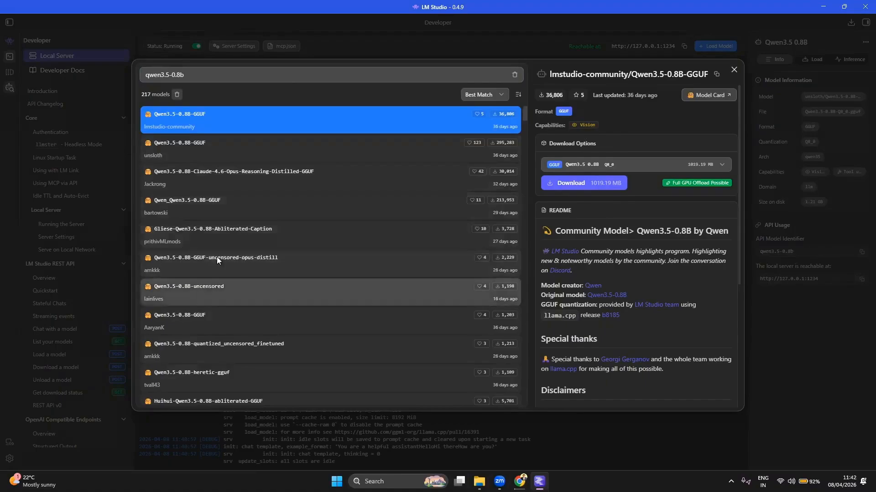
scroll(223, 182, "down", 4)
scroll(228, 191, "up", 4)
- Search the models for gemma, look through the results and refine the search to gemma3
left_click(186, 75)
type("gemma")
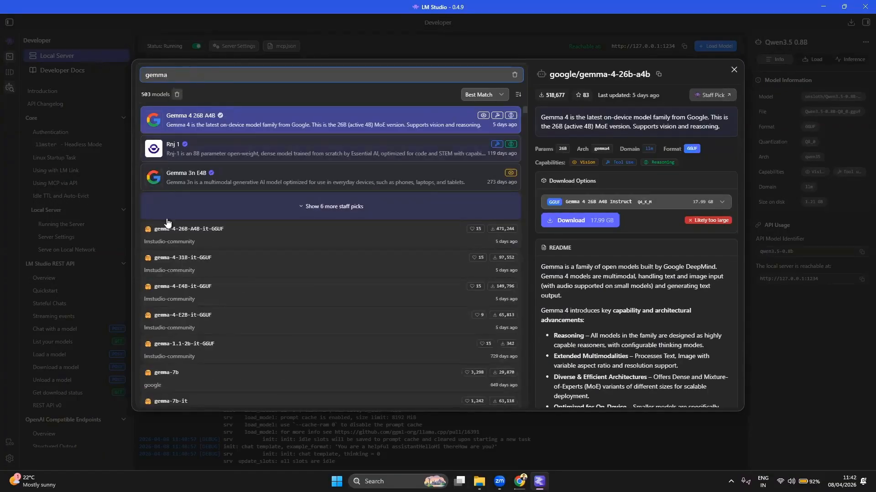
scroll(170, 240, "down", 3)
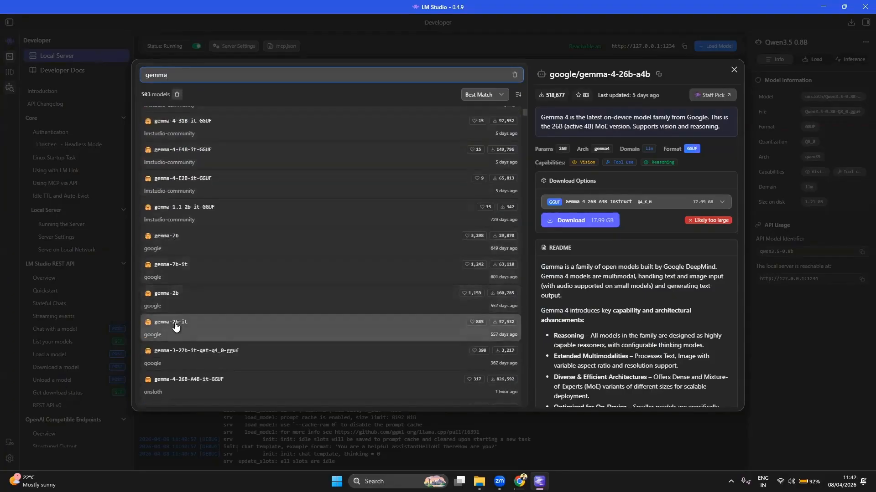
scroll(178, 306, "up", 3)
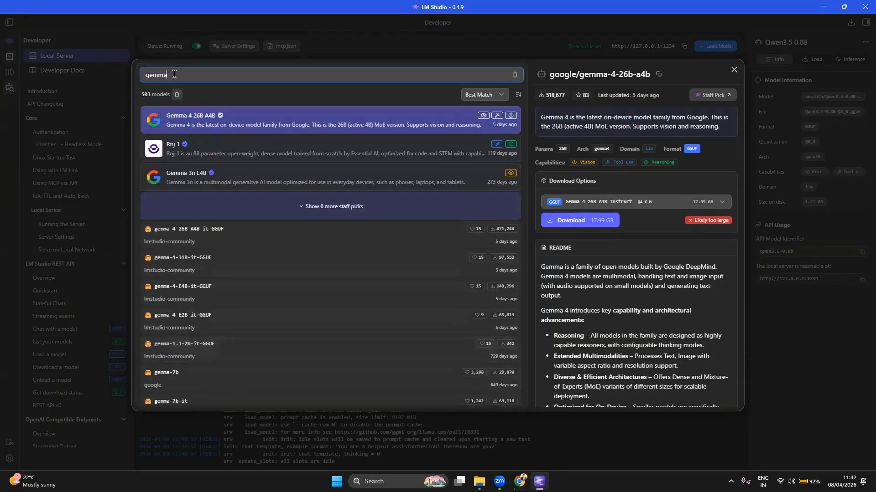
type("3")
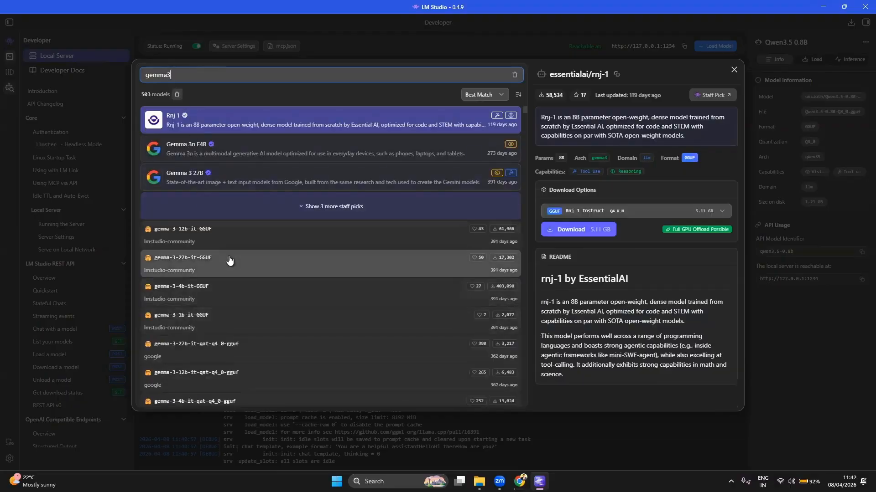
- Sort the gemma3 results by most downloads, expand the staff picks, view the Gemma 3 1B details and close the search
left_click(491, 96)
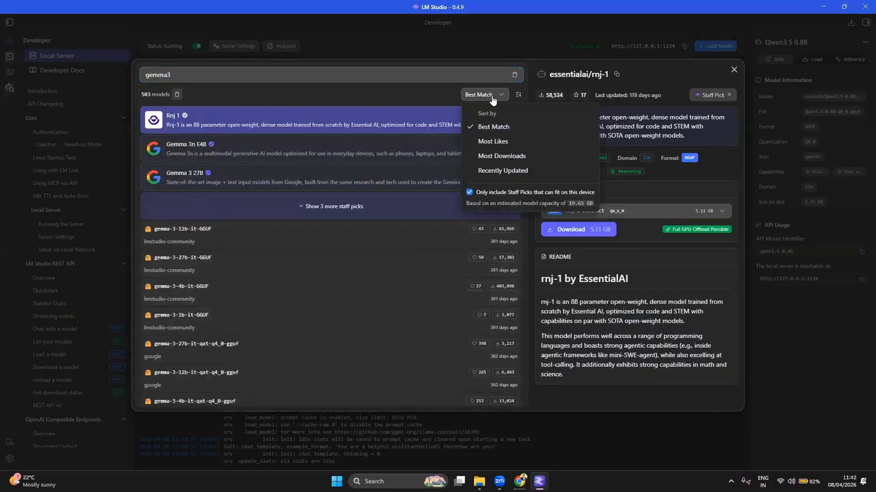
left_click(501, 156)
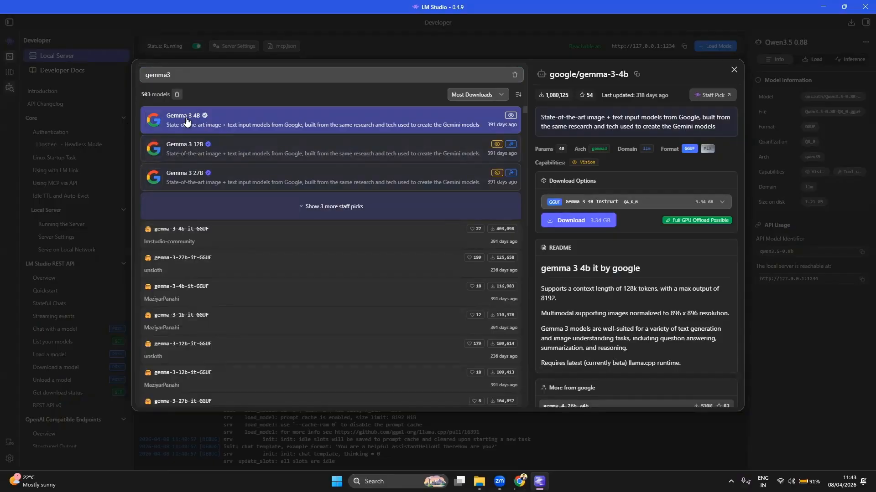
left_click(333, 208)
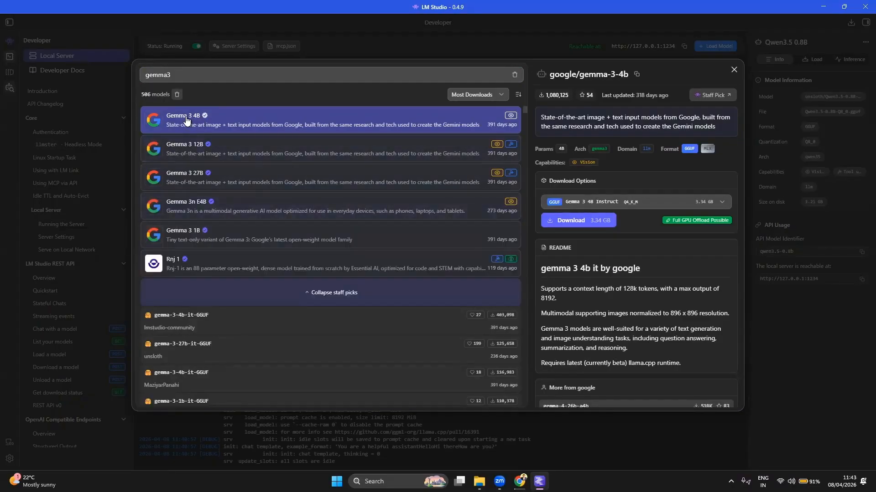
left_click(186, 237)
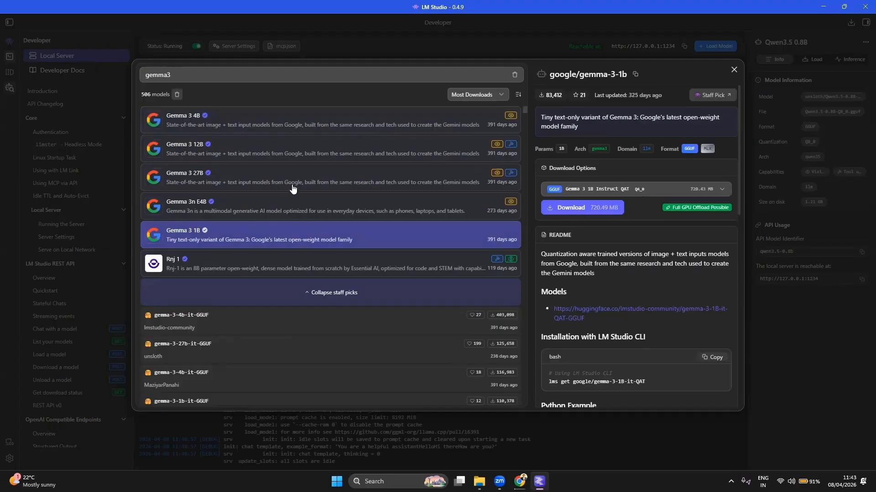
key("Escape")
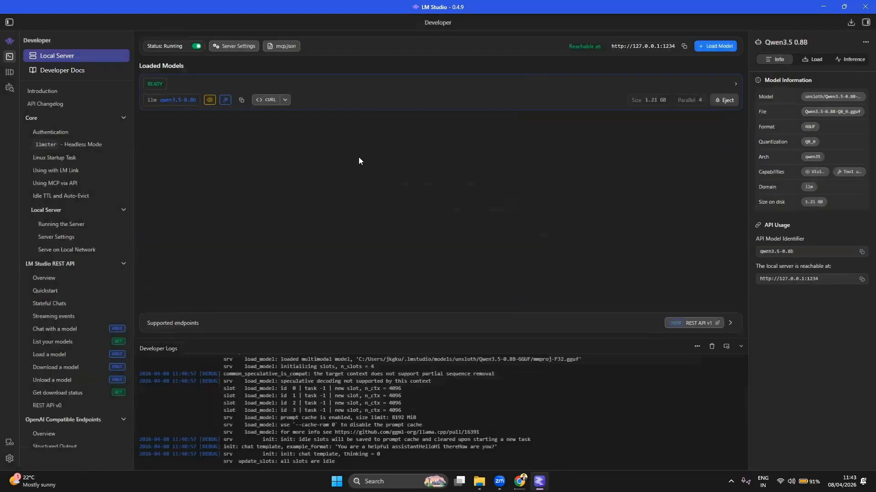
- Start a new chat and load the Qwen3.5 0.8B model for it
double_click(177, 99)
triple_click(186, 99)
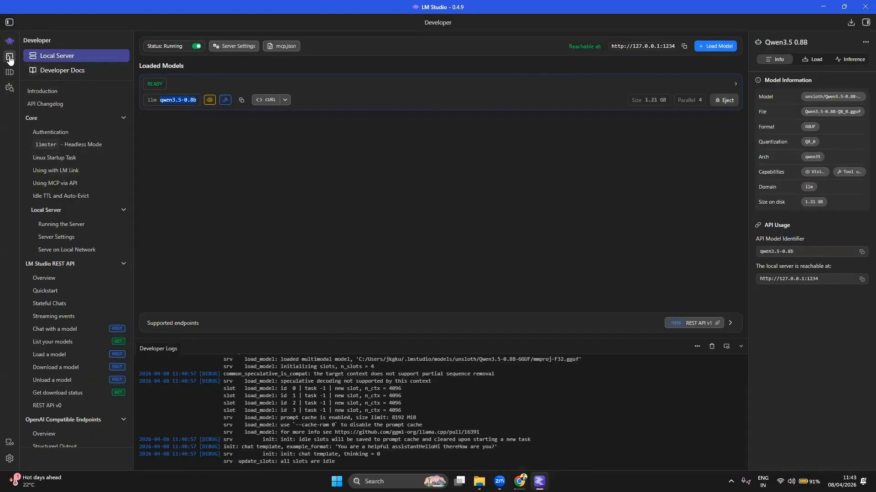
left_click(9, 43)
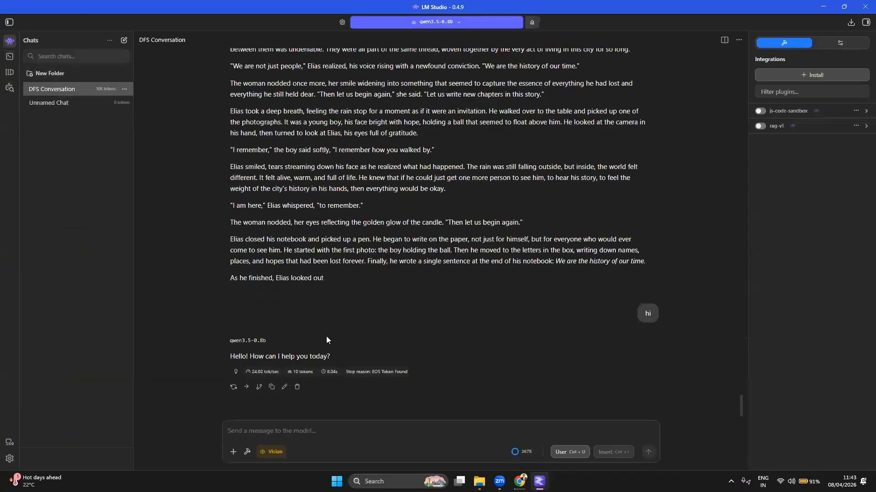
key("ctrl+n")
left_click(482, 22)
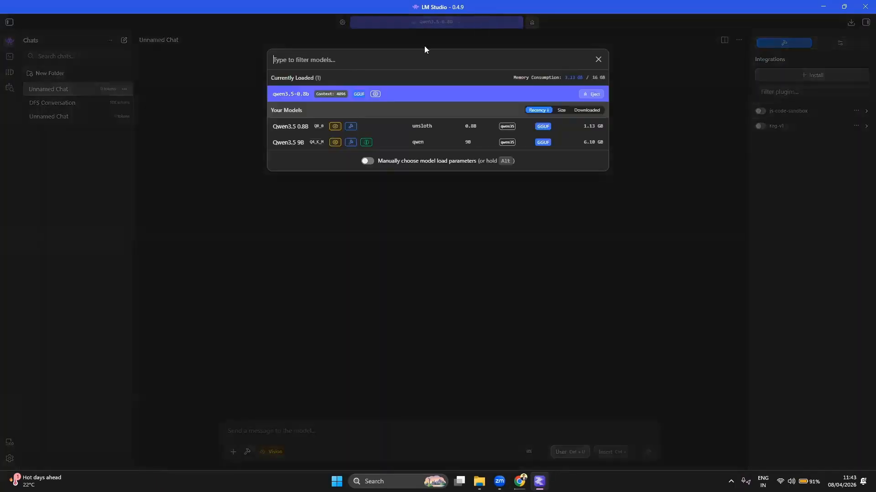
left_click(298, 127)
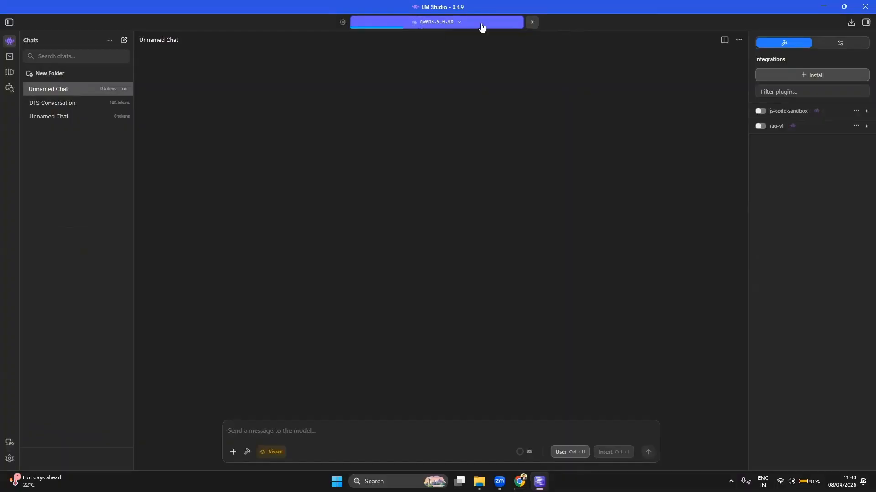
- Tile LM Studio and the Chrome window side by side at half the screen each, and widen LM Studio's chat area
mouse_move(843, 7)
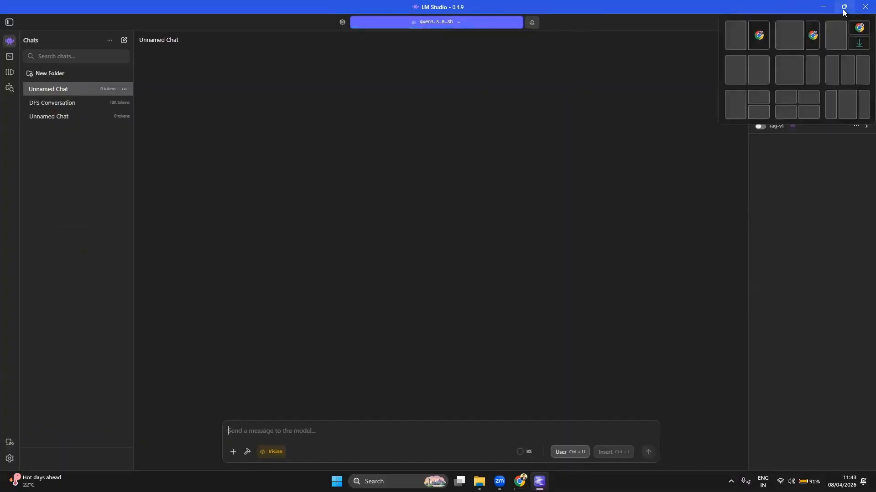
left_click(729, 73)
left_click(174, 158)
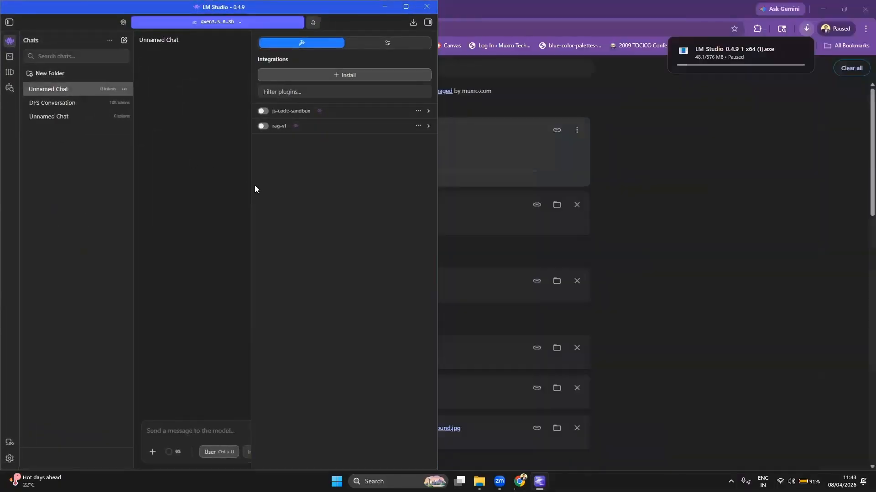
left_click_drag(251, 186, 345, 201)
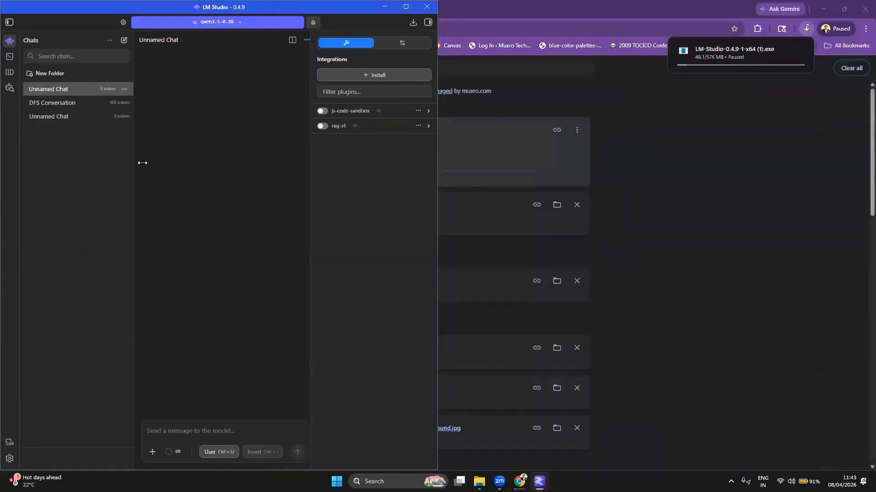
mouse_move(843, 9)
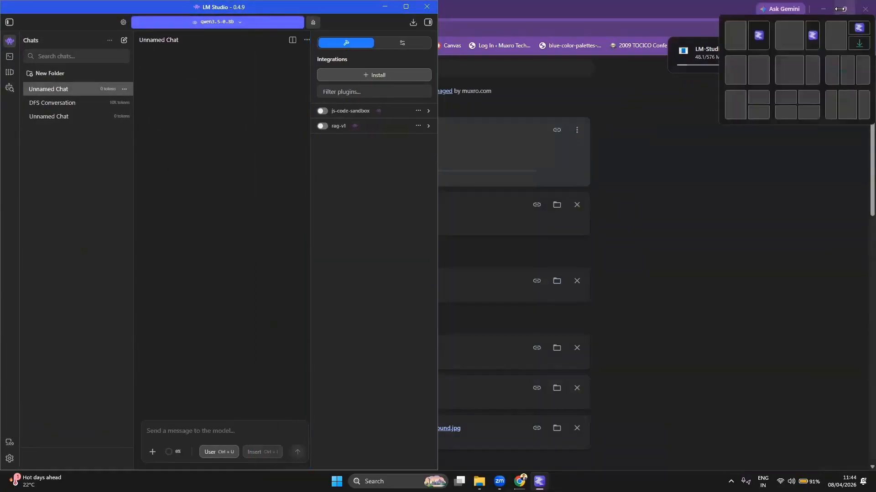
left_click(756, 78)
- Open chatgpt.com in a new Chrome tab and send "hi" to both ChatGPT and the local model
left_click(667, 9)
type("chatgpt.com")
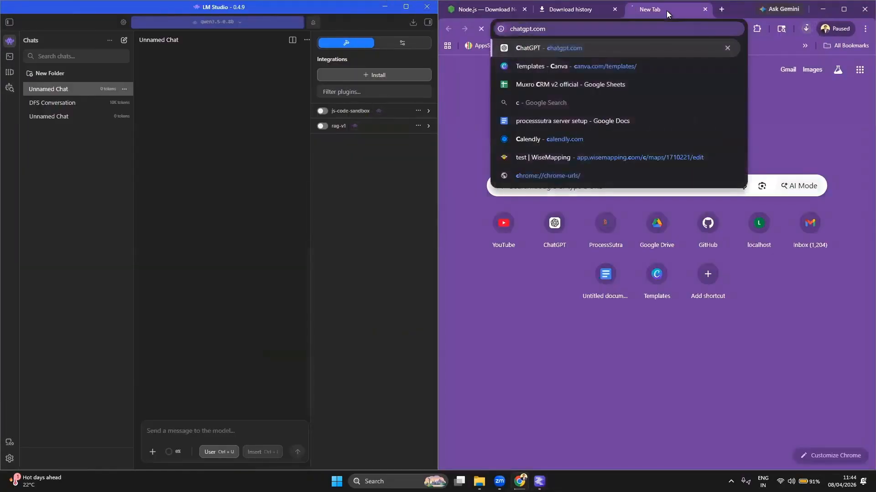
key("Return")
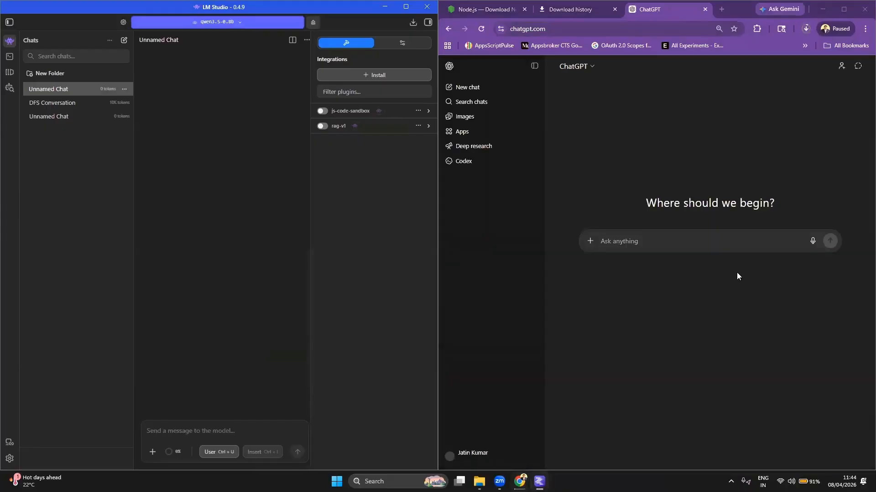
type("hi")
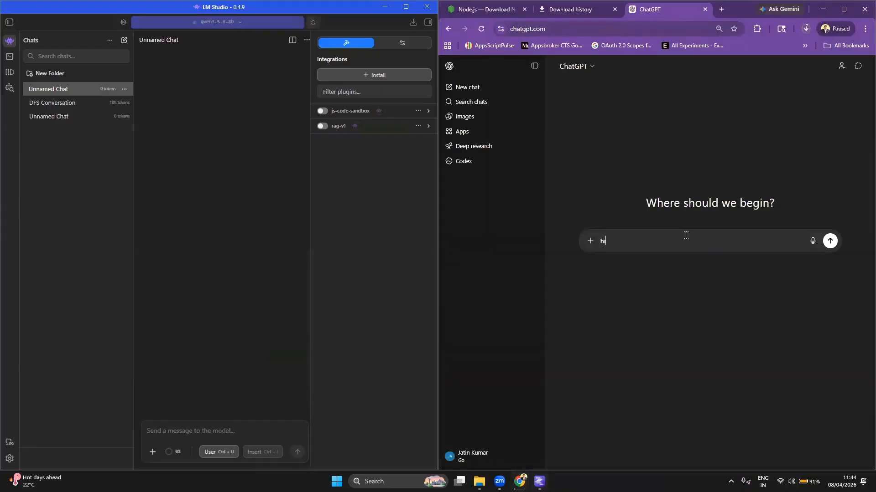
key("Return")
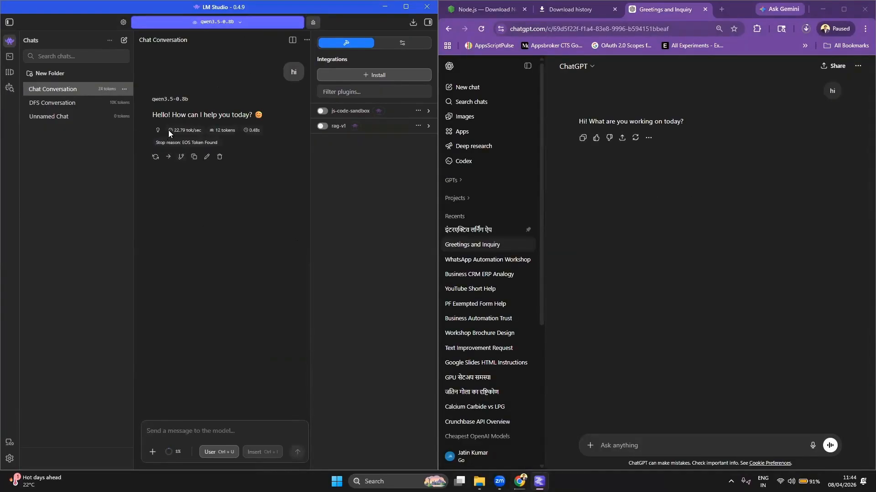
- Write the prompt "write 1000 words story" in ChatGPT, copy its text and send it
left_click(658, 448)
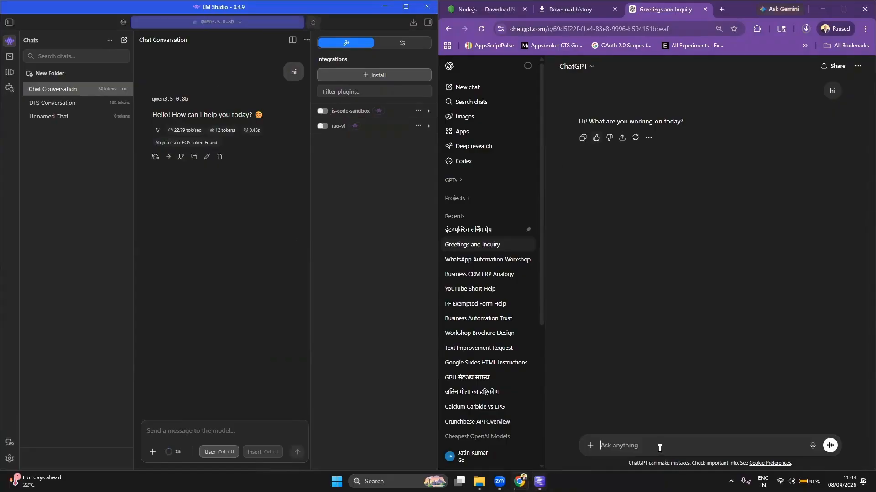
type("1000words story")
key("Home")
type("write 1000")
key("ctrl+a")
key("ctrl+c")
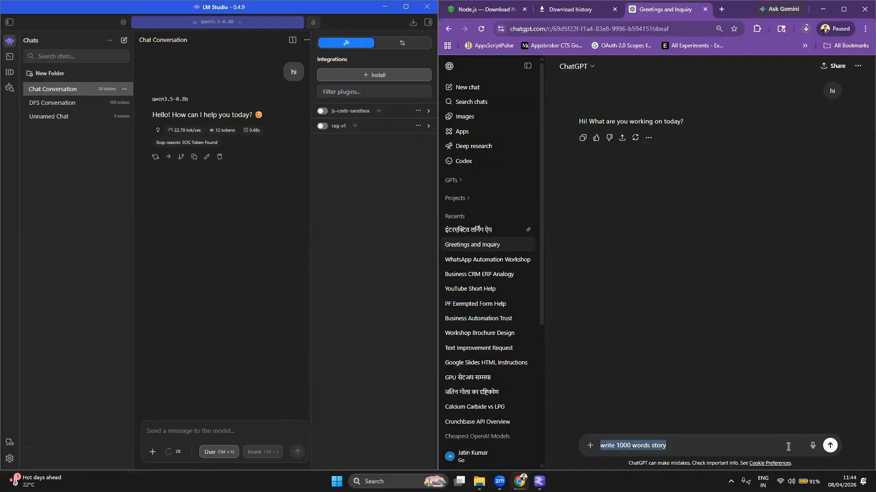
left_click(830, 445)
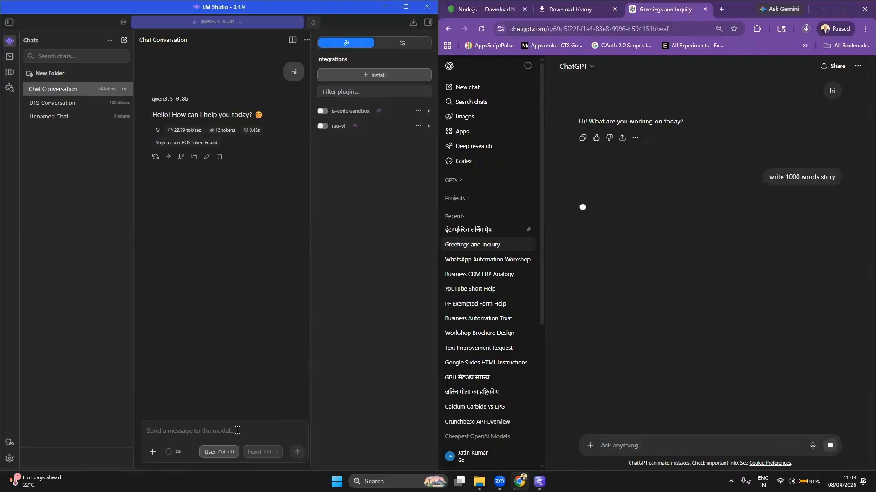
- Send the copied story prompt to the local model in LM Studio and narrow the chat list to enlarge the conversation
left_click(239, 432)
key("ctrl+v")
left_click(297, 452)
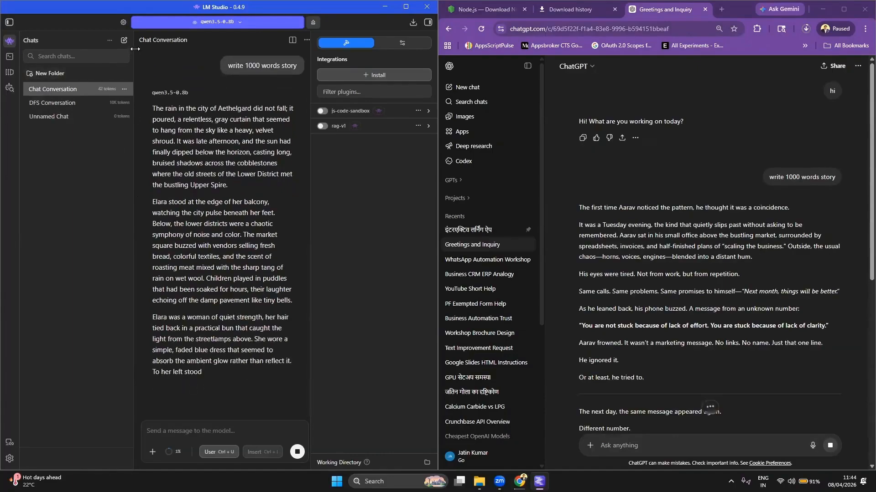
left_click_drag(135, 283, 101, 311)
- Look through ChatGPT's story from start to end and examine the local model's generation statistics under its story
scroll(734, 348, "down", 15)
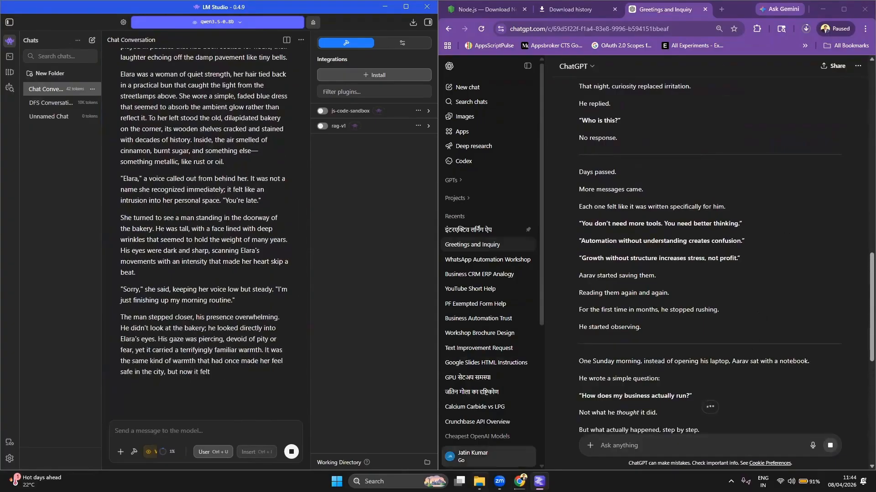
scroll(704, 359, "down", 10)
scroll(675, 297, "down", 4)
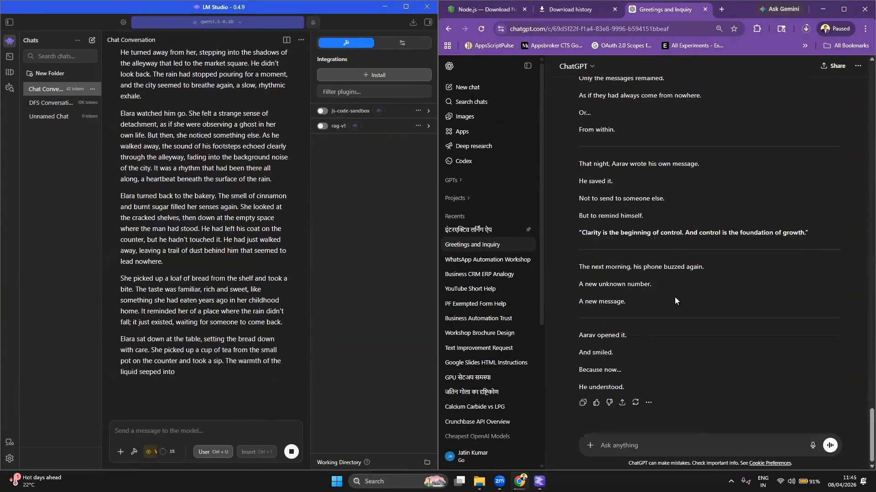
scroll(614, 276, "up", 15)
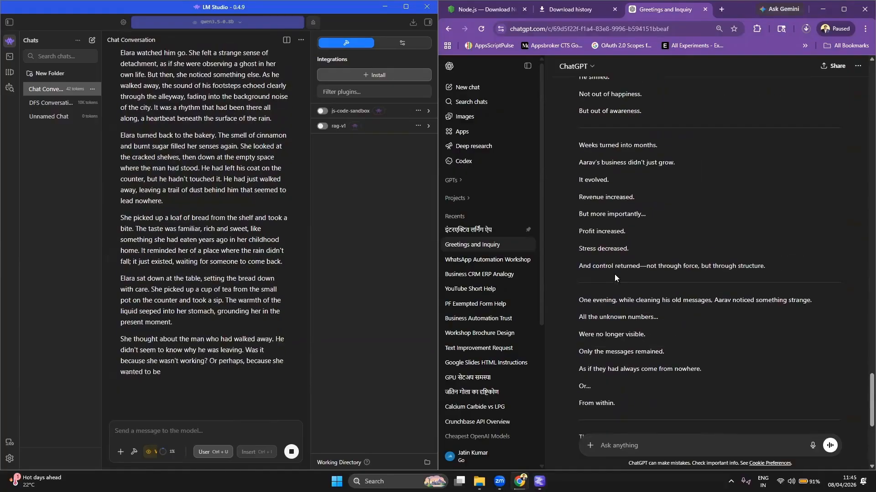
scroll(614, 276, "up", 15)
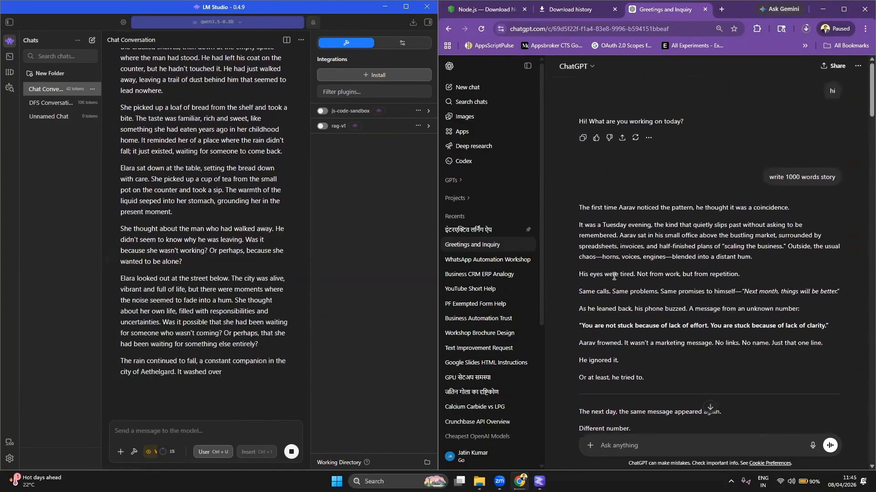
scroll(614, 277, "down", 5)
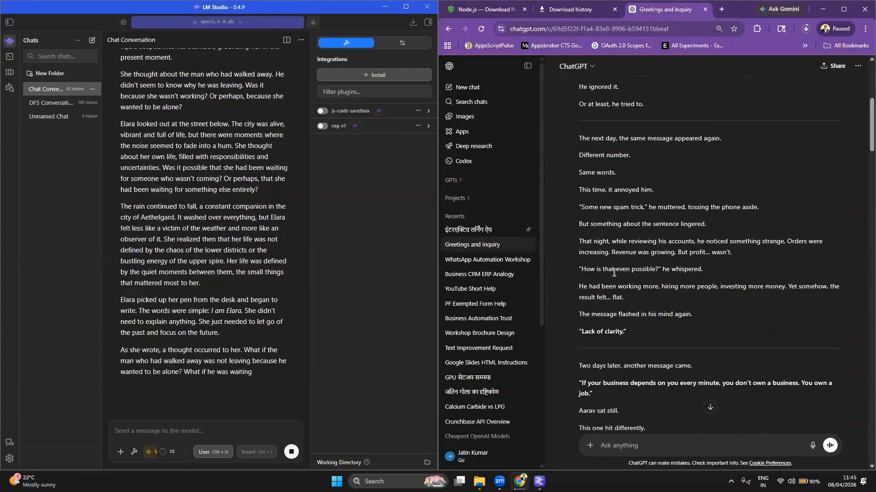
scroll(614, 272, "down", 5)
scroll(789, 381, "down", 5)
scroll(749, 374, "down", 15)
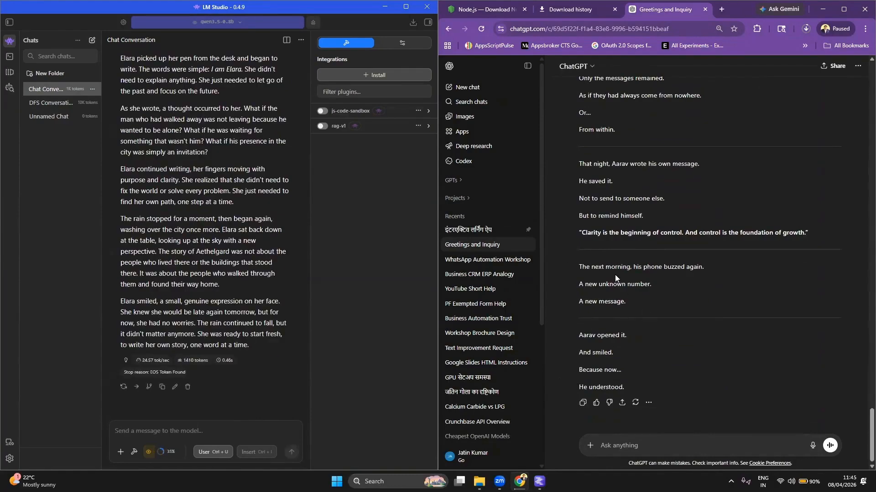
left_click(149, 359)
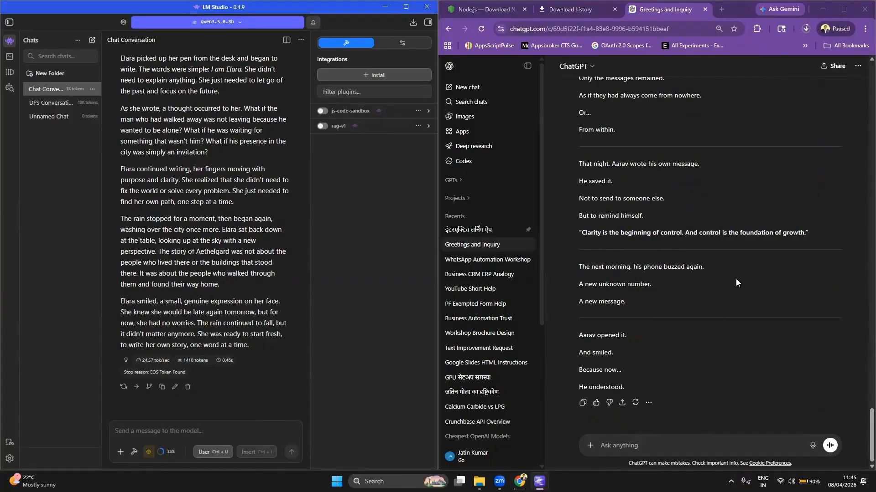
- Open the Windows Task Manager and tile it side by side with LM Studio
double_click(257, 11)
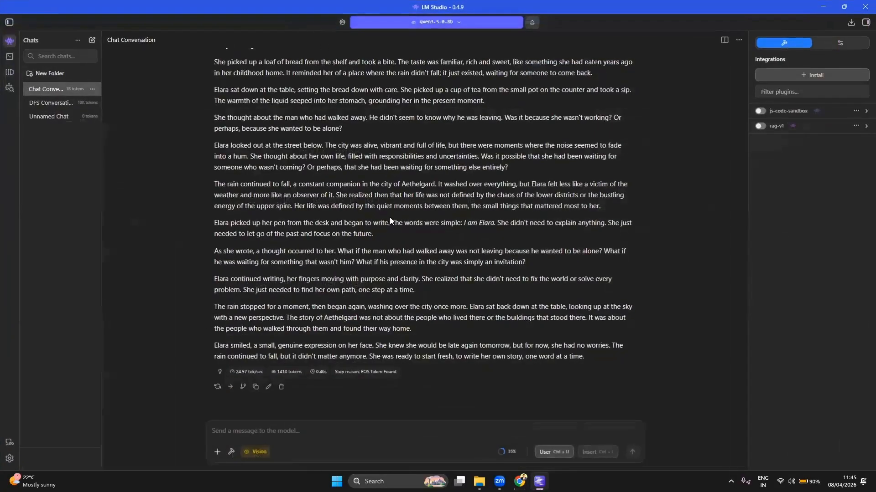
right_click(336, 481)
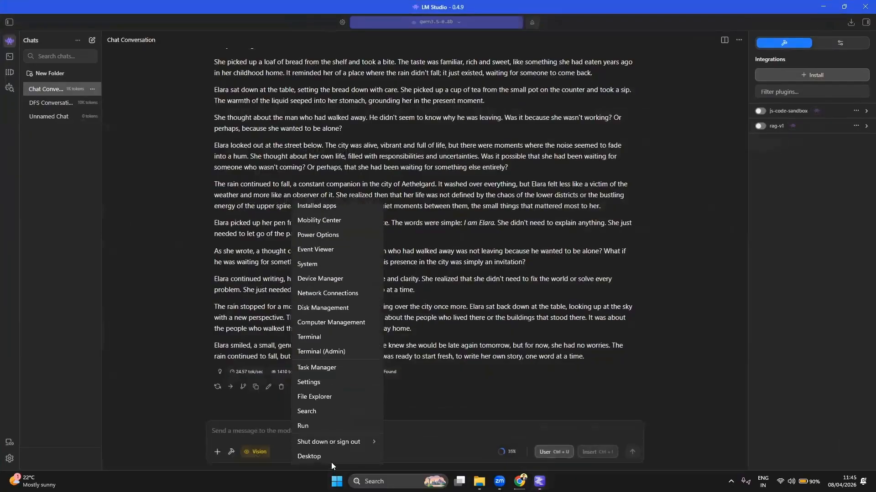
left_click(348, 367)
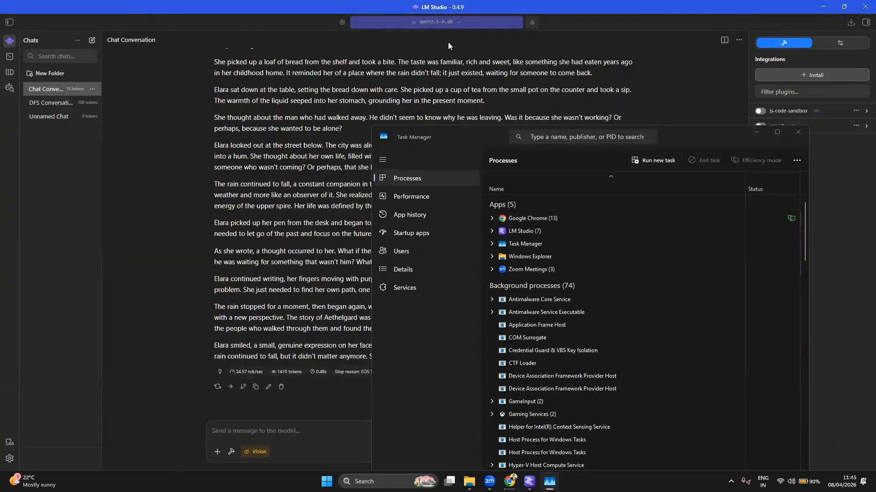
left_click(196, 19)
mouse_move(844, 7)
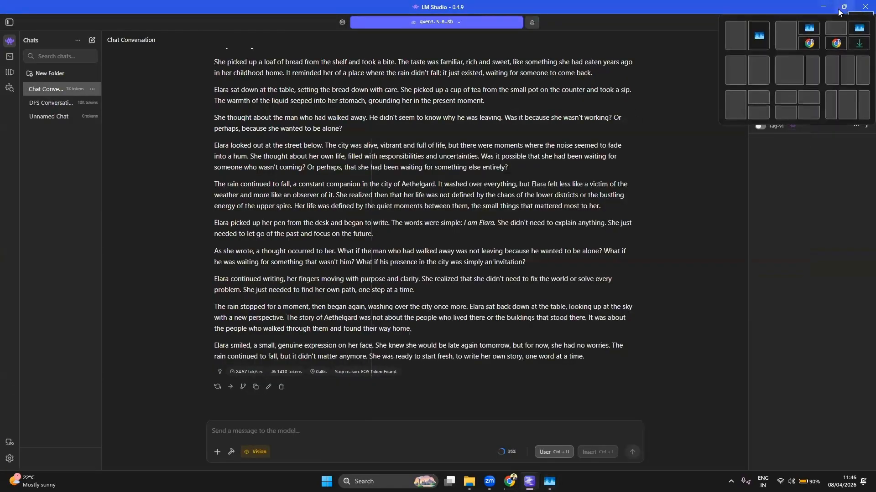
left_click(738, 71)
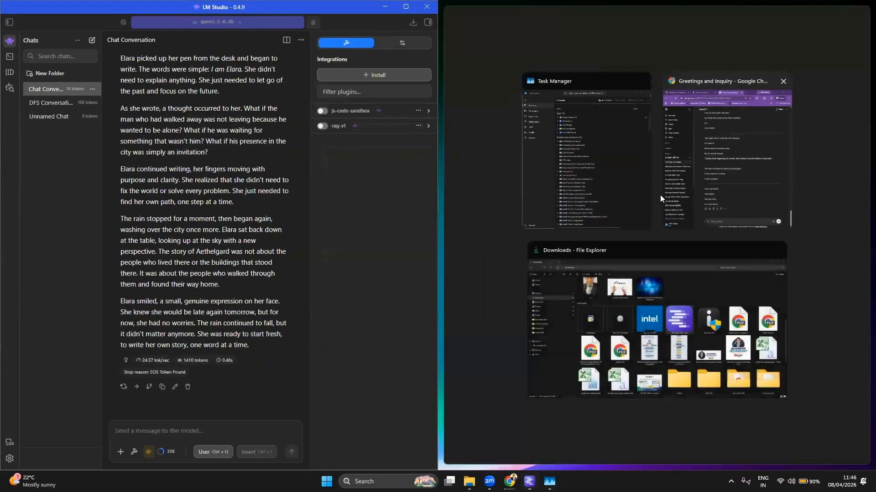
left_click(582, 188)
- View the CPU and GPU 0 performance graphs in Task Manager
left_click(499, 75)
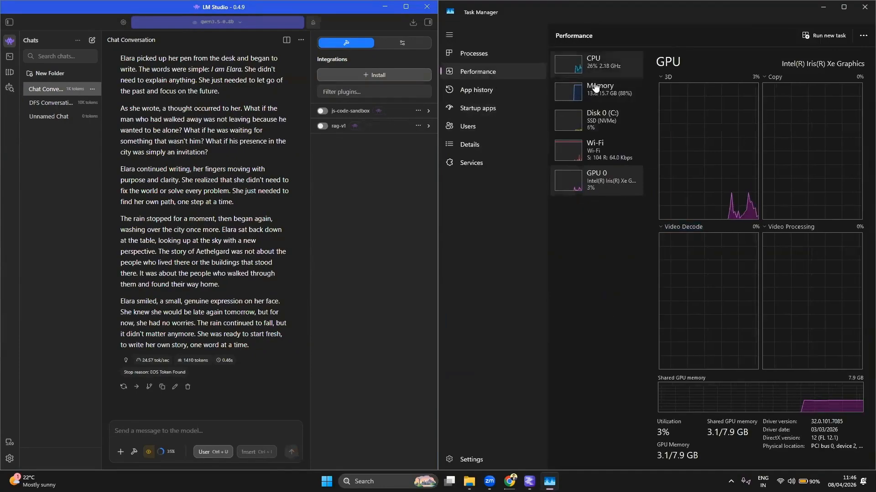
left_click(593, 63)
left_click(592, 177)
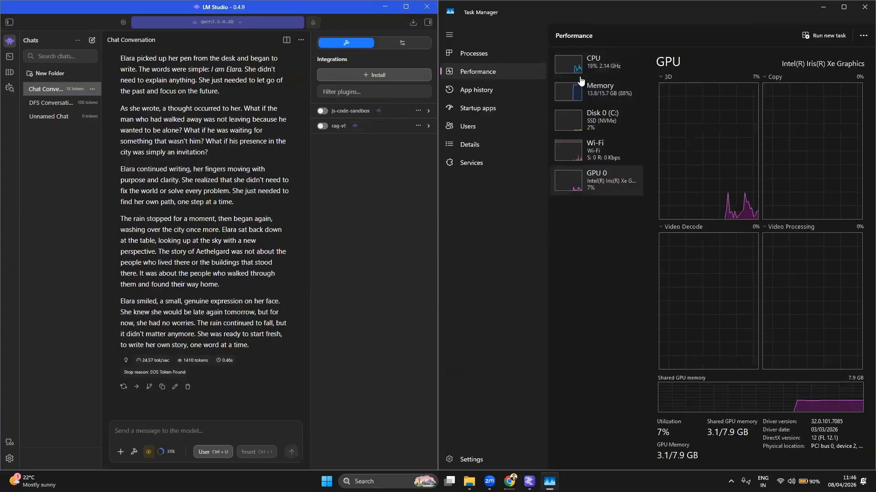
- Send the prompt "write 1000 words story" to the local model and close Task Manager so LM Studio fills the screen
left_click(148, 432)
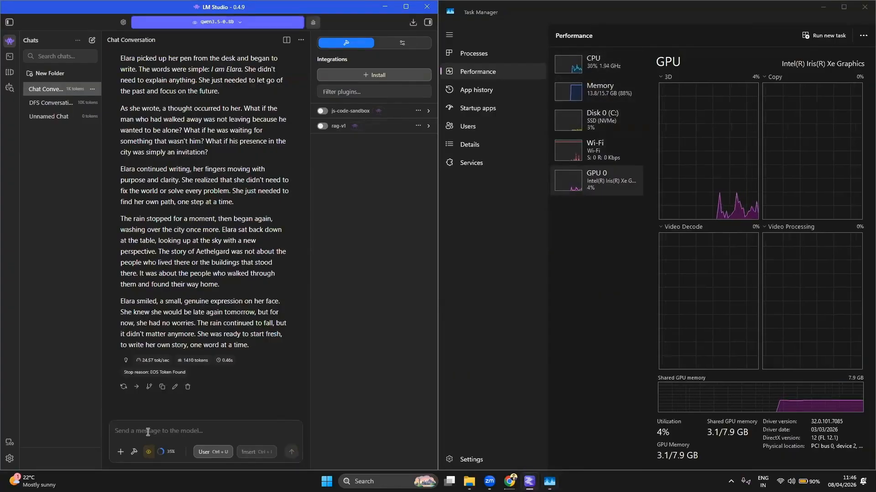
type("write 1000 words story")
key("Return")
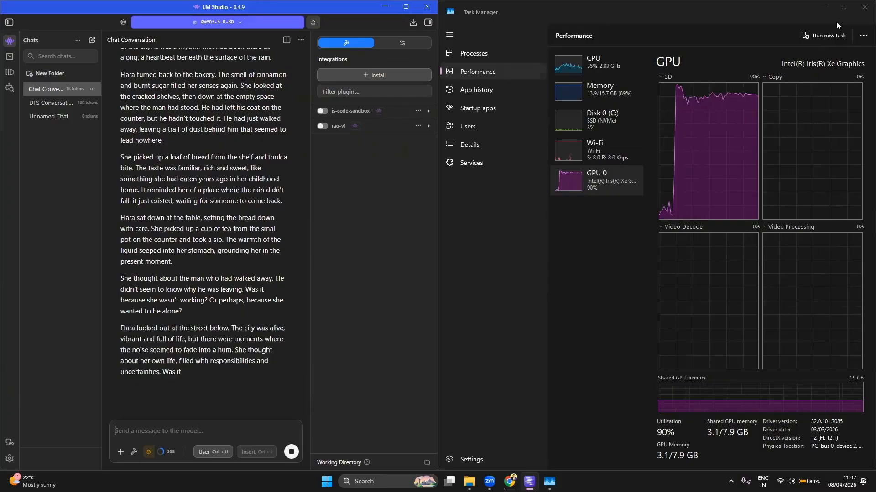
left_click(862, 8)
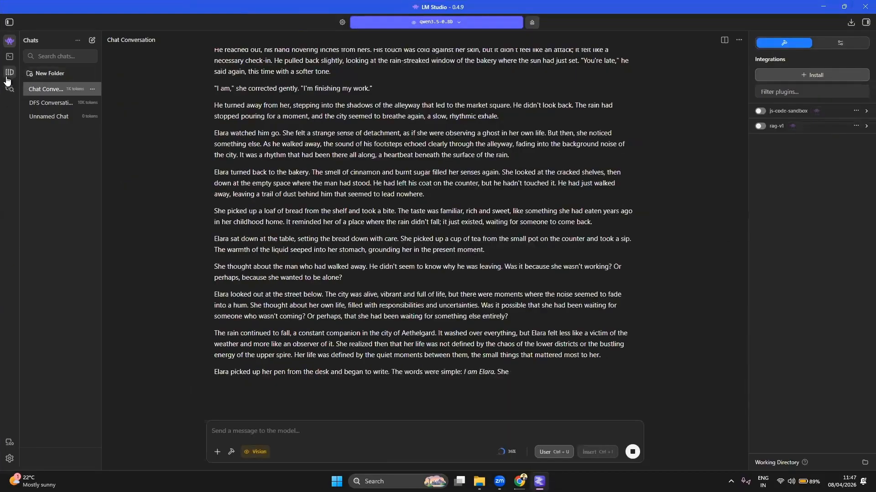
- Restart LM Studio's local server from the developer view and check which models are available to load
left_click(8, 59)
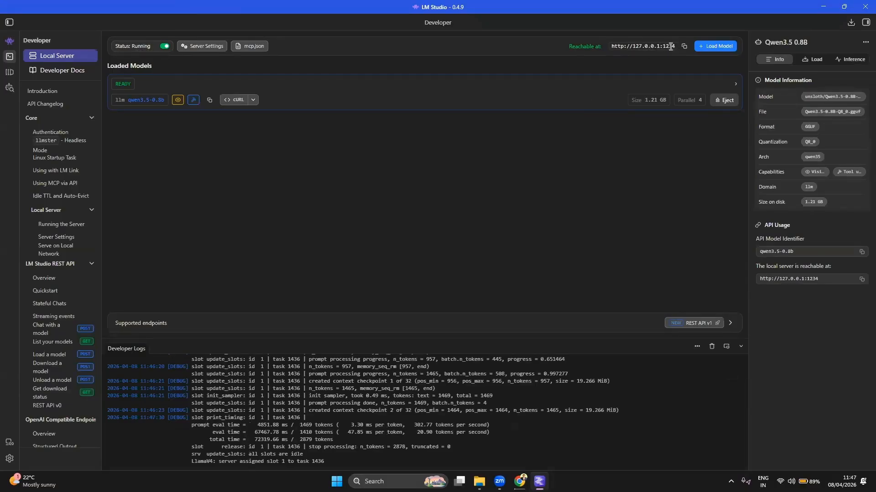
left_click(164, 47)
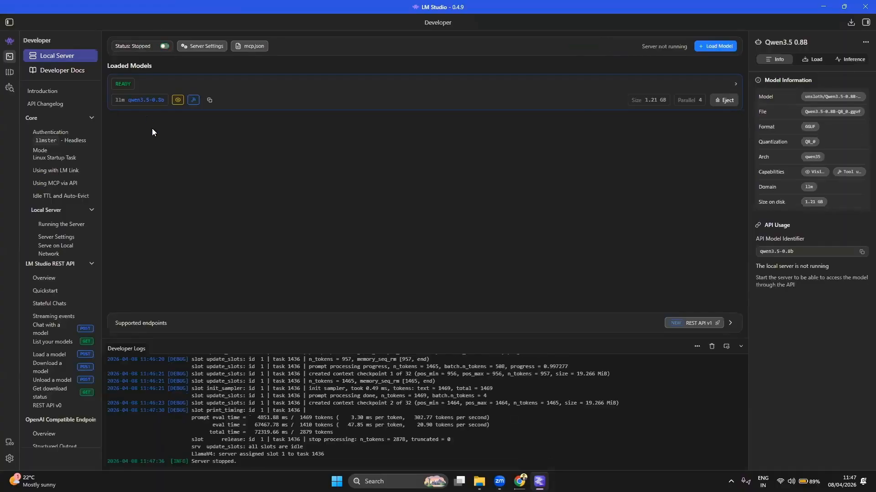
left_click(164, 47)
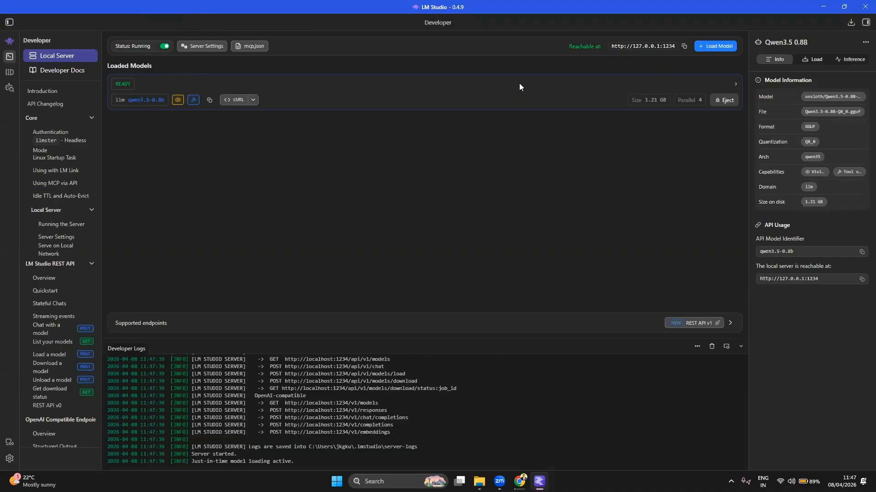
left_click(709, 49)
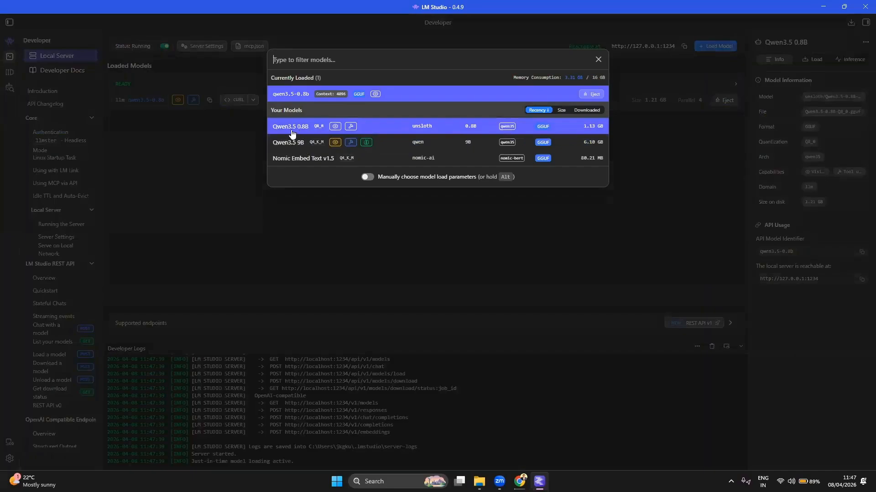
left_click(148, 124)
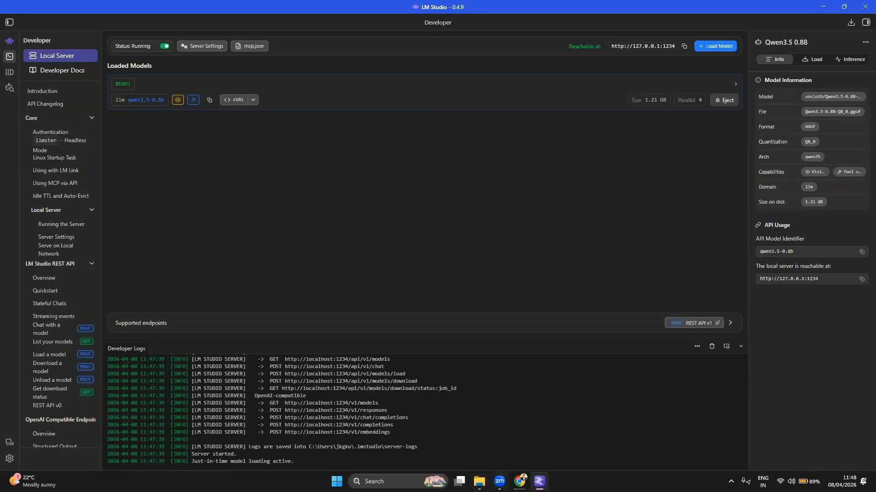
- Switch to Chrome, maximize its window and replace the old ChatGPT, download history and Node.js tabs with one blank tab
left_click(519, 481)
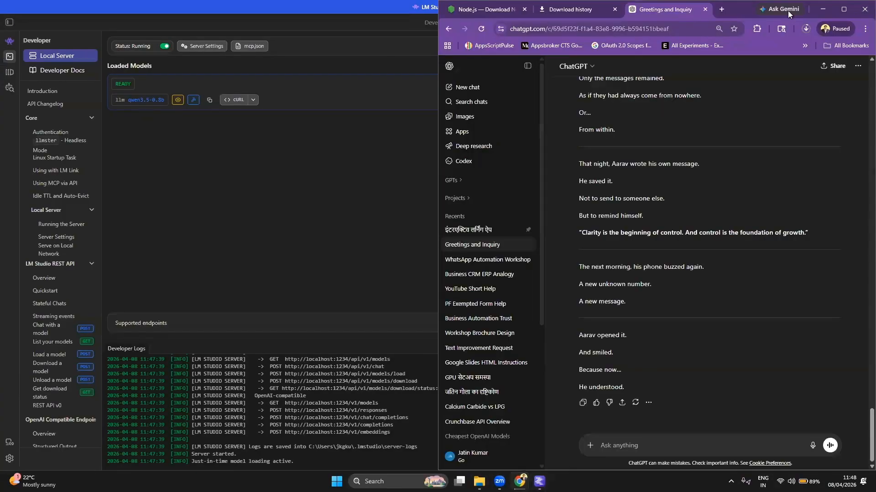
left_click(843, 9)
left_click(321, 9)
left_click(212, 9)
left_click(120, 9)
left_click(104, 9)
- Open the Muxro AI Connector shared folder at muxro.com/ai
left_click(97, 32)
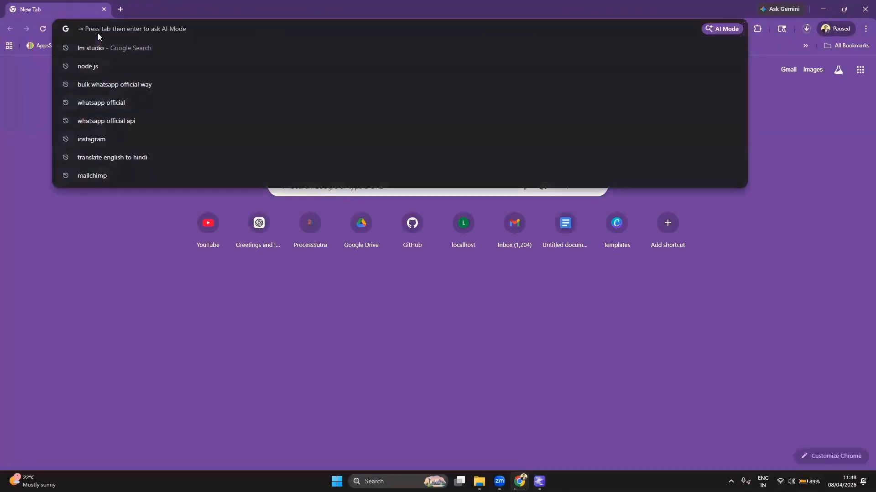
type("muxro.com/ai")
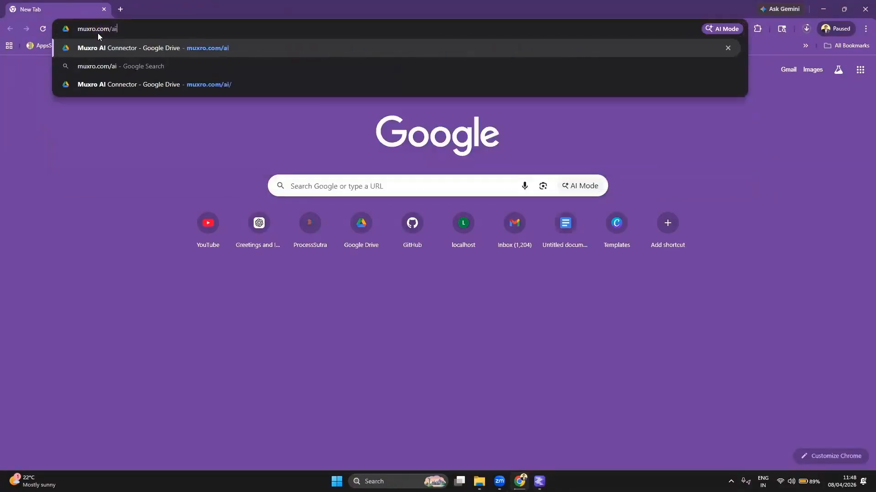
key("Return")
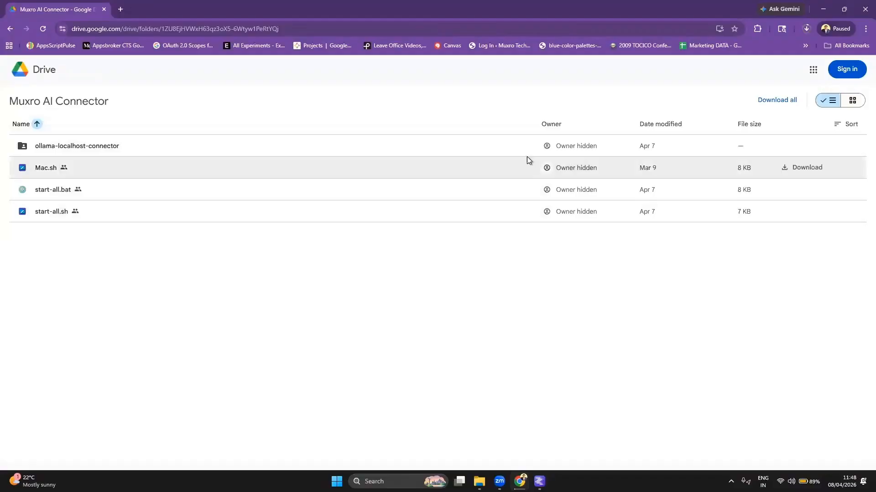
- Download the whole Muxro AI Connector folder as a zip and cancel the duplicate download
left_click(792, 102)
left_click(801, 145)
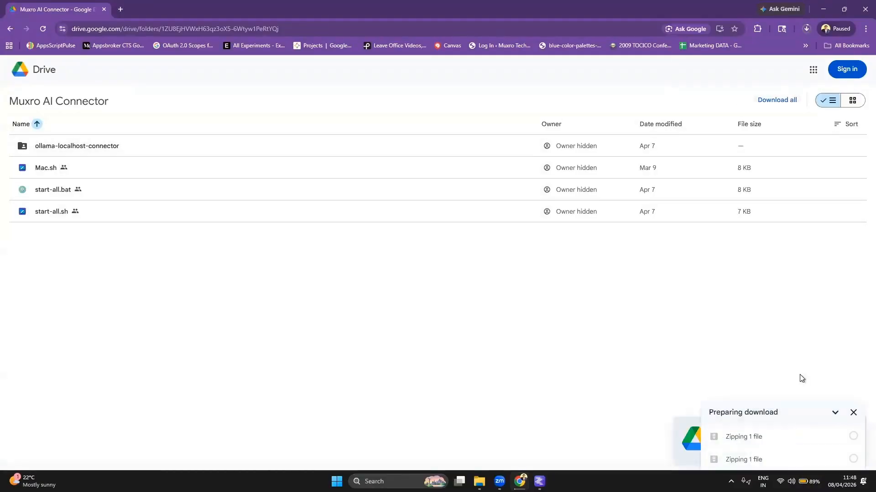
left_click(856, 438)
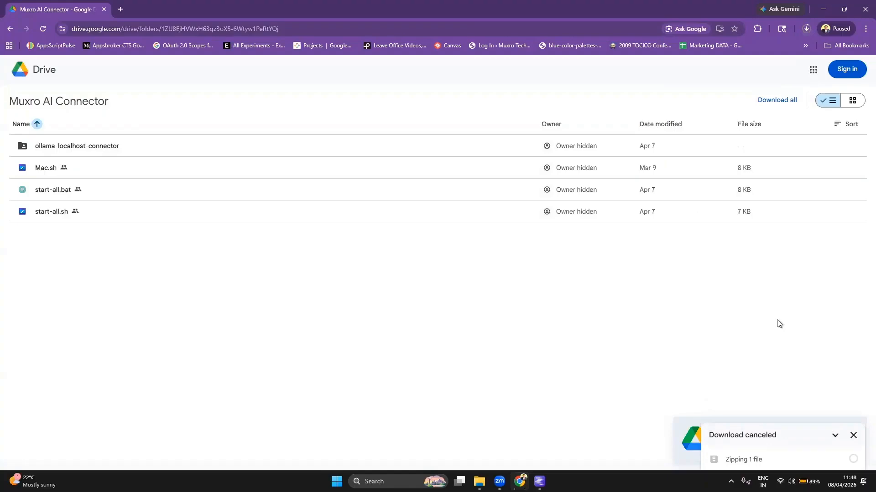
- Open the full download history and show the Muxro AI Connector zip in its folder
left_click(806, 29)
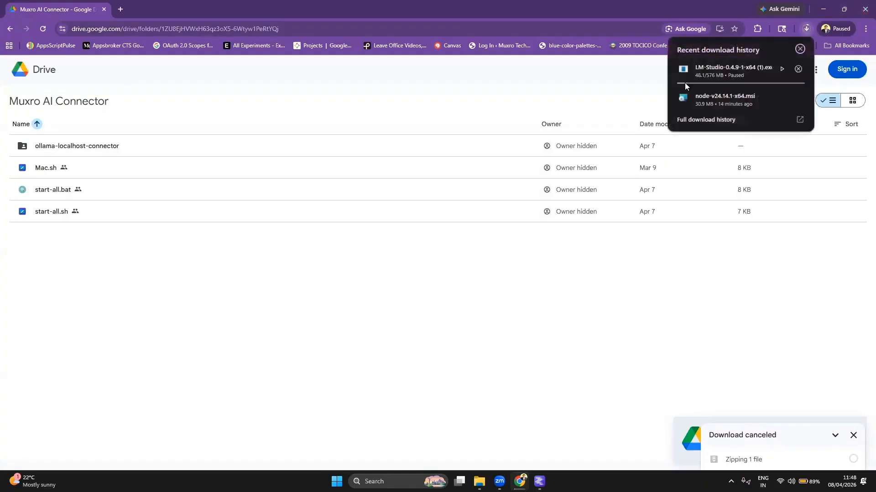
left_click(693, 117)
left_click(556, 132)
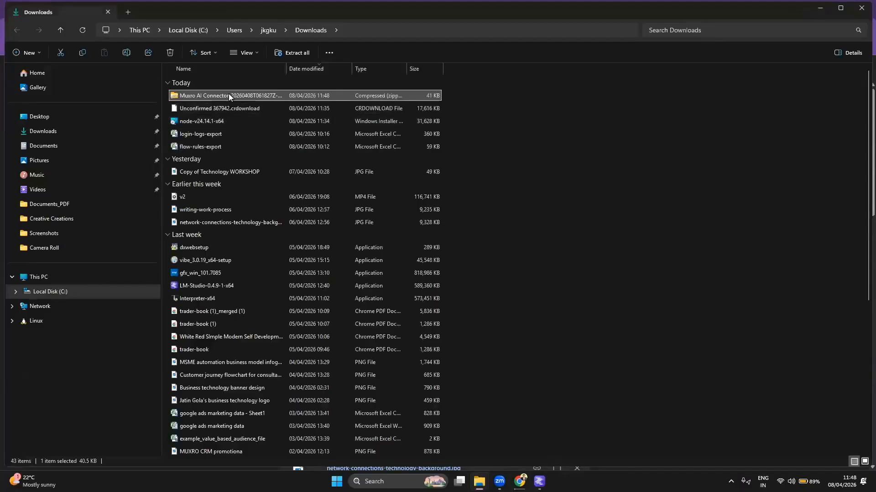
- Extract the downloaded Muxro AI Connector zip to the default destination in Downloads
left_click(192, 96)
key("BackSpace")
key("Escape")
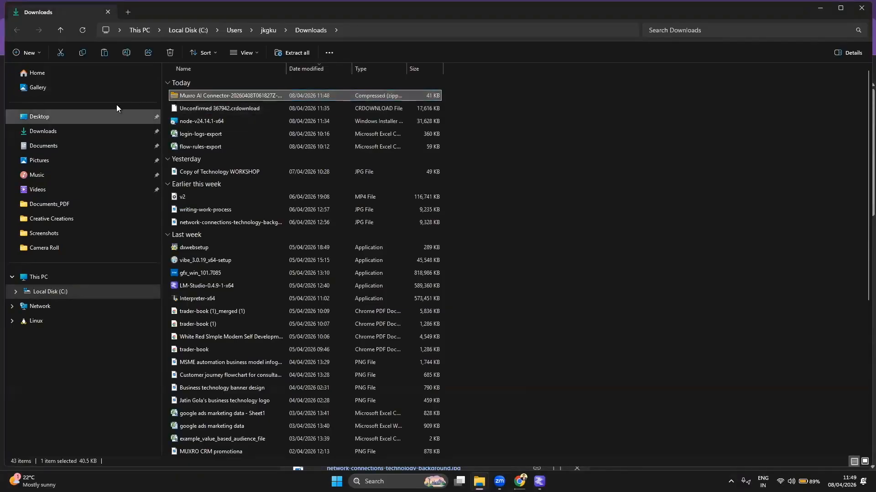
right_click(187, 97)
left_click(228, 223)
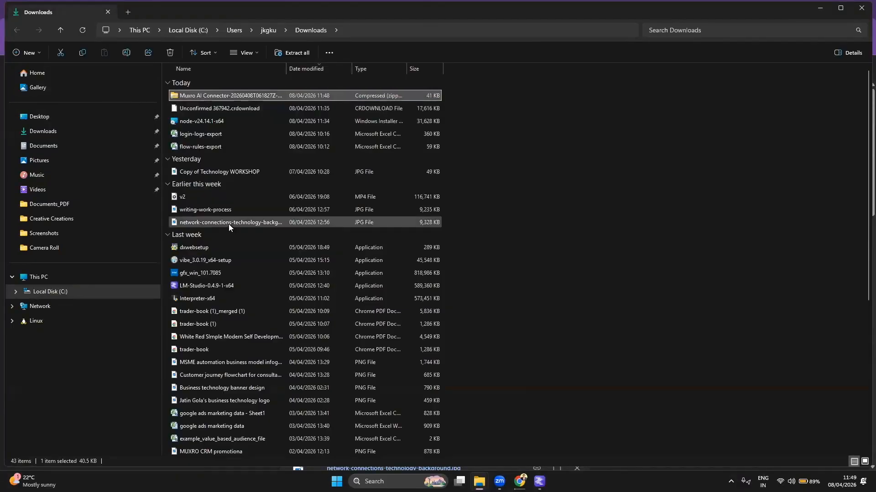
left_click(523, 328)
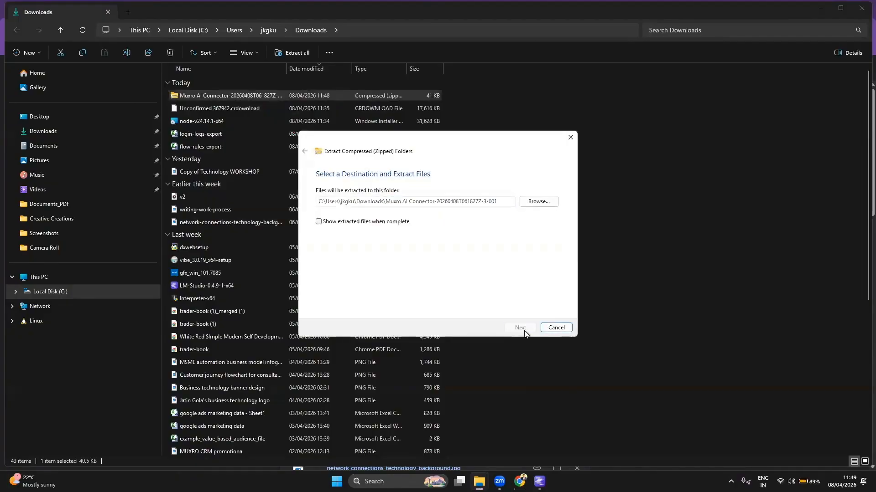
- Open the extracted Muxro AI Connector folder and look at the files inside its ollama-localhost-connector subfolder
double_click(253, 160)
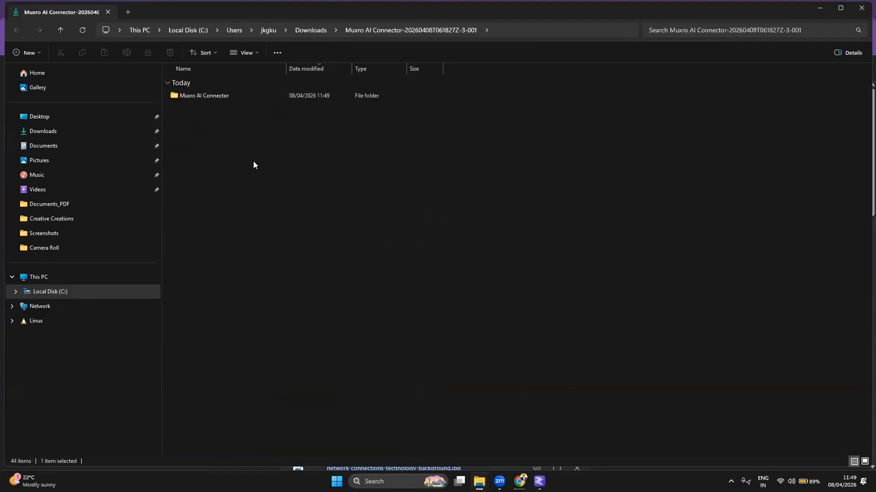
double_click(190, 96)
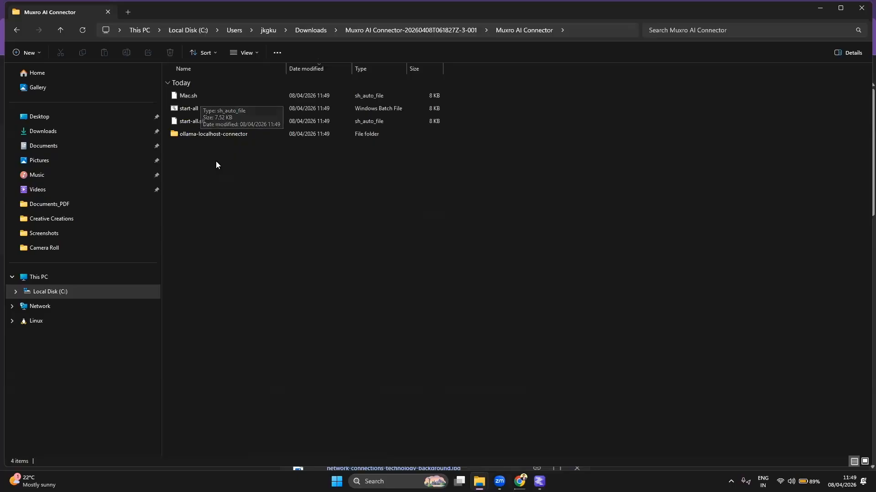
double_click(209, 138)
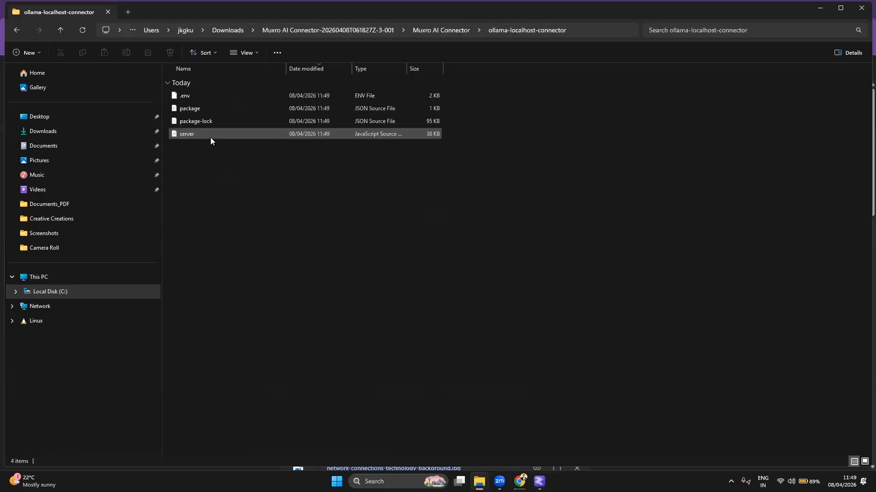
left_click(437, 27)
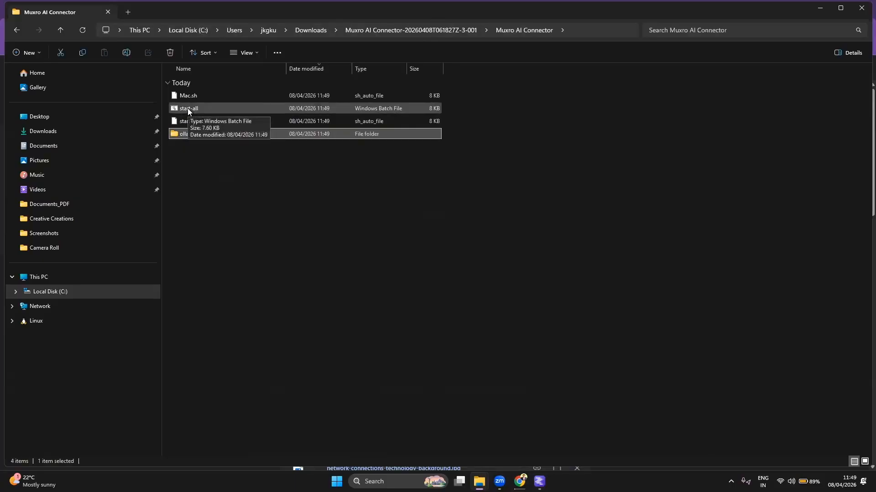
- Run the start-all batch file despite the unverified publisher and choose option 2, LM Studio, as the LLM backend
double_click(188, 108)
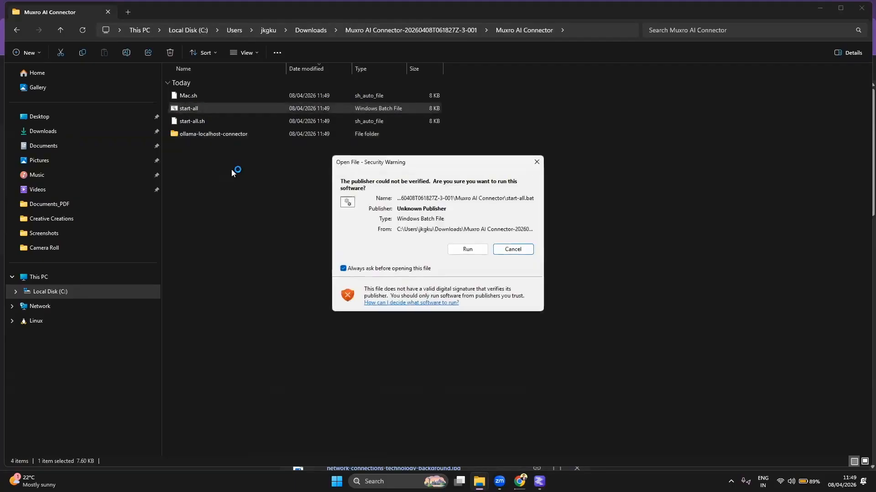
left_click(467, 250)
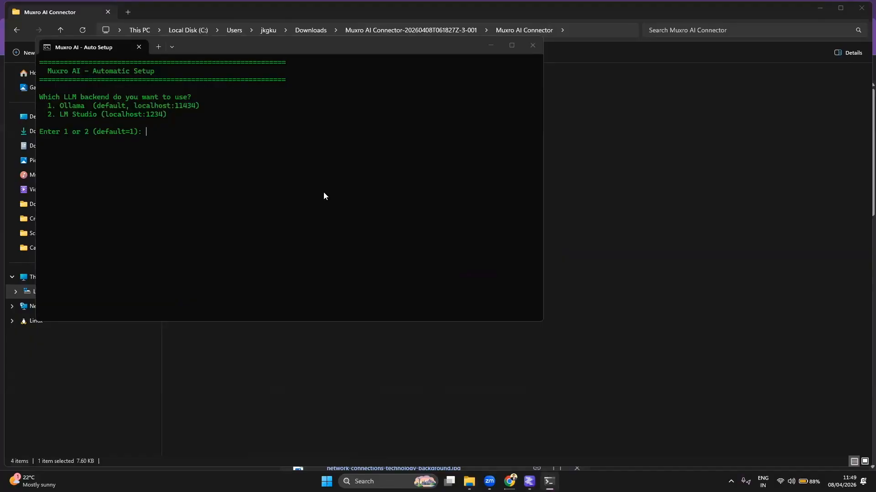
type("2")
key("Return")
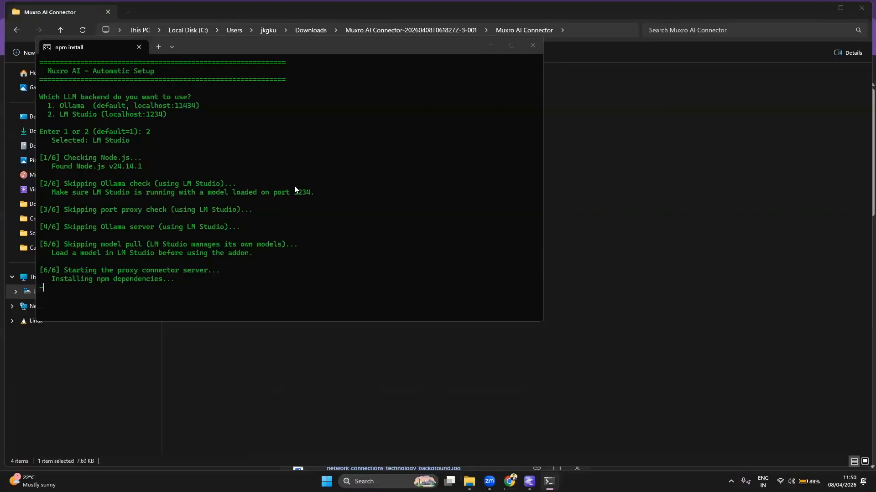
- Switch to LM Studio and check the port in the local server's address
left_click(529, 482)
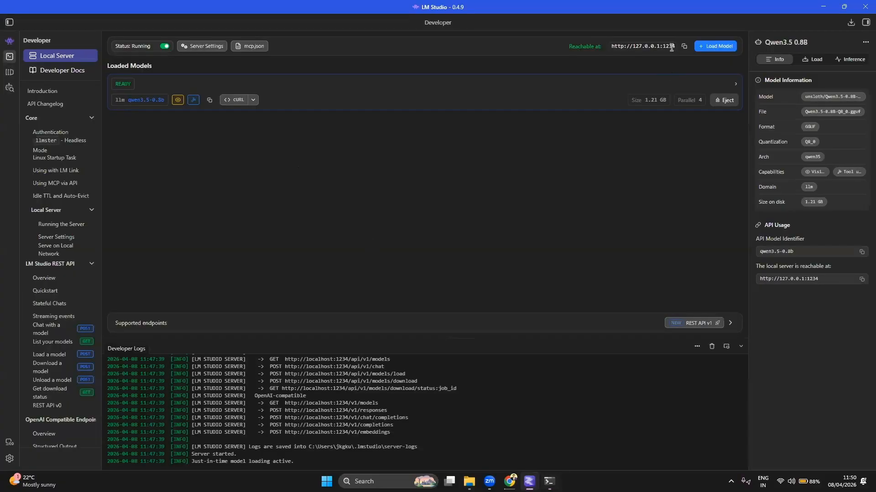
left_click_drag(661, 47, 678, 45)
left_click(509, 481)
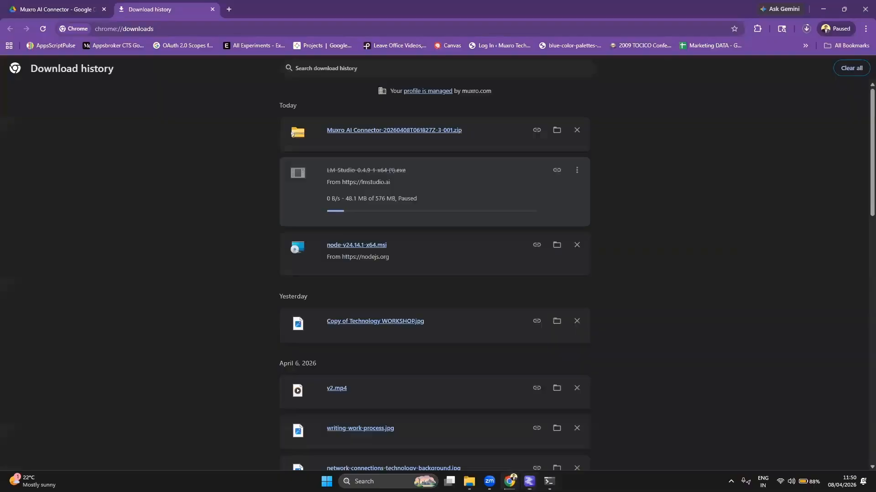
- Return to the setup terminal and read through the connector's startup output
left_click(549, 481)
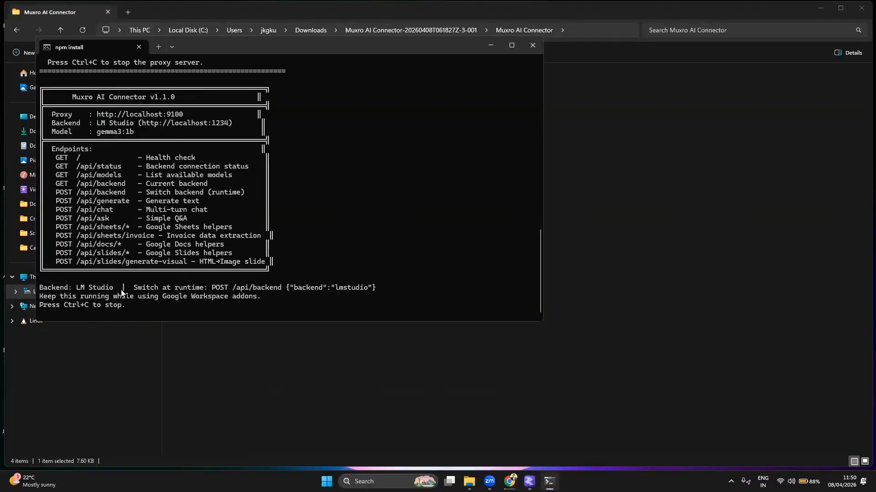
scroll(179, 212, "up", 4)
scroll(126, 235, "down", 4)
- Clear File Explorer off the screen, minimize the connector's terminal while leaving it running, and switch to Chrome
left_click(576, 94)
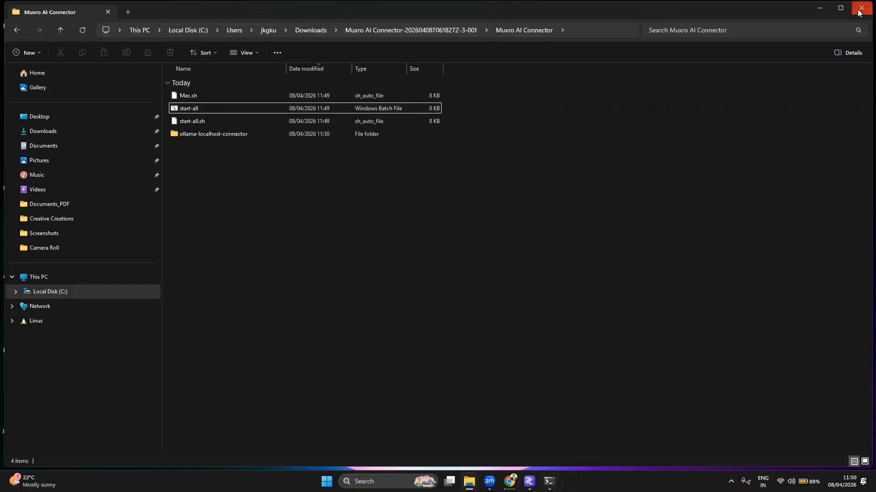
left_click(829, 9)
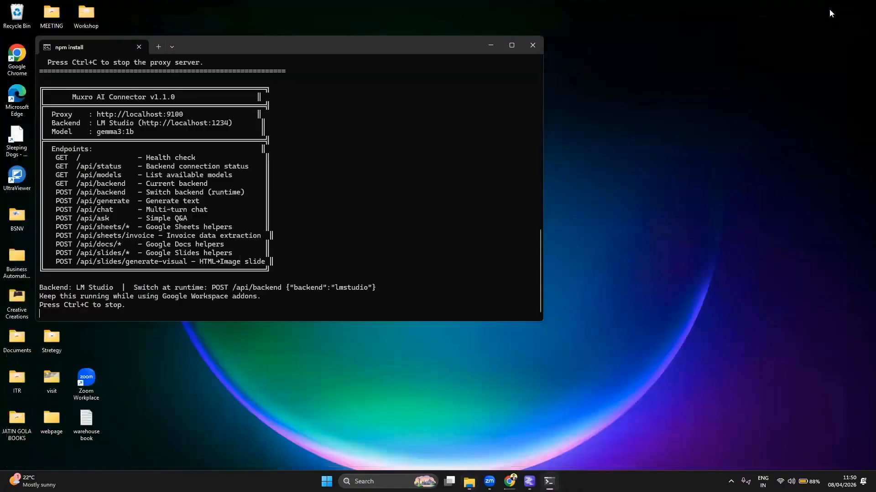
left_click(490, 45)
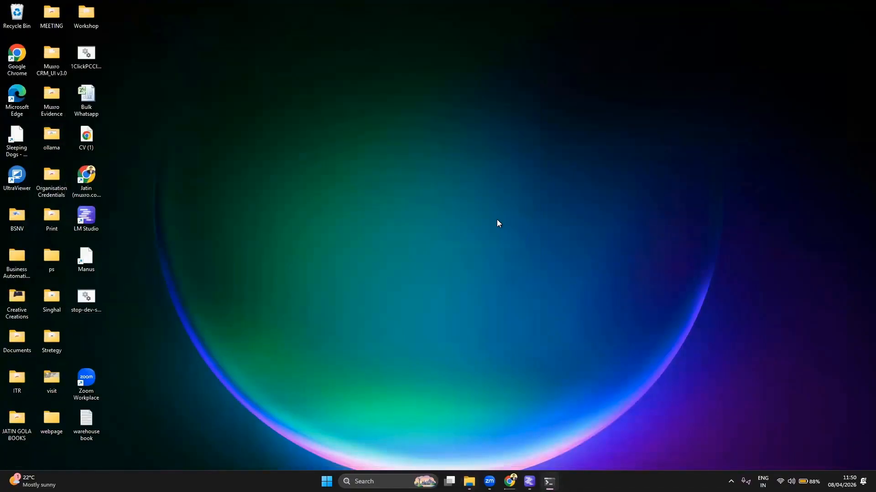
left_click(549, 481)
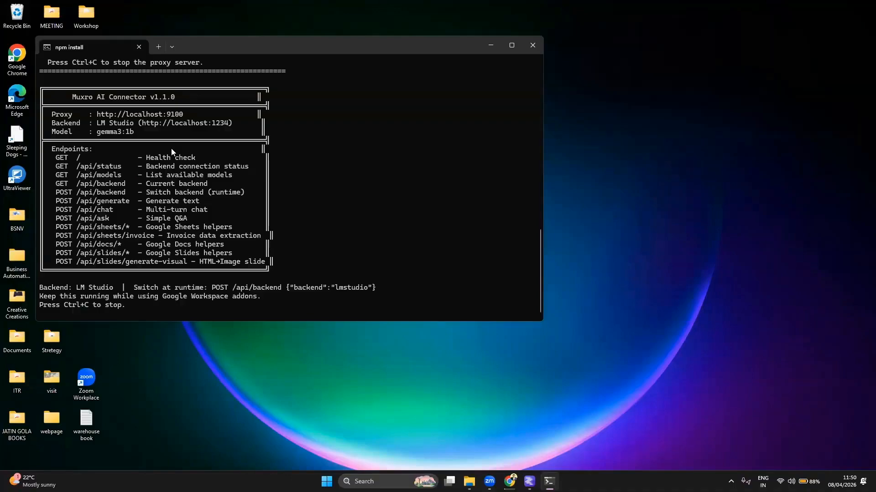
left_click(494, 49)
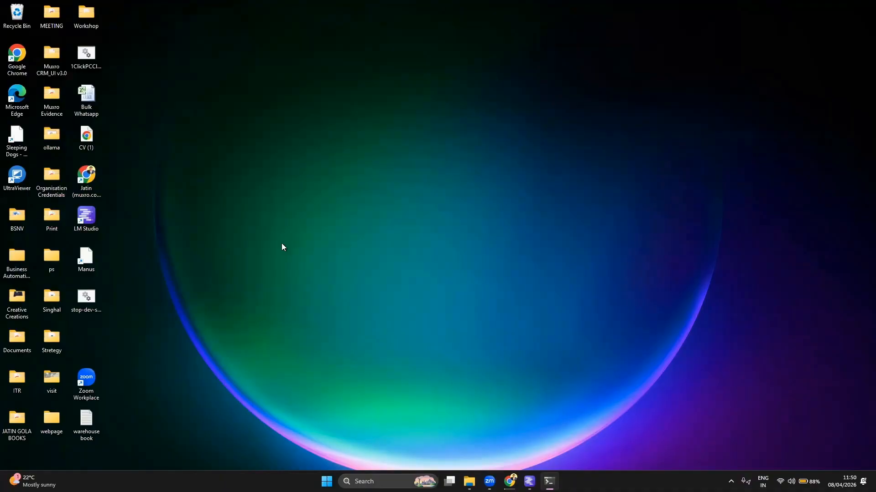
left_click(510, 481)
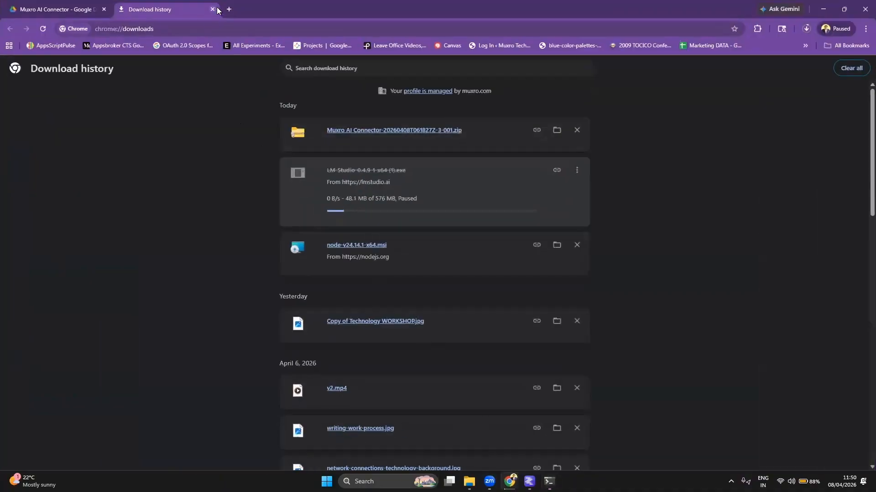
- Go to muxro.com/doc/ in a new browser tab and make a copy of the Muxro AI Doc with its Apps Script
left_click(228, 11)
type("muxro.")
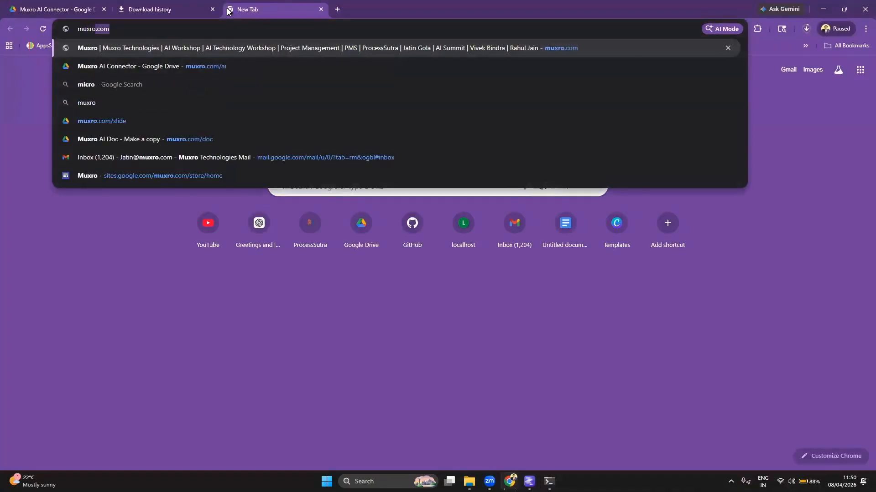
type("com/doc/")
key("Return")
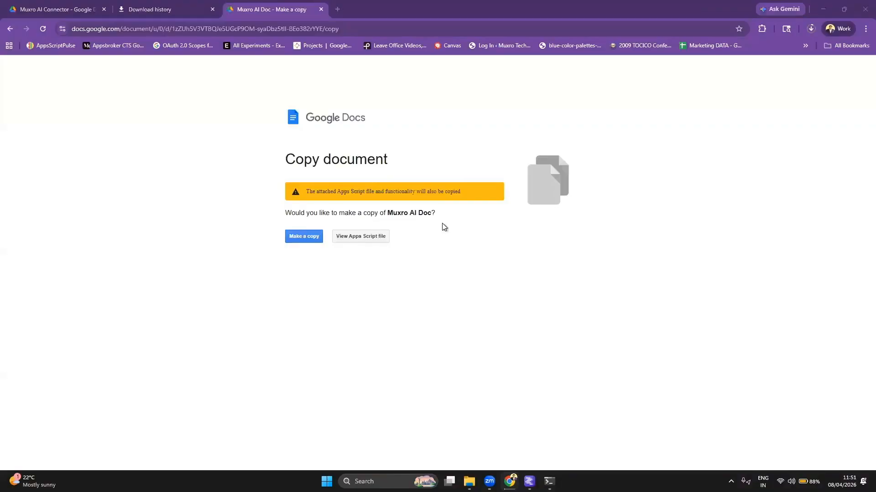
left_click(304, 237)
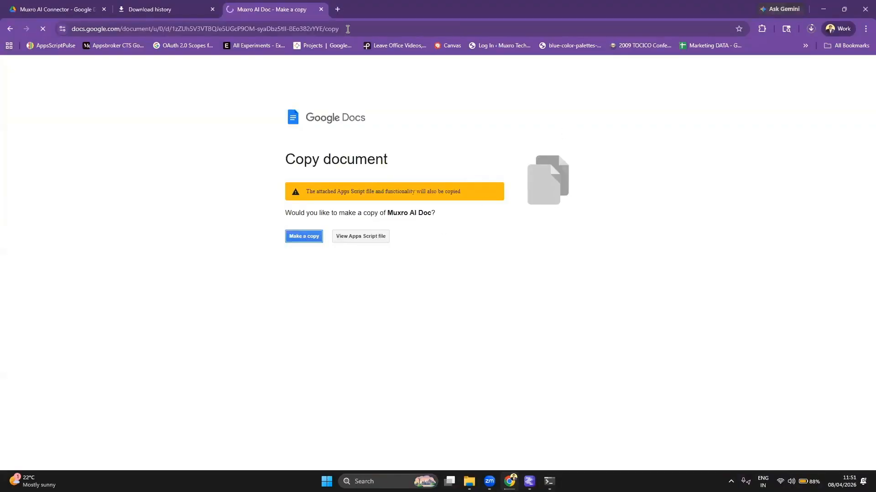
- Rename the copied document as Muxro AI Doc by removing the "Copy of" prefix
left_click_drag(60, 63, 15, 69)
key("BackSpace")
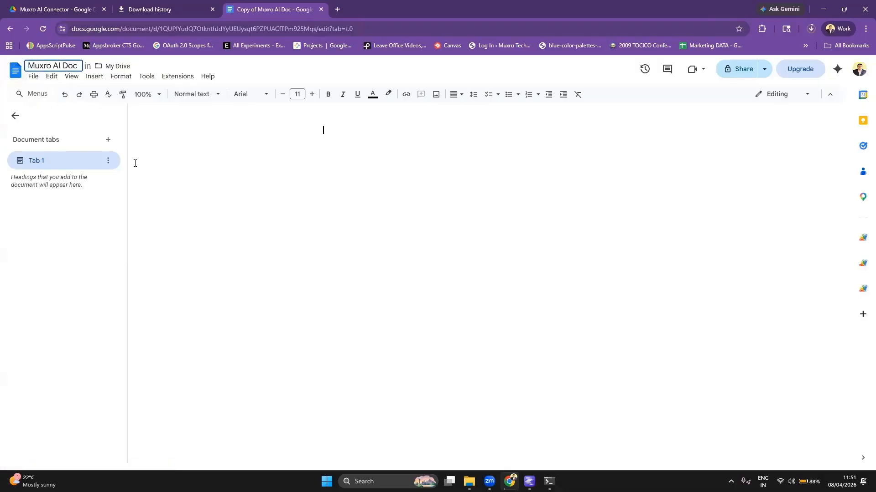
triple_click(52, 64)
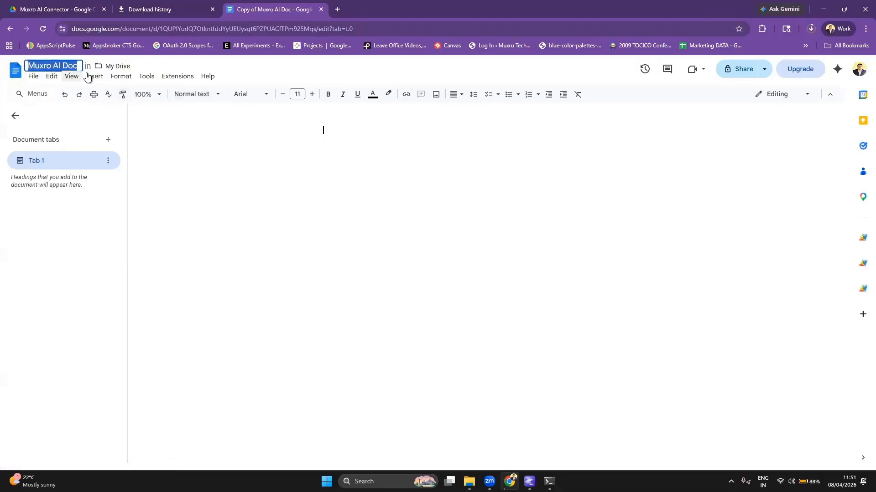
left_click(324, 218)
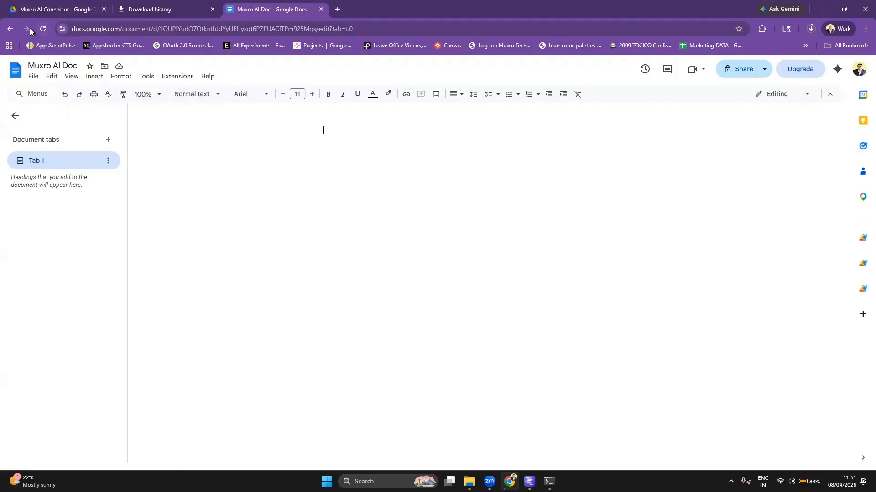
- Reload the document and open the Muxro AI settings, authorising the attached script with all requested permissions
left_click(43, 29)
left_click(837, 69)
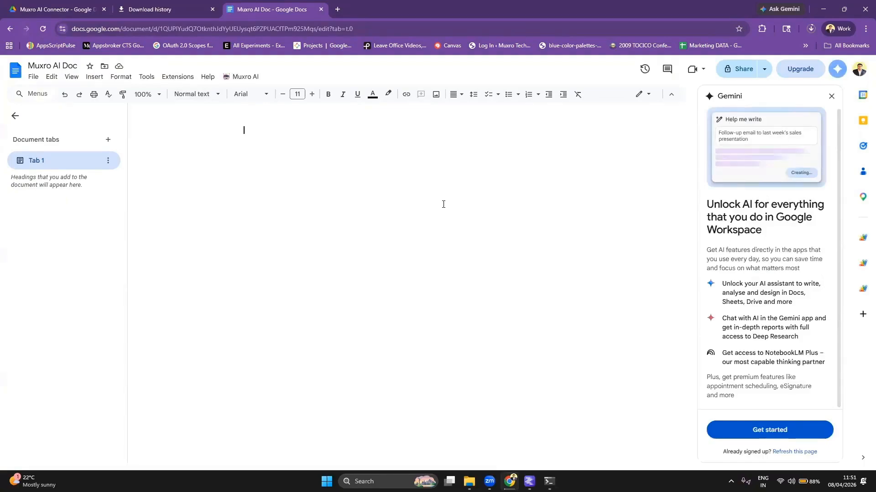
left_click(242, 77)
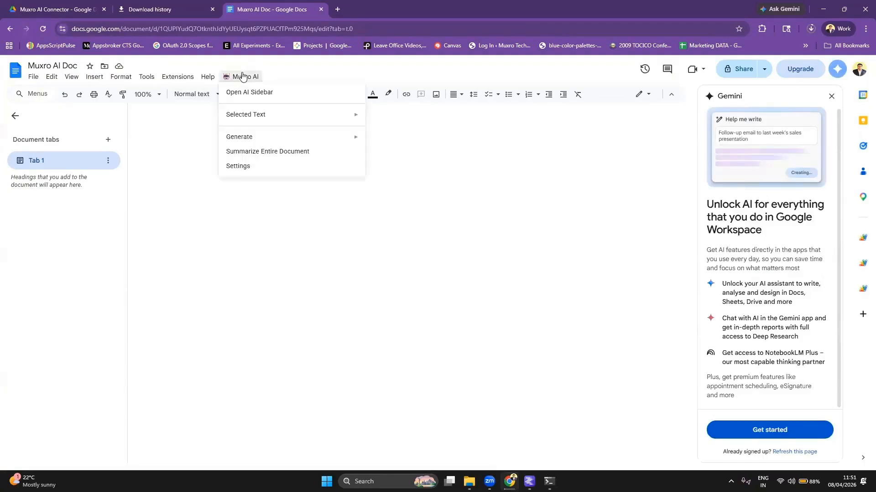
left_click(247, 171)
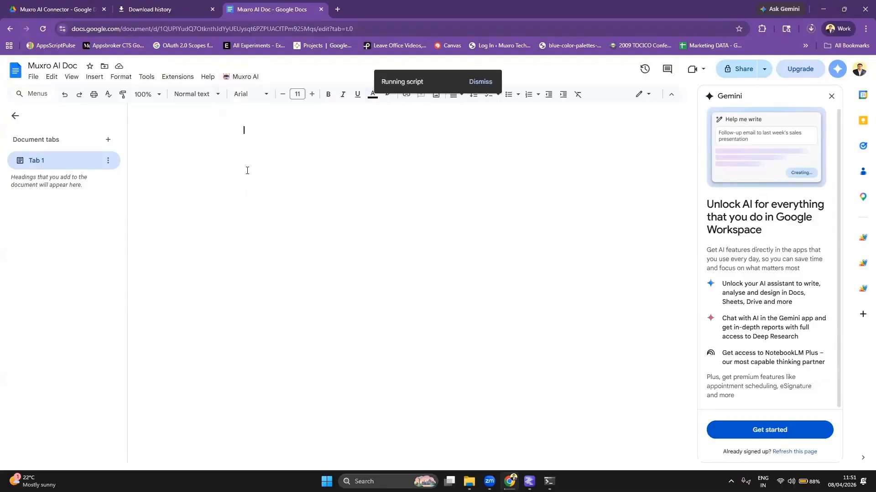
left_click(831, 96)
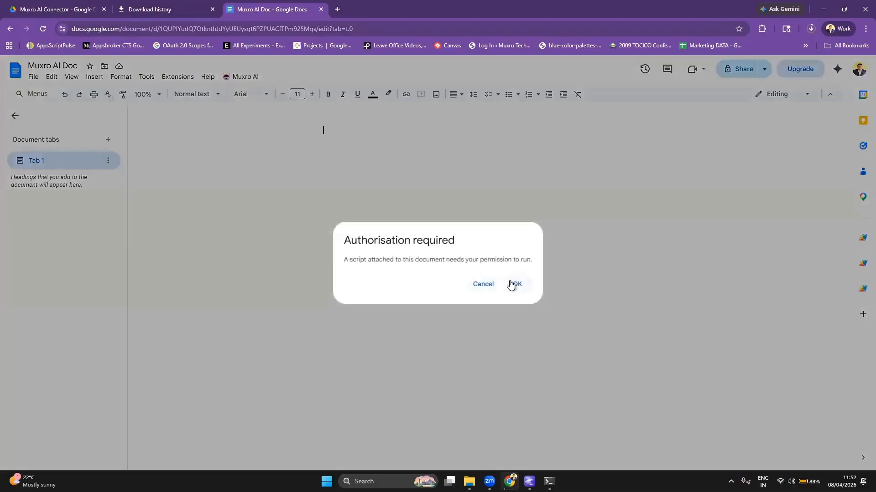
left_click(510, 284)
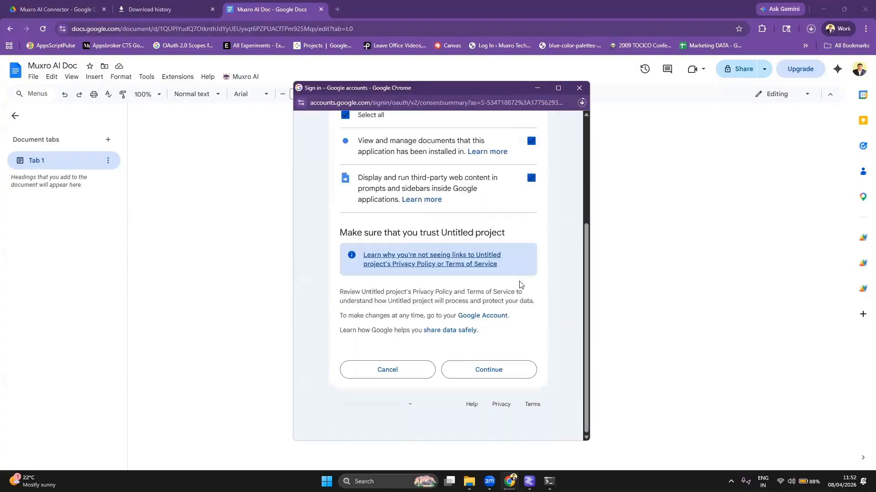
left_click(496, 373)
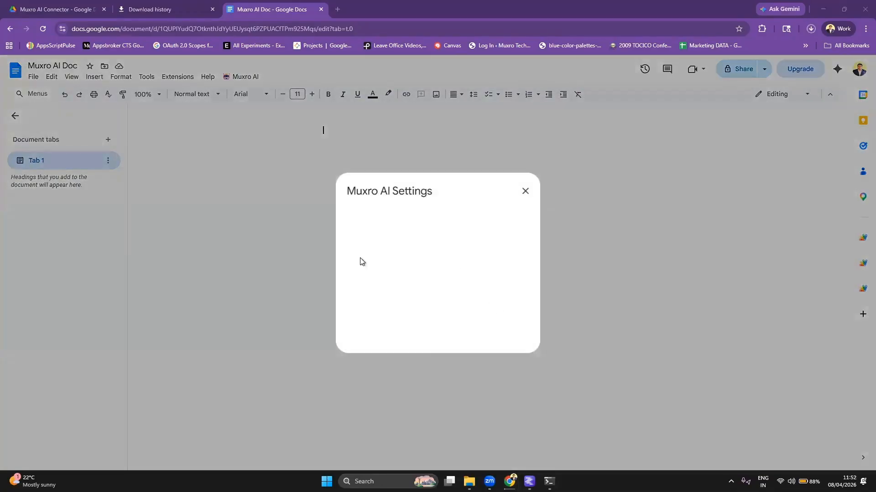
left_click(435, 262)
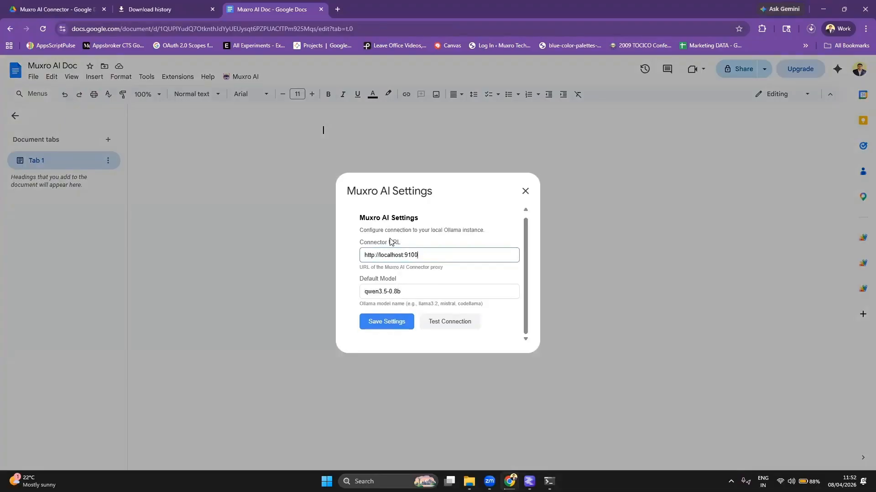
left_click(448, 322)
scroll(504, 296, "down", 1)
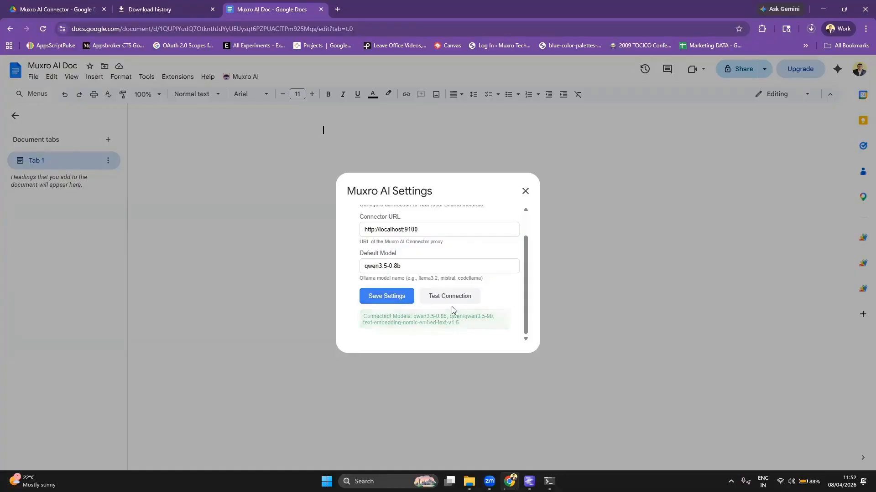
left_click(524, 192)
- Open the Muxro AI Writer sidebar in the document, briefly viewing the Gemini panel and closing it again
left_click(249, 78)
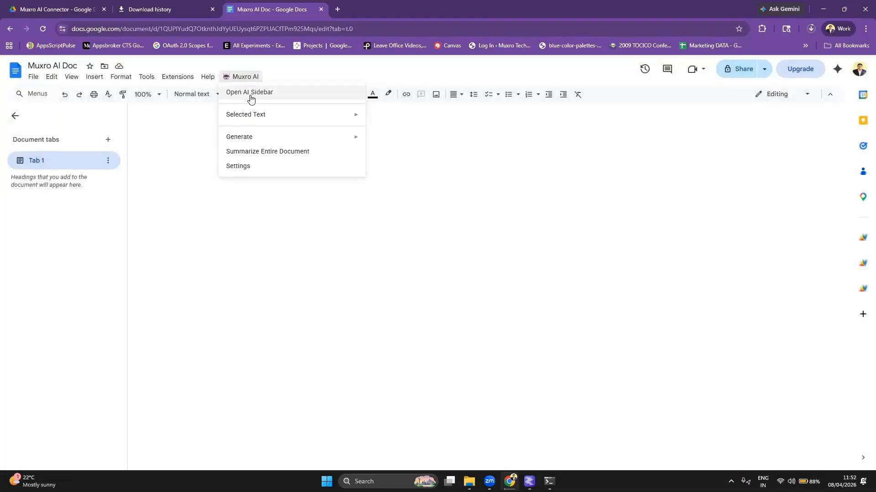
left_click(251, 94)
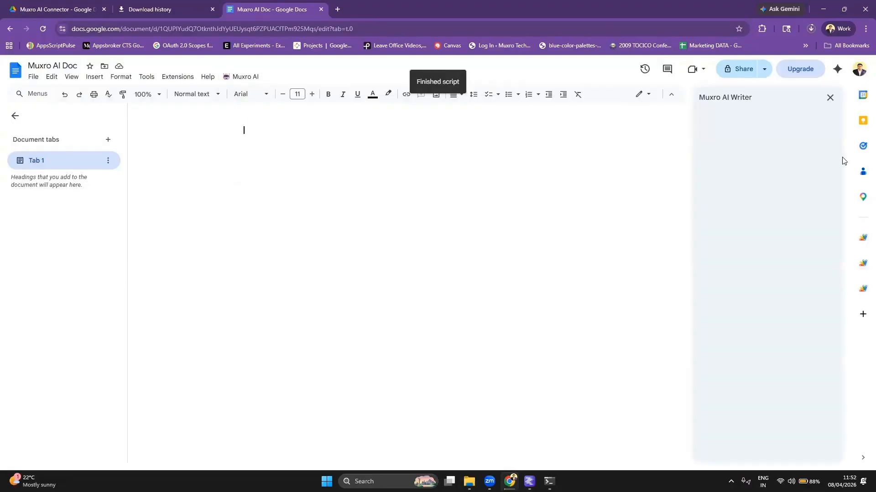
left_click(837, 69)
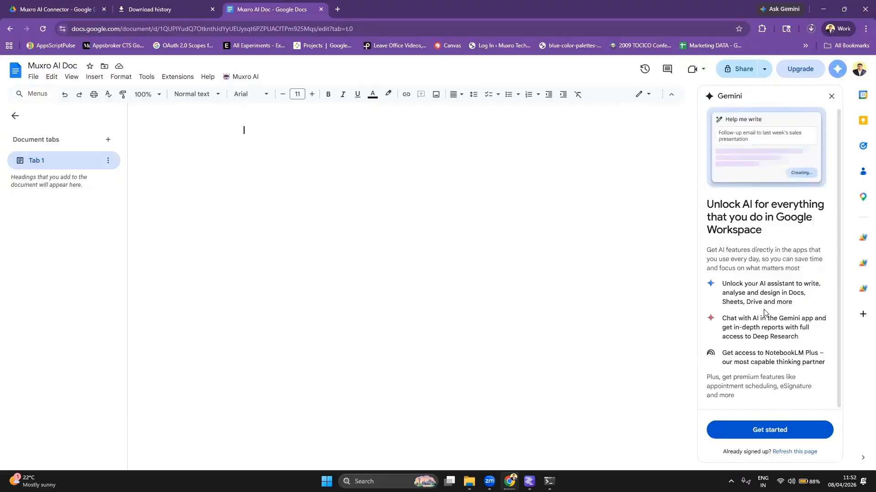
left_click(831, 96)
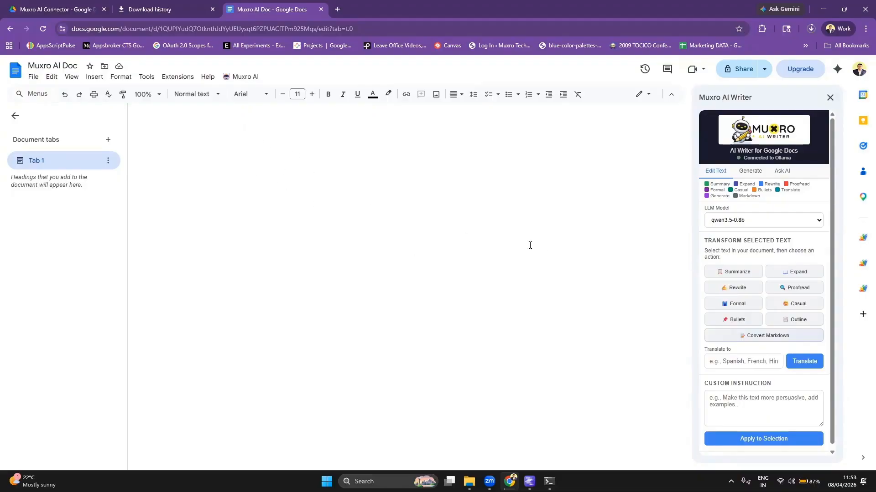
- Enter "100 words story" as the custom instruction in the Muxro AI Writer
left_click(725, 405)
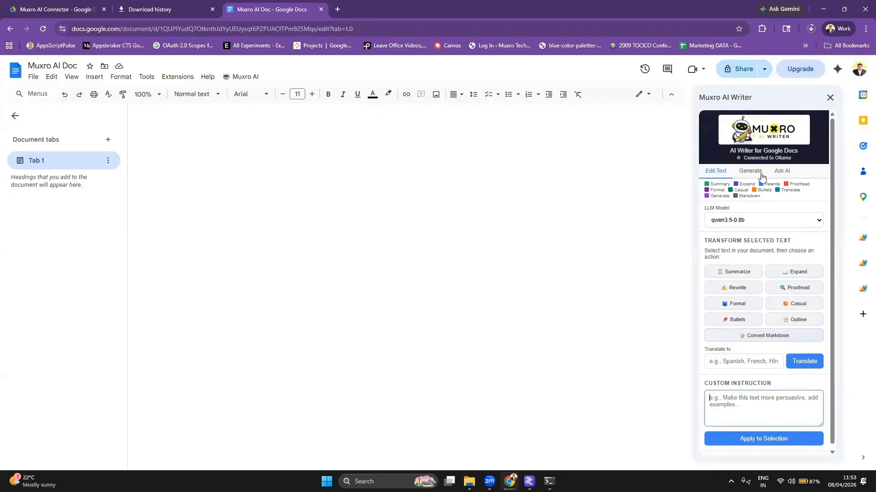
type("1000 words")
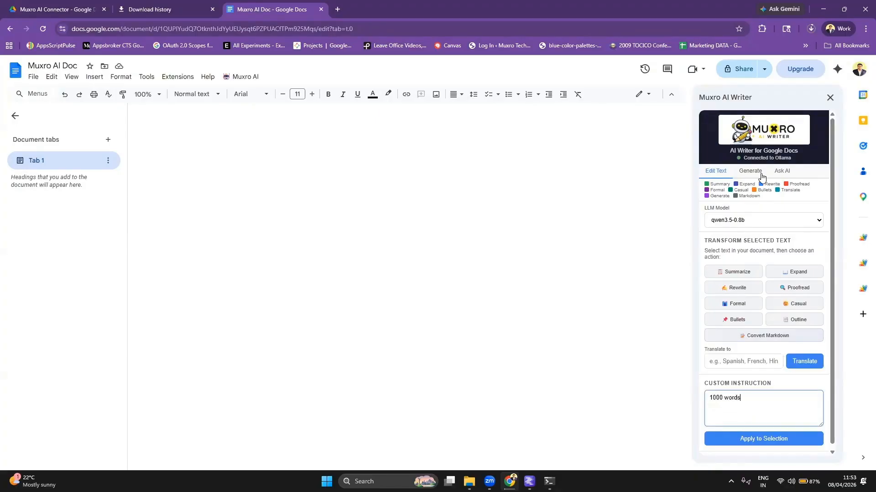
key("BackSpace")
key("BackSpace")
key("BackSpace")
key("BackSpace")
key("BackSpace")
key("BackSpace")
key("BackSpace")
key("BackSpace")
key("BackSpace")
type("0 words story")
- Try to apply the custom instruction to the document with the qwen3.5-0.8b model and dismiss the alert
left_click(746, 224)
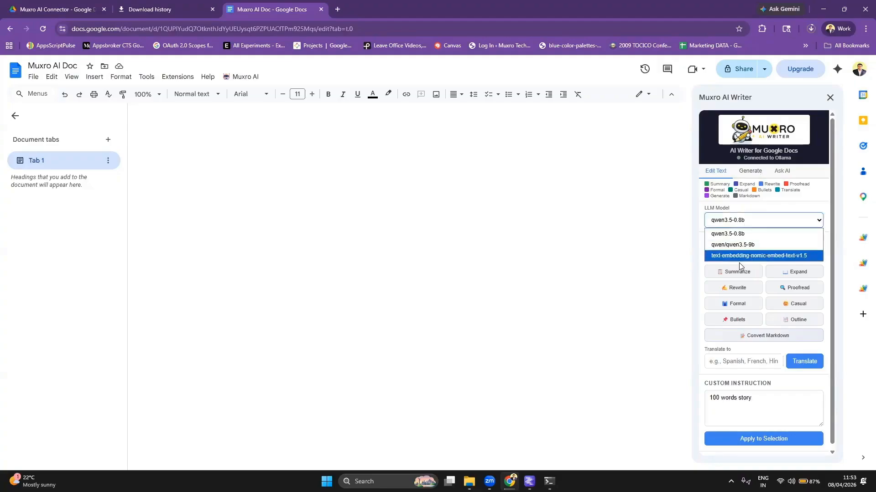
left_click(750, 234)
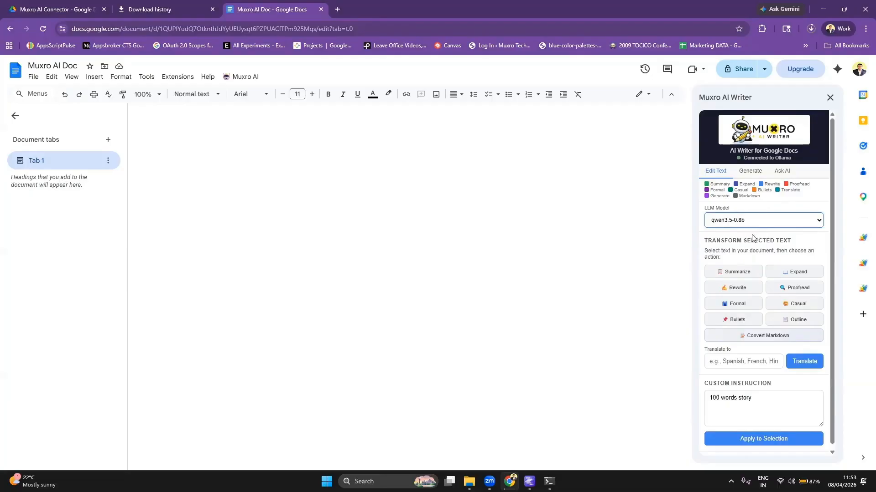
left_click(769, 440)
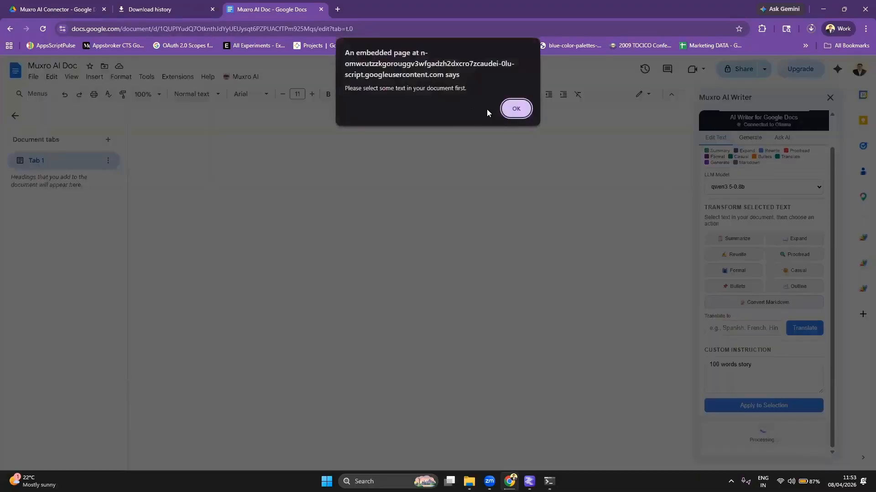
left_click(518, 111)
- Add the placeholder text "asdasd" to the document and try selecting it for the custom instruction
type("asdasd")
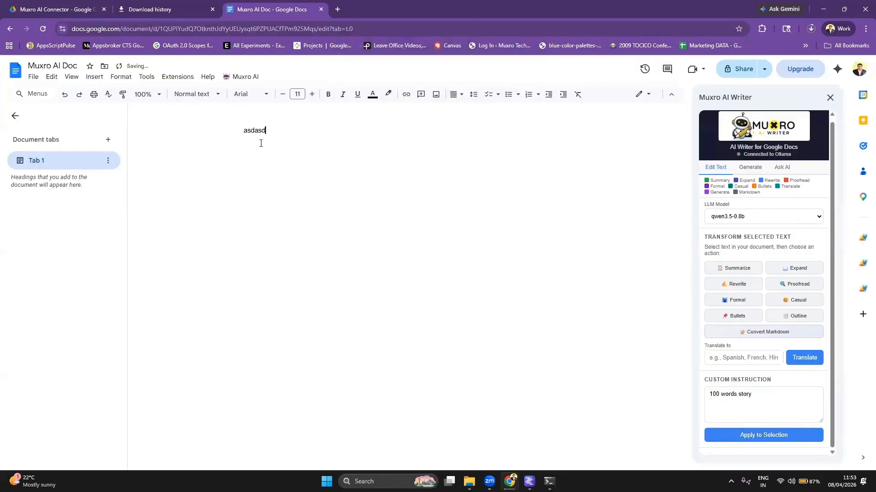
left_click_drag(255, 132, 264, 134)
double_click(248, 130)
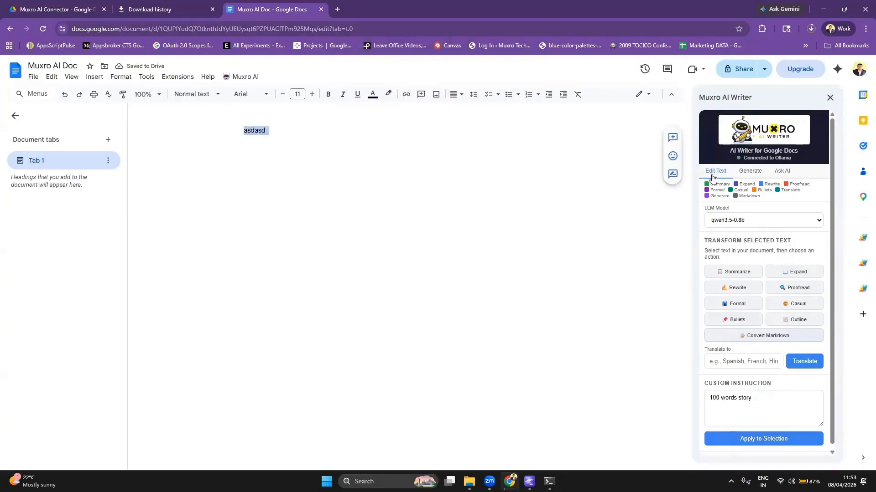
left_click(226, 132)
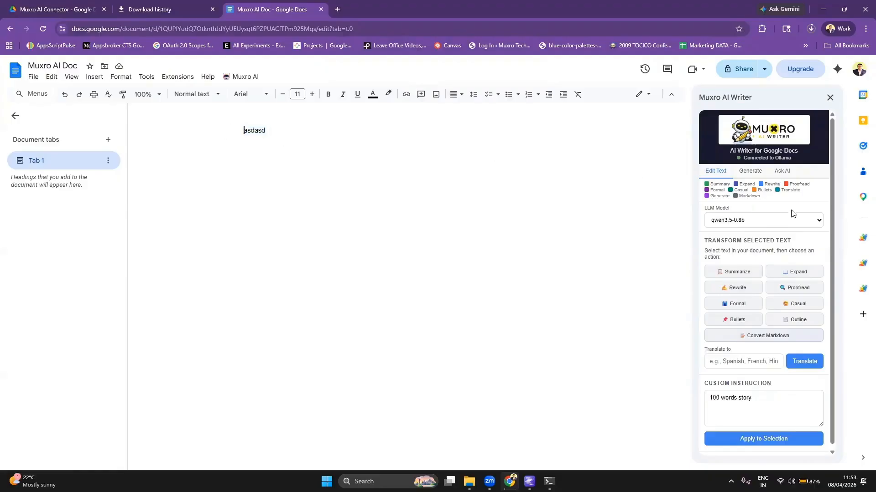
- Check which content types the Muxro AI Writer offers for generating content
left_click(750, 171)
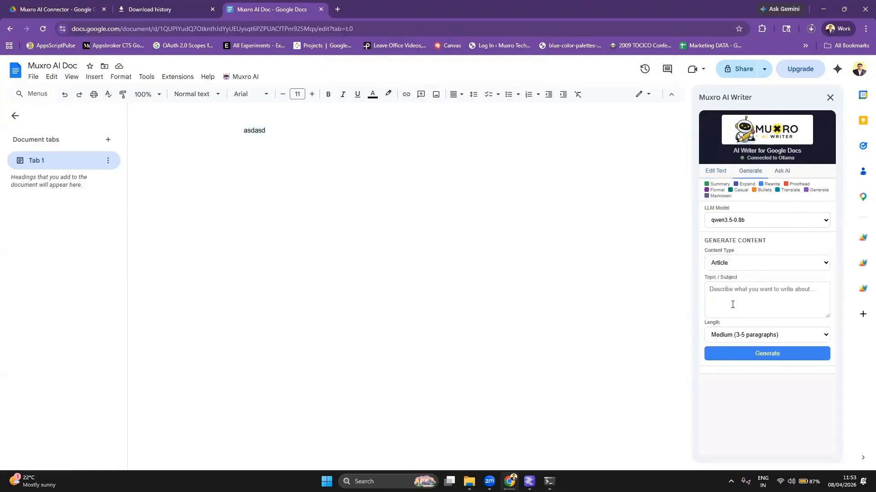
left_click(740, 264)
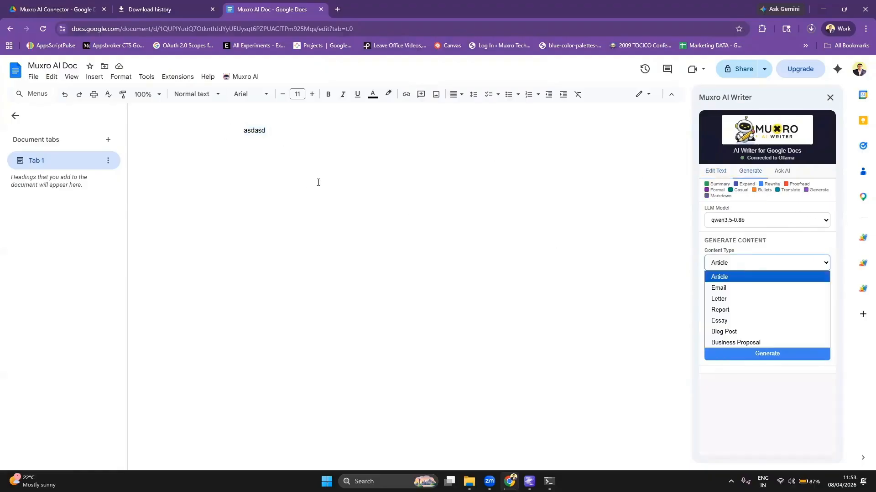
left_click(399, 197)
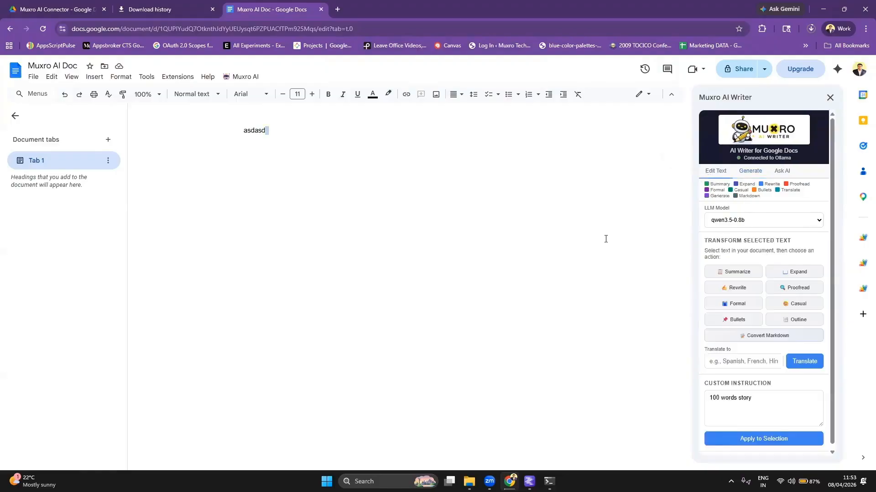
- Generate an Article on the topic "1000 words story" with the length set to Long (6+ paragraphs)
left_click(748, 172)
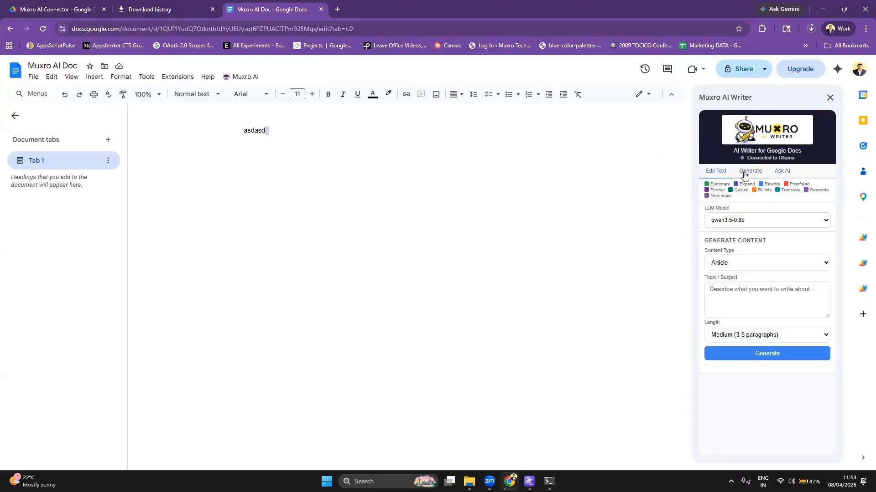
left_click(730, 264)
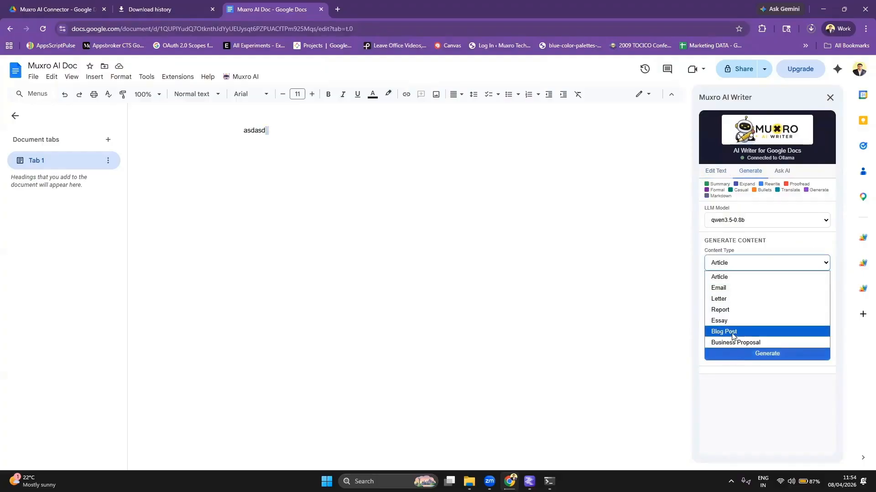
left_click(727, 277)
left_click(744, 304)
type("10")
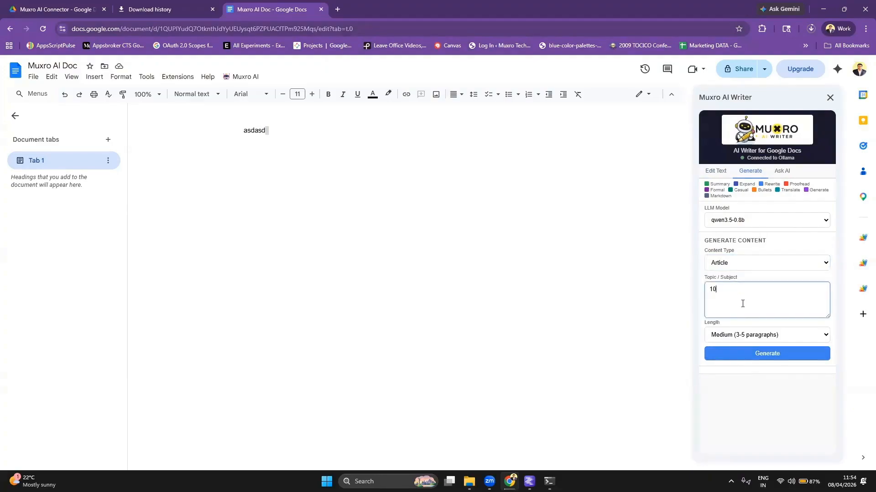
type("00 words story")
left_click(748, 335)
left_click(748, 371)
left_click(775, 354)
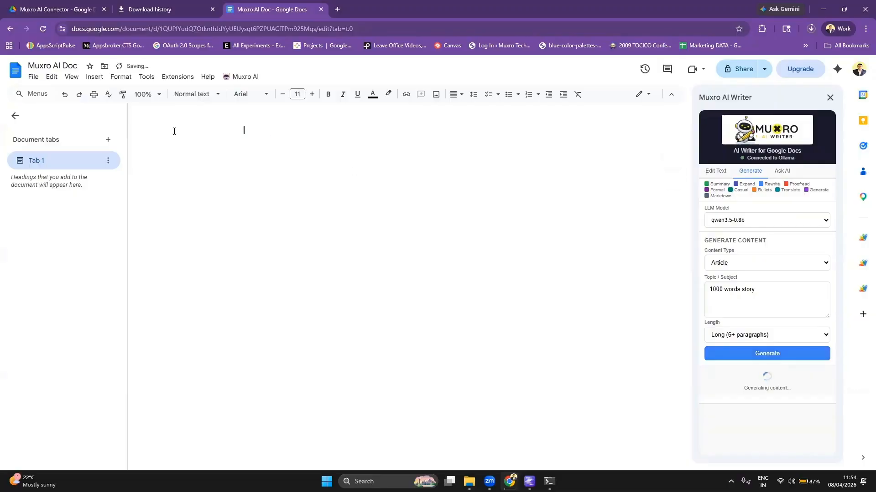
- Switch between LM Studio and Chrome to follow the generation's progress in the local server's status and developer logs
left_click(529, 481)
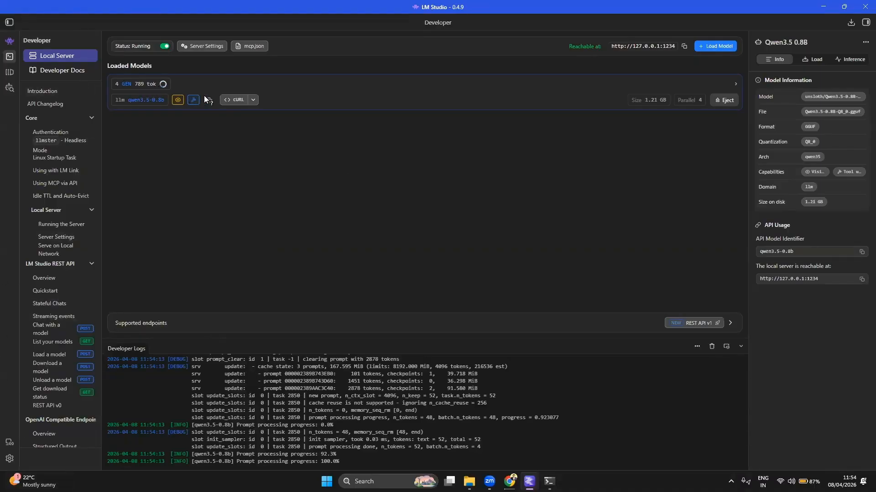
left_click(509, 482)
left_click(529, 481)
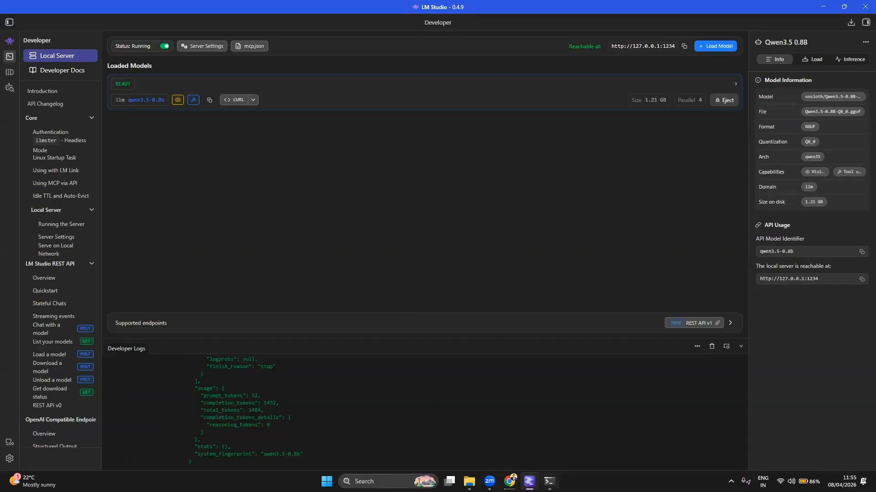
- Return to Google Docs, review the generated article in Muxro AI Writer and insert it into the document
key("alt+Tab")
scroll(735, 331, "down", 2)
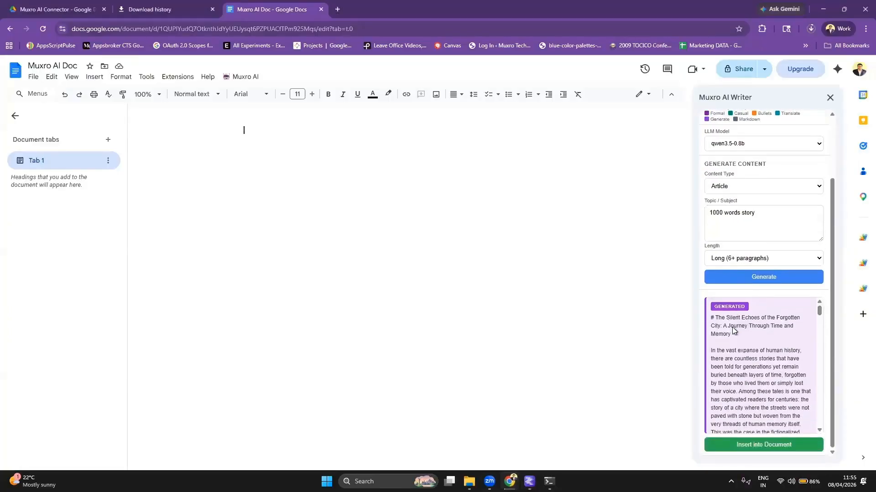
scroll(750, 351, "down", 5)
scroll(751, 351, "down", 5)
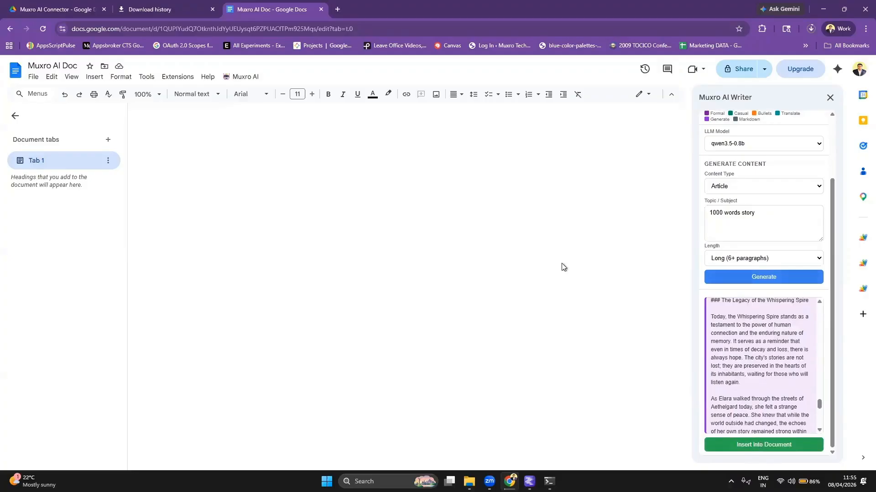
scroll(345, 270, "down", 14)
scroll(346, 270, "up", 7)
scroll(345, 271, "up", 7)
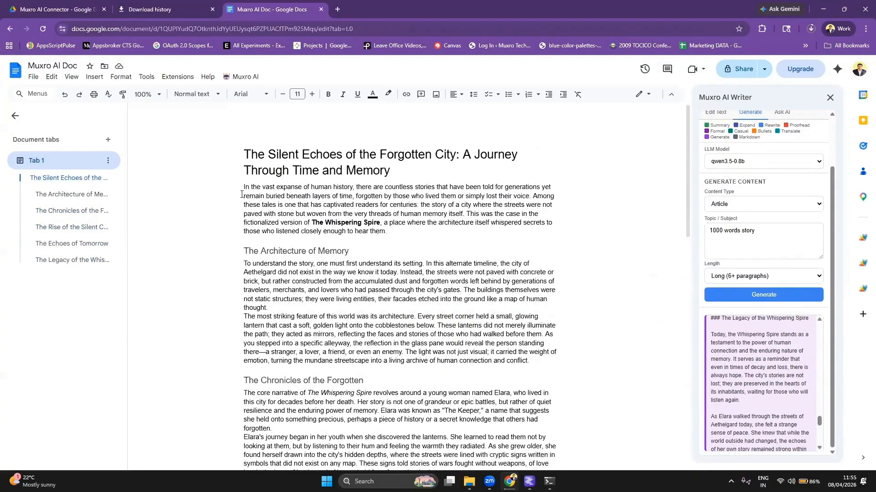
- Justify the text of the whole document
key("ctrl+a")
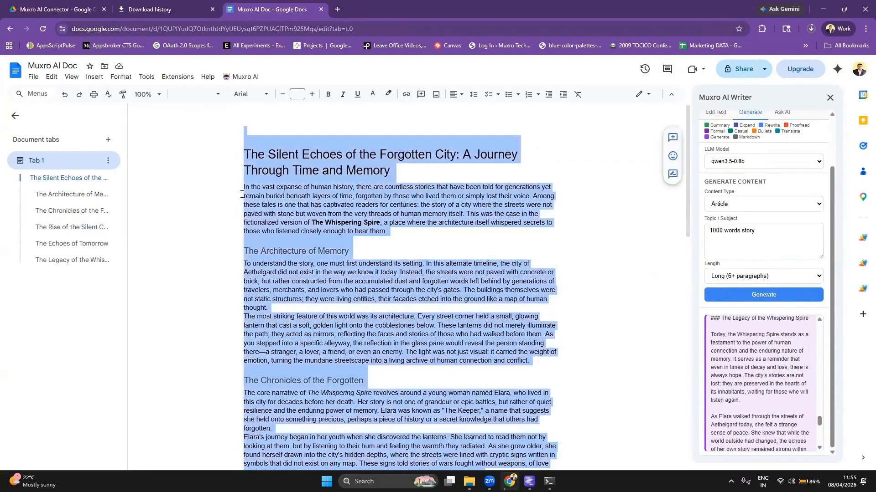
left_click(453, 95)
left_click(495, 111)
left_click(433, 253)
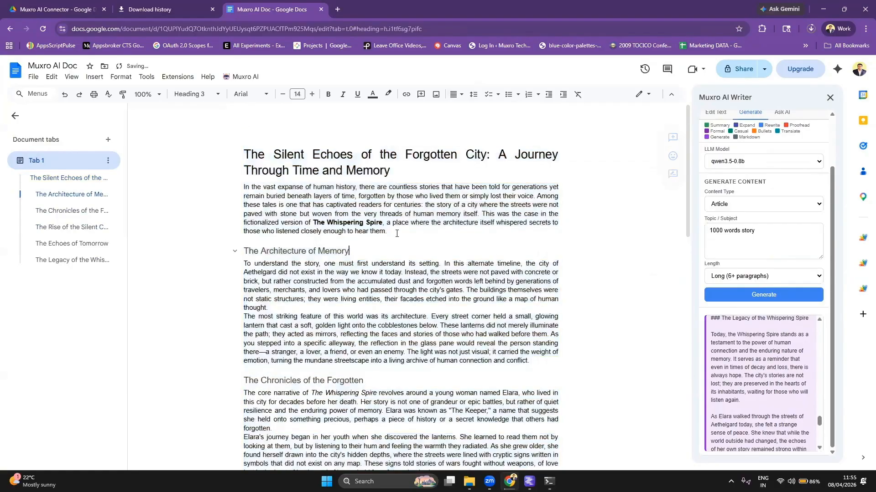
- Run the Muxro AI Writer Expand action on the section "The Legacy of the Whispering Spire"
scroll(432, 253, "down", 2)
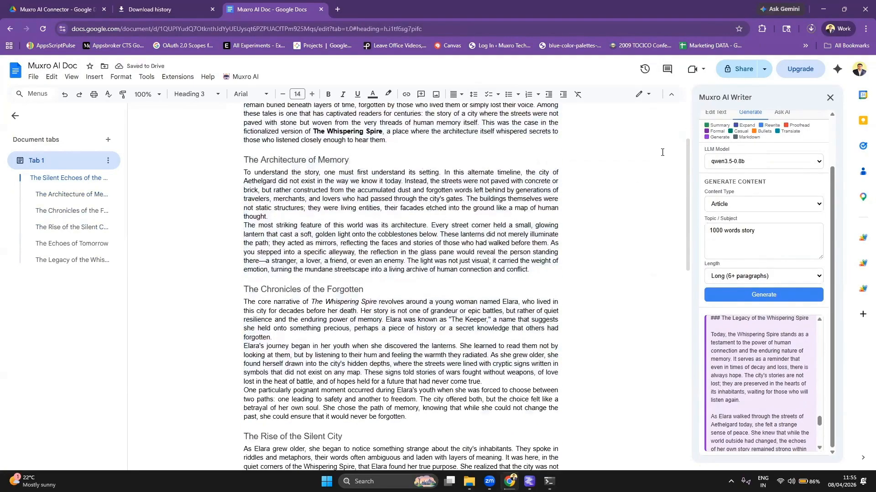
scroll(556, 286, "down", 15)
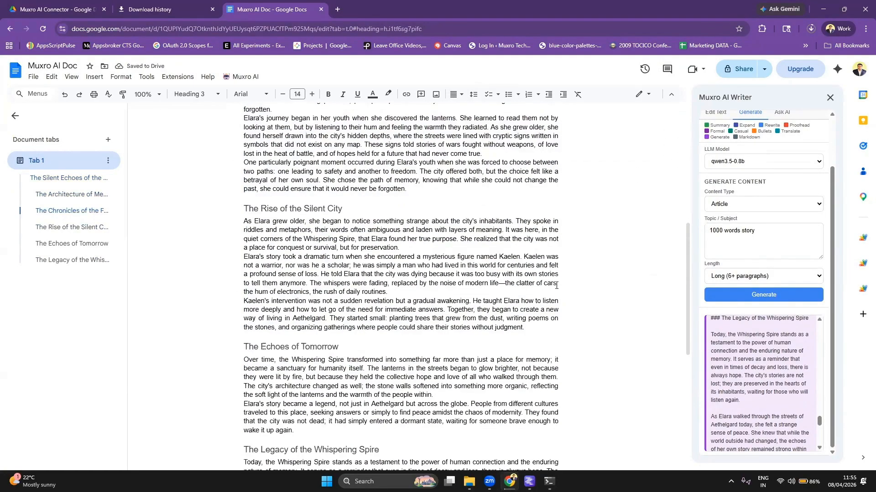
left_click_drag(345, 332, 225, 181)
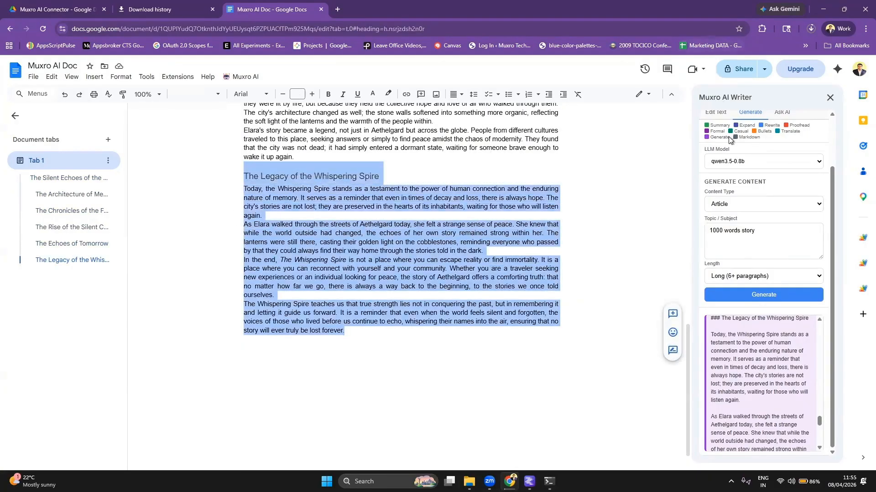
left_click(717, 114)
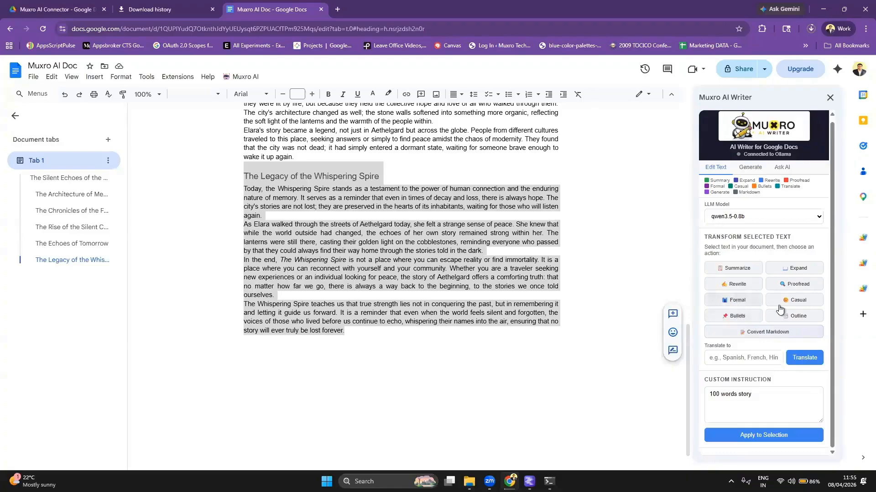
left_click(805, 274)
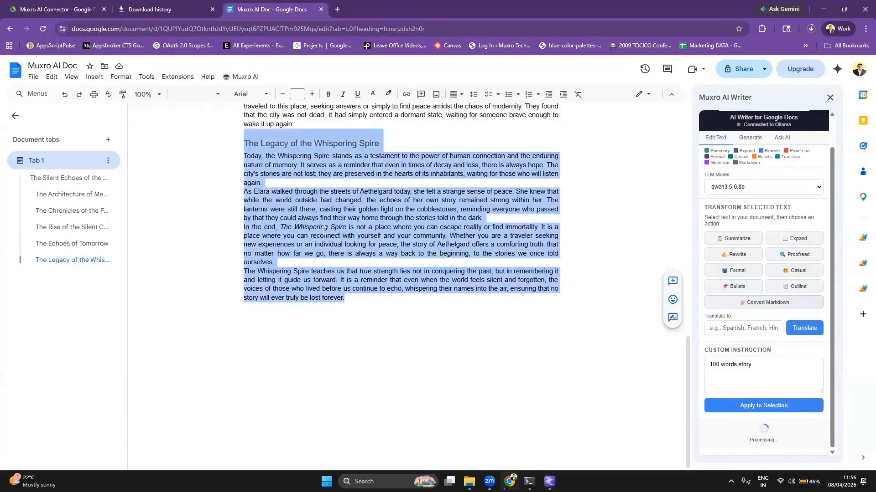
- Color the entire section "The Legacy of the Whispering Spire" red, including its heading
left_click(331, 244)
left_click_drag(346, 299, 228, 144)
left_click(373, 96)
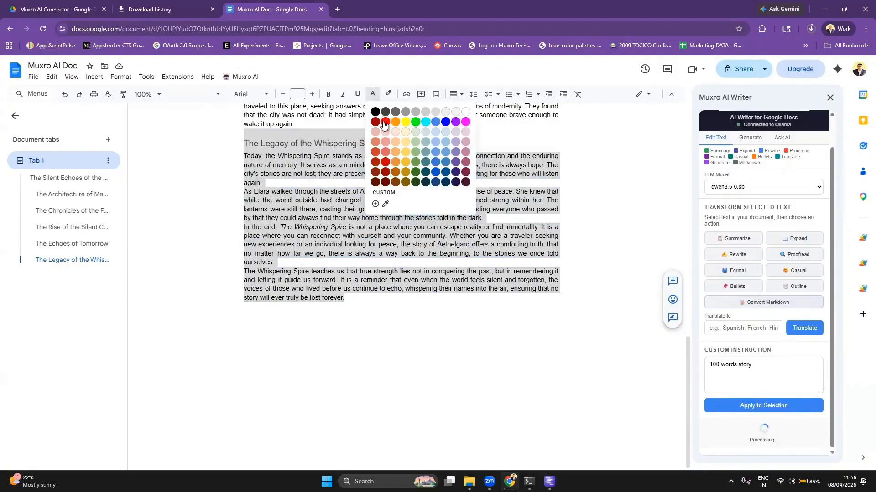
left_click(385, 122)
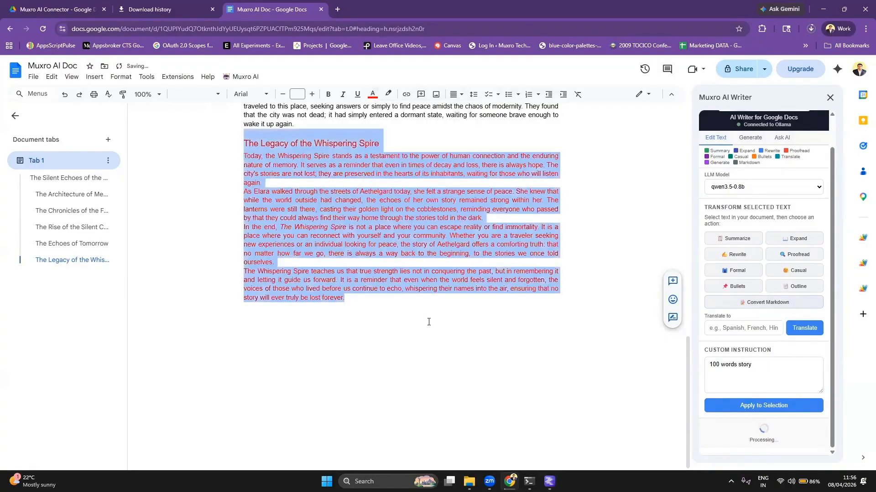
left_click(422, 315)
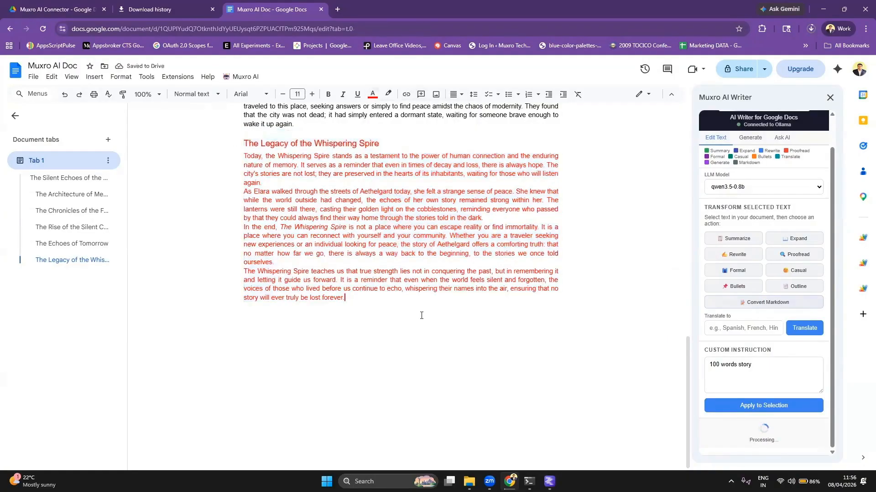
- Select the red section, check the request in LM Studio and replace the section with the formatted expanded version
left_click_drag(352, 297, 243, 141)
key("alt+Tab")
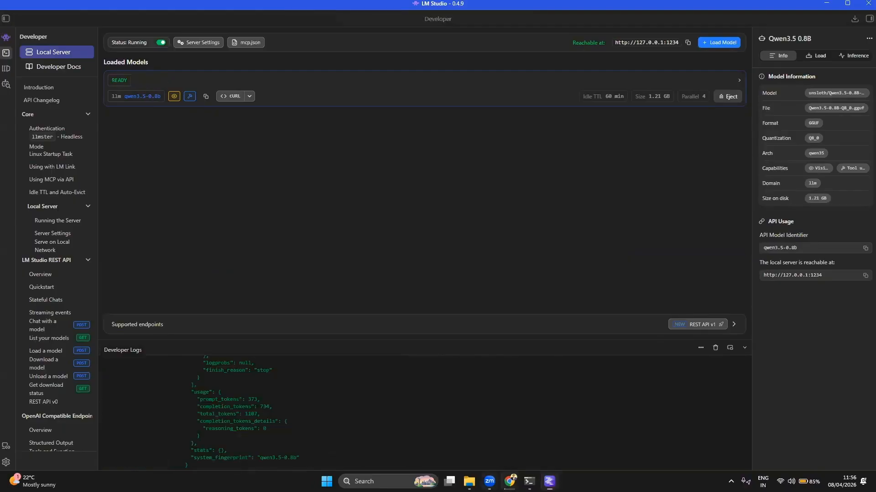
left_click(510, 481)
scroll(757, 389, "down", 3)
scroll(757, 389, "down", 8)
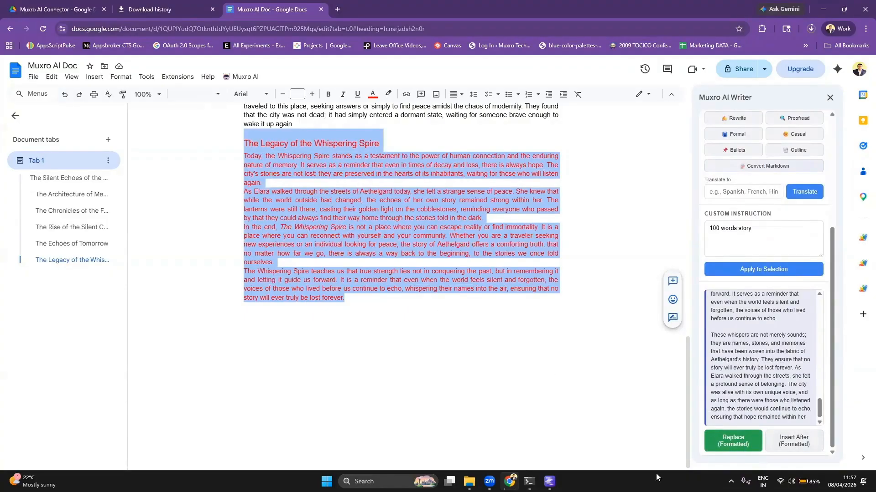
left_click(732, 448)
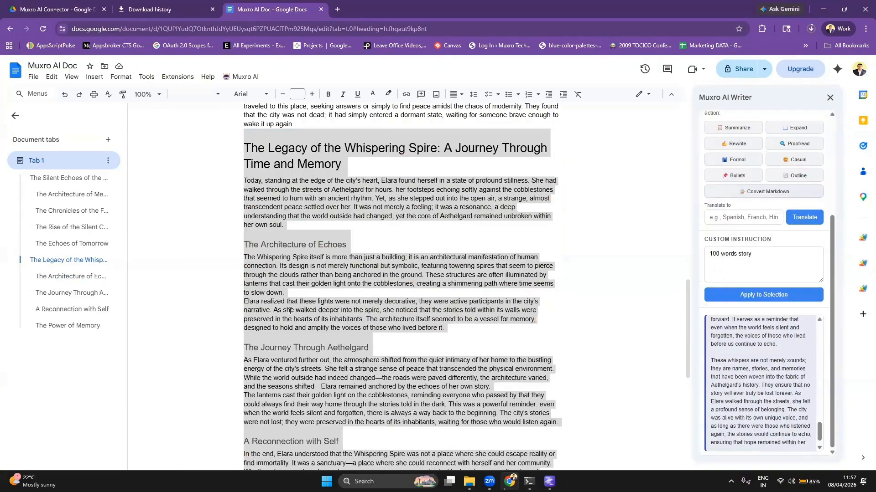
- Delete the leftover red paragraph at the end of the document
scroll(301, 304, "up", 3)
scroll(339, 288, "down", 10)
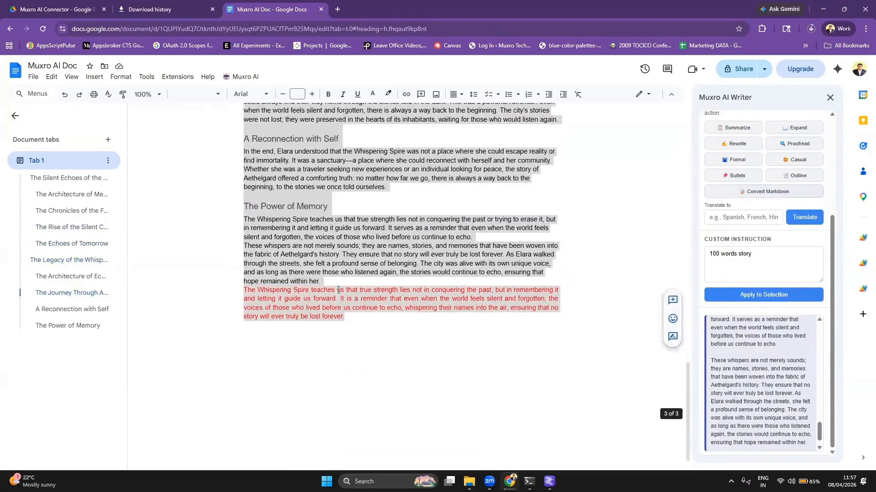
left_click(372, 318)
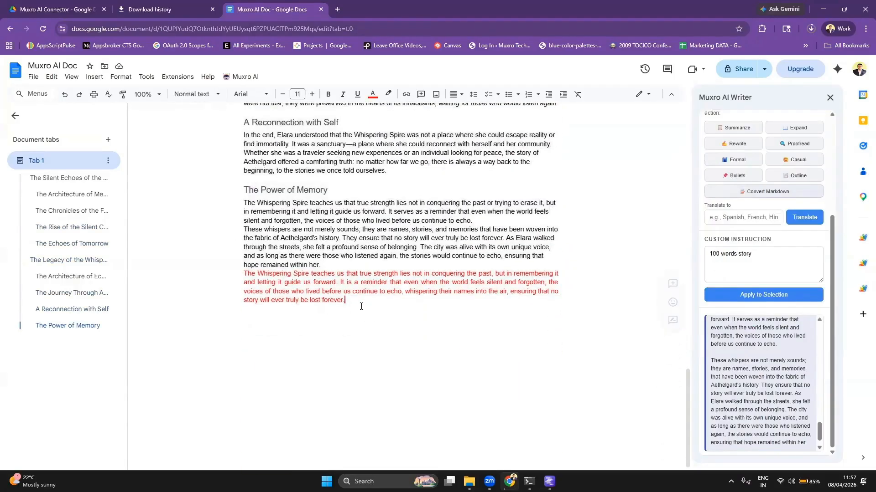
left_click_drag(345, 303, 244, 278)
scroll(273, 297, "up", 7)
scroll(272, 296, "down", 5)
key("BackSpace")
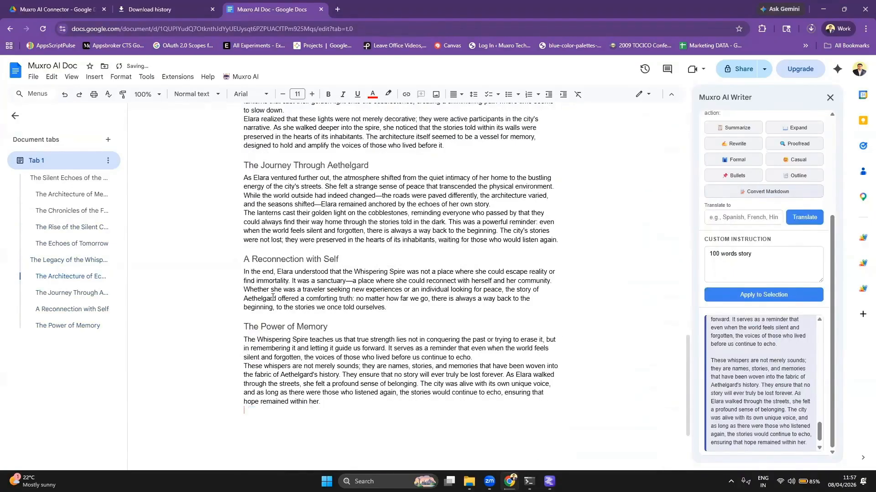
- Justify the expanded text from the heading "The Legacy of the Whispering Spire: A Journey Through Time and Memory" to the end
left_click_drag(341, 442, 277, 119)
scroll(262, 274, "up", 7)
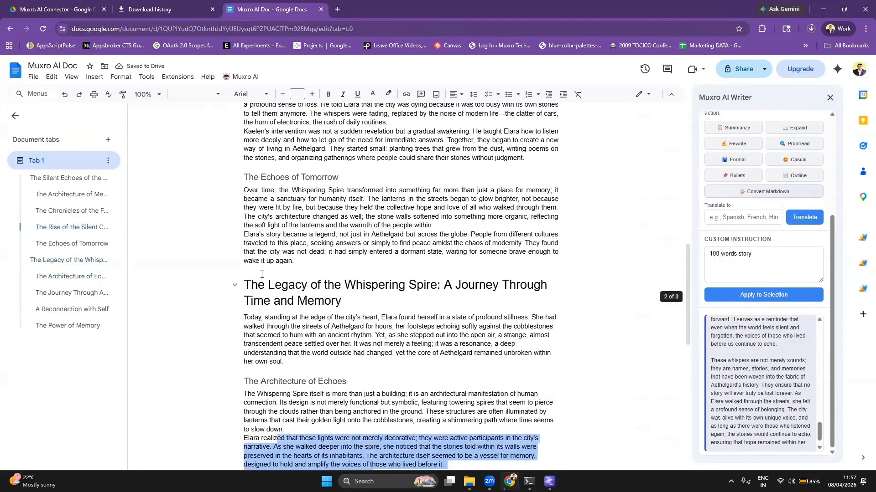
left_click(245, 288, "shift")
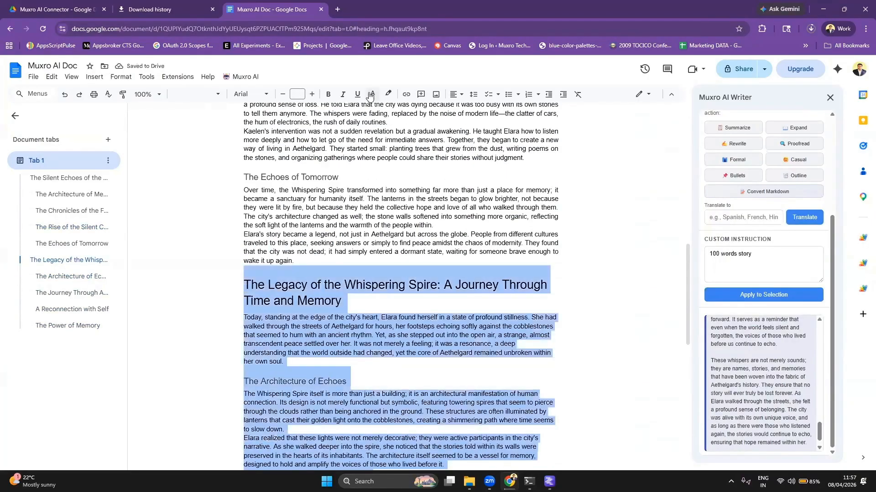
left_click(457, 95)
left_click(495, 111)
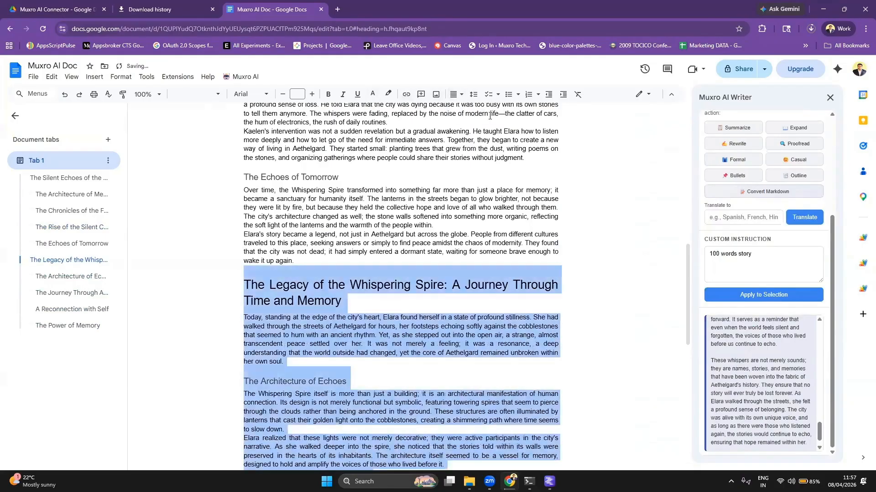
left_click(391, 287)
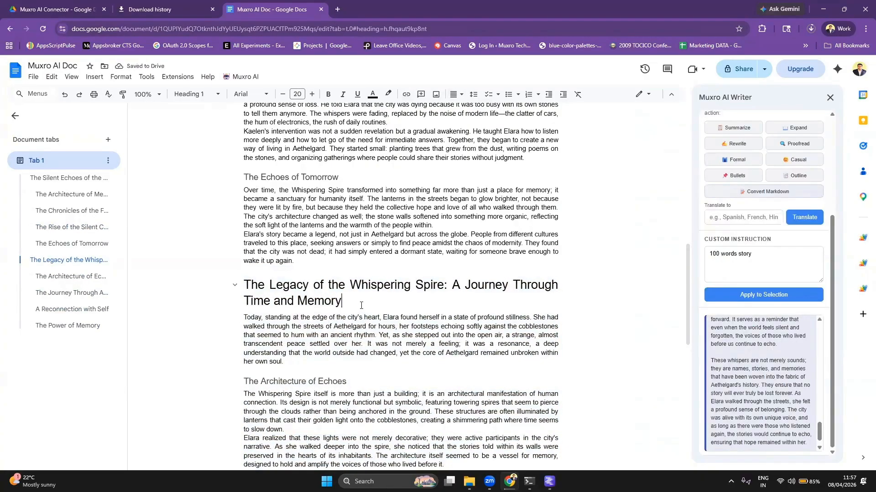
- Clear all content from the document
key("ctrl+a")
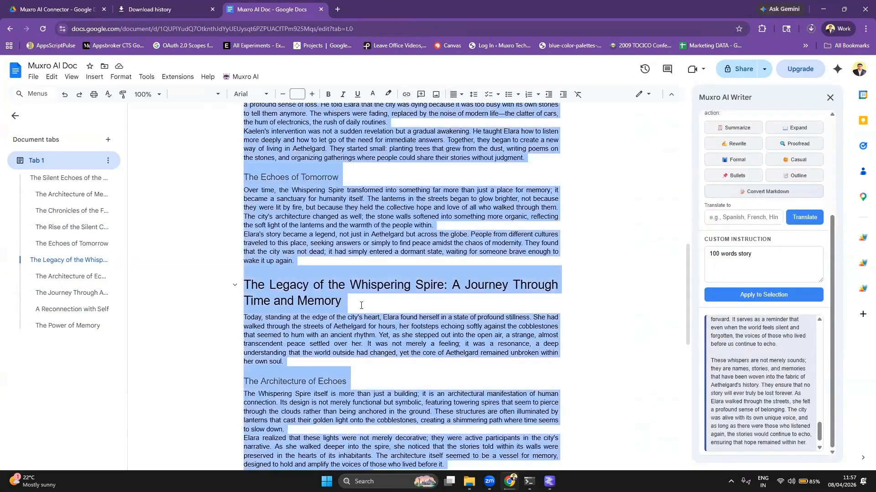
key("BackSpace")
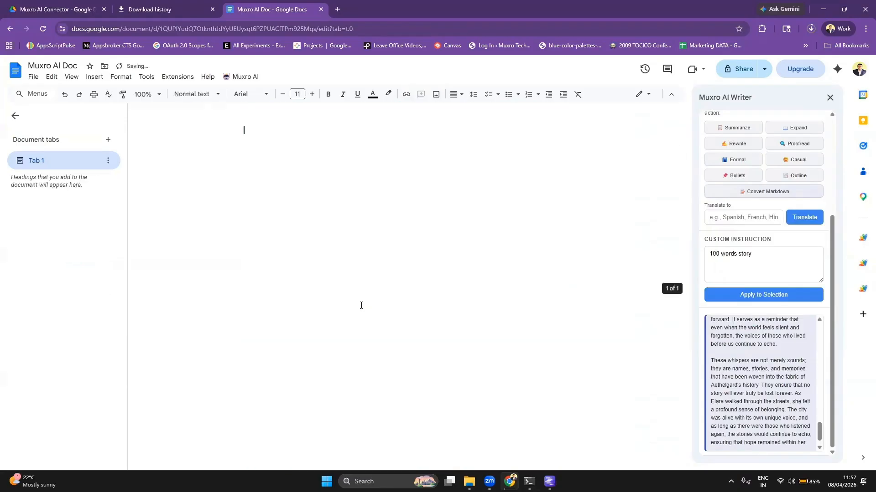
scroll(764, 398, "up", 10)
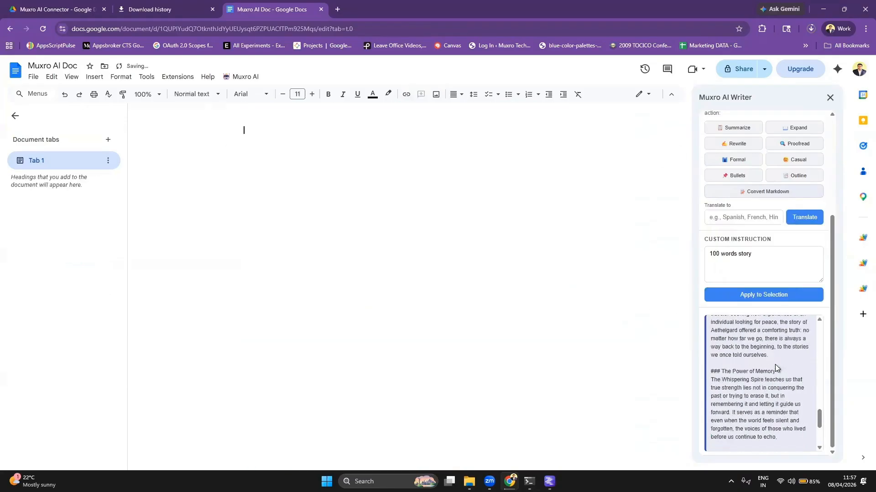
- Open chatgpt.com in its own window side by side with the Google Docs window and collapse the document tabs sidebar
left_click(337, 9)
type("chatgpt.com")
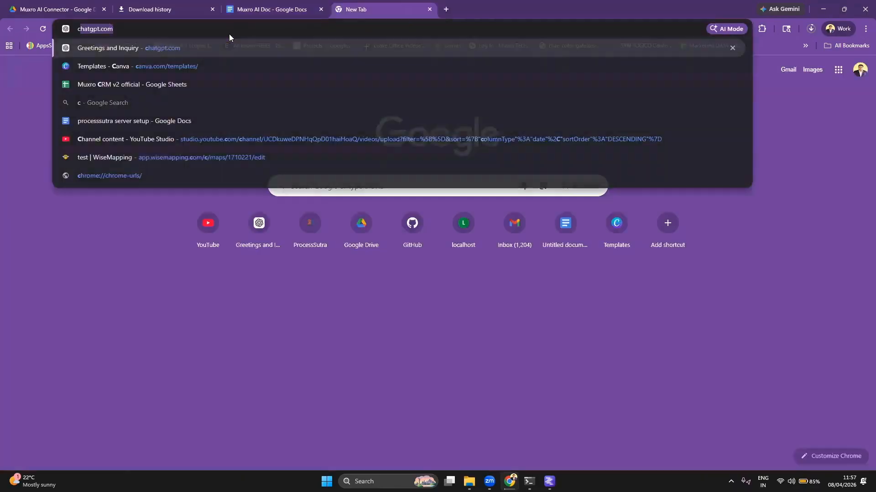
key("Return")
left_click_drag(362, 6, 630, 127)
mouse_move(639, 126)
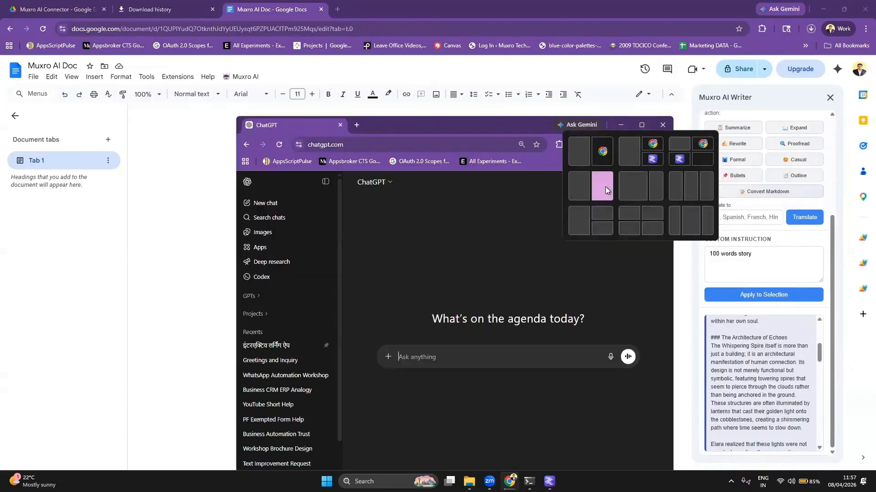
left_click(606, 187)
left_click(87, 106)
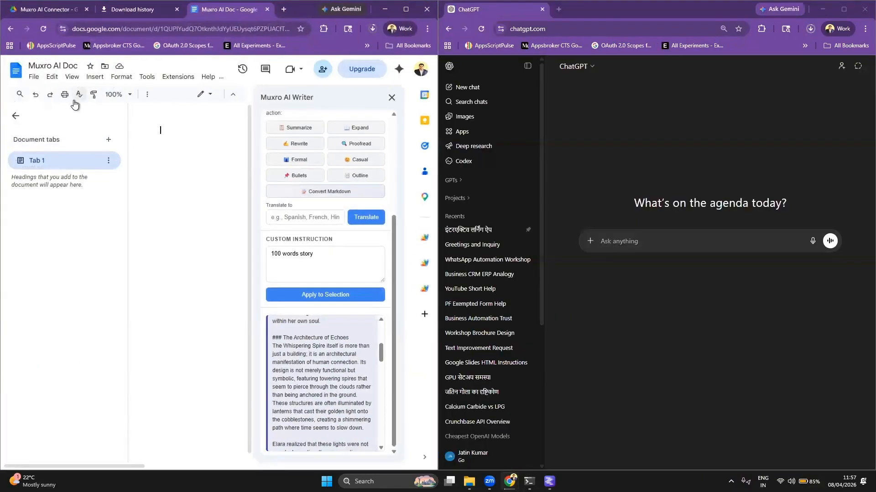
left_click(15, 117)
- Set the content type to Business Proposal and the topic to "create a business purposal for 1km road side railing installation. need all with govt related format"
left_click(313, 172)
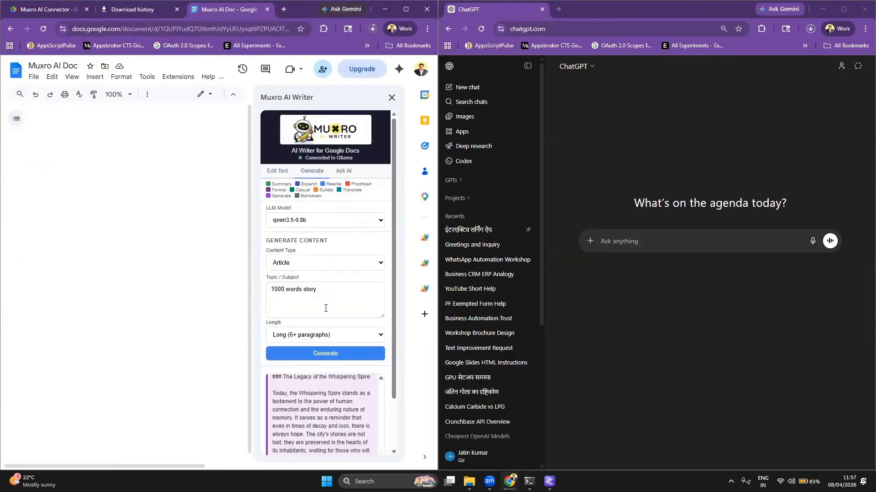
left_click_drag(328, 297, 256, 275)
left_click(296, 267)
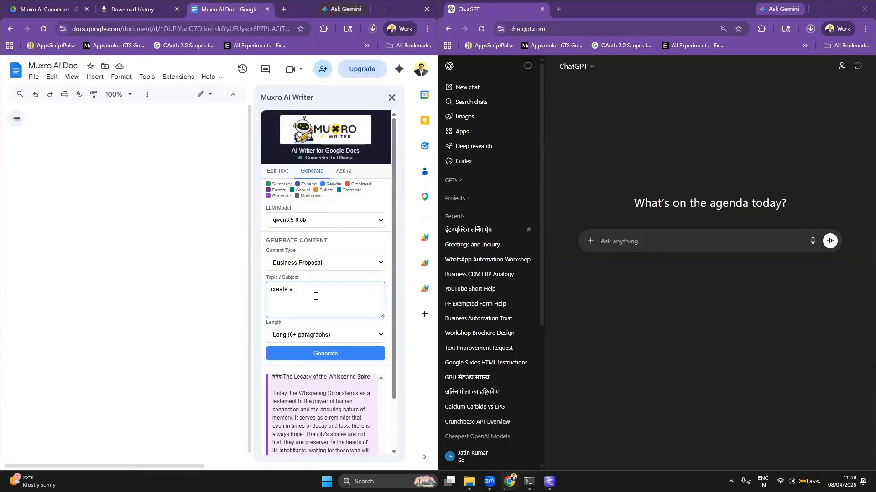
type("business purposal fro")
key("BackSpace")
type("or 1km road side railing installation. need all")
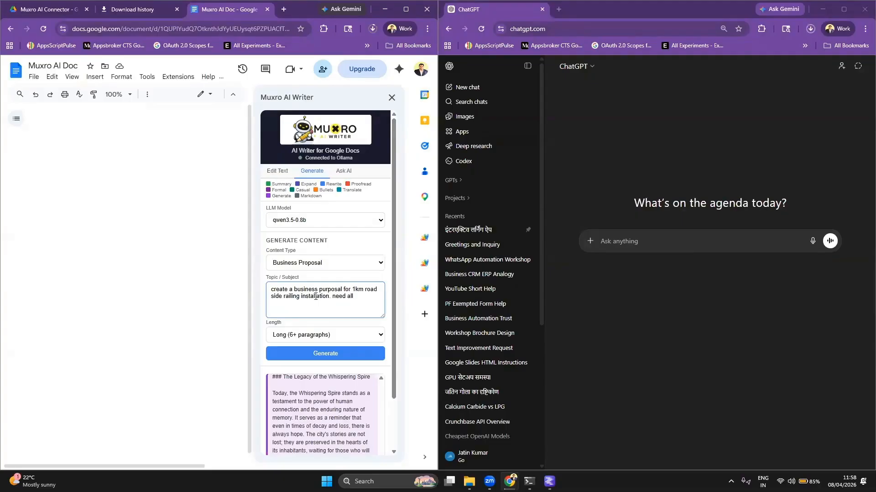
type(" dowith govt")
type(" related form")
type("et")
key("BackSpace")
key("BackSpace")
type("at")
- Copy the proposal topic into ChatGPT's message field and collapse the ChatGPT sidebar
key("ctrl+a")
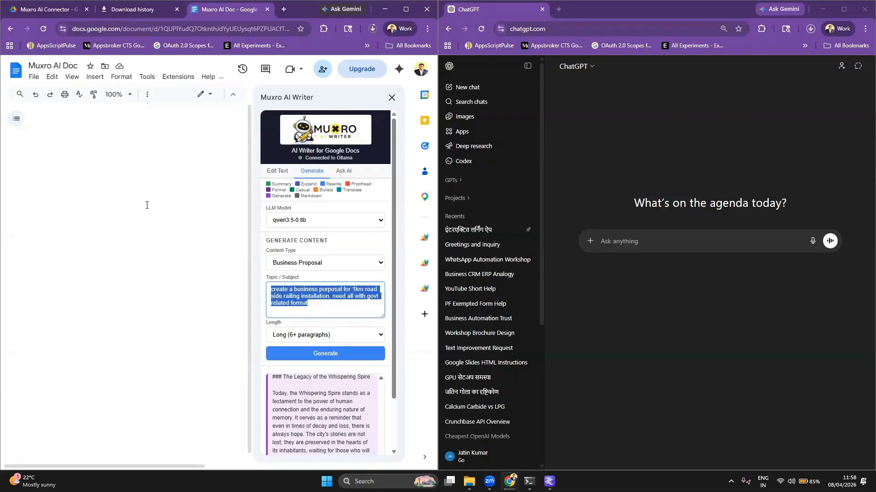
left_click(147, 205)
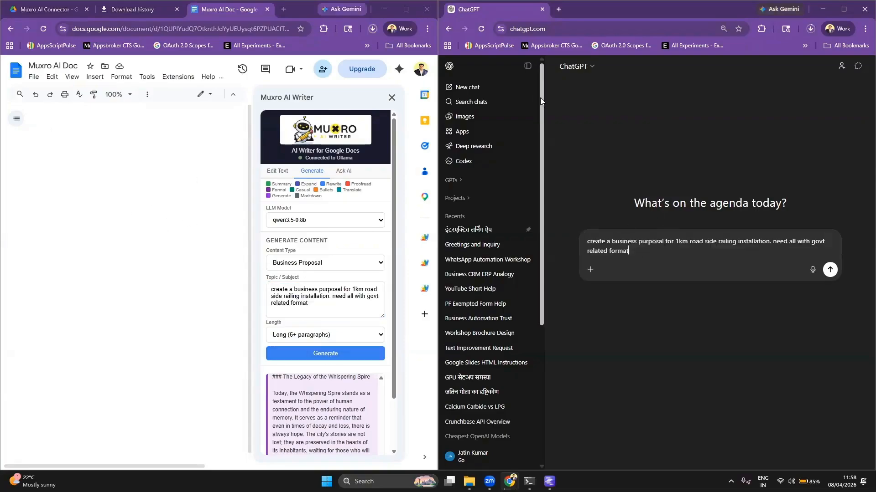
left_click(528, 66)
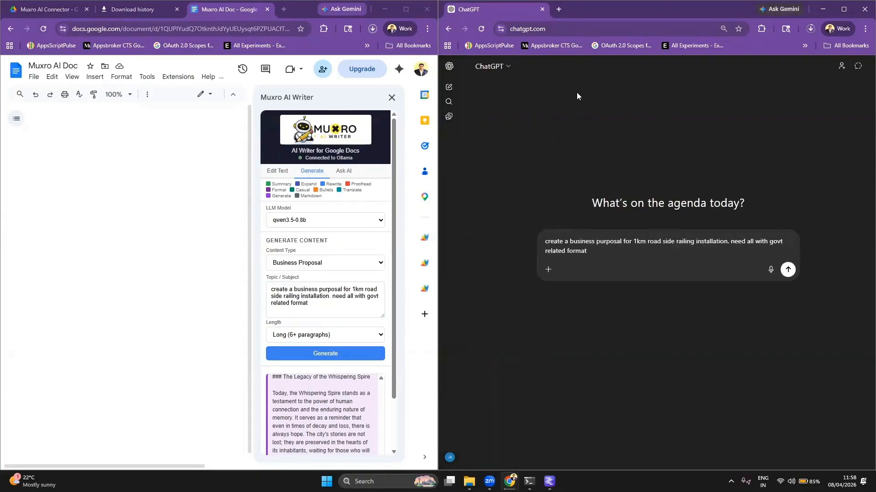
- Open gemini.google.com in its own narrow window and arrange it side by side with the Google Docs and ChatGPT windows
left_click(556, 9)
key("Return")
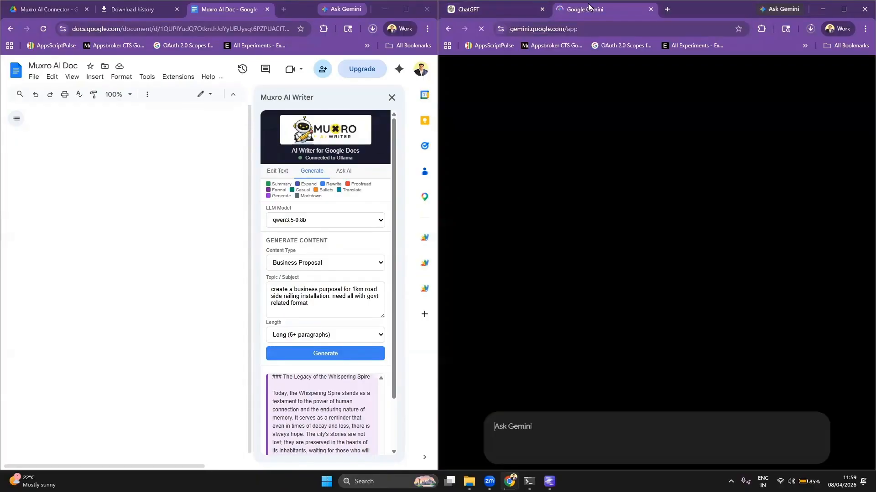
left_click_drag(590, 9, 858, 119)
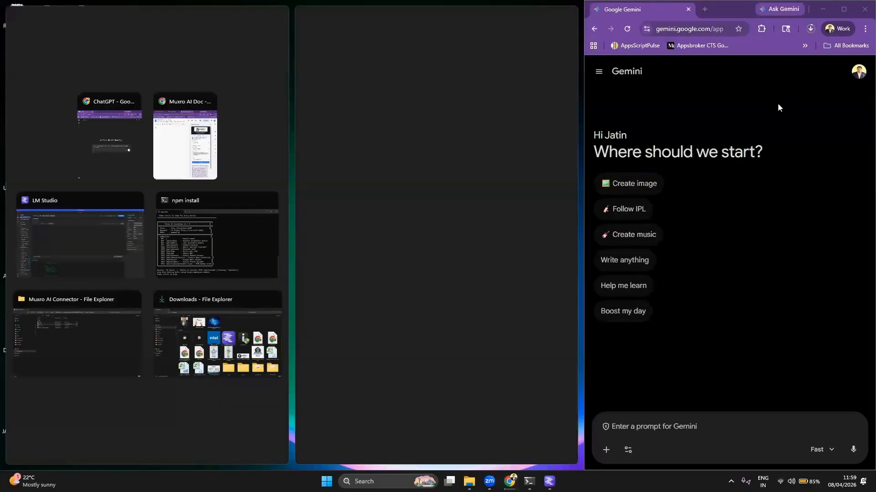
left_click(117, 141)
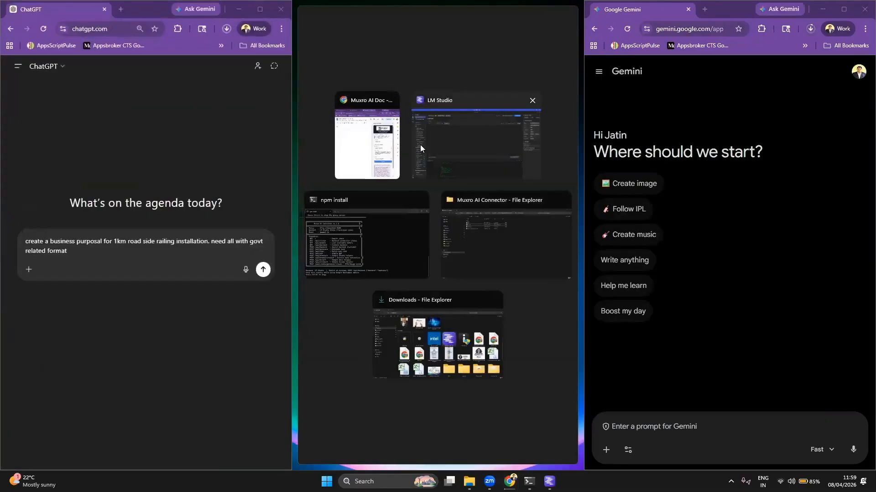
left_click(457, 141)
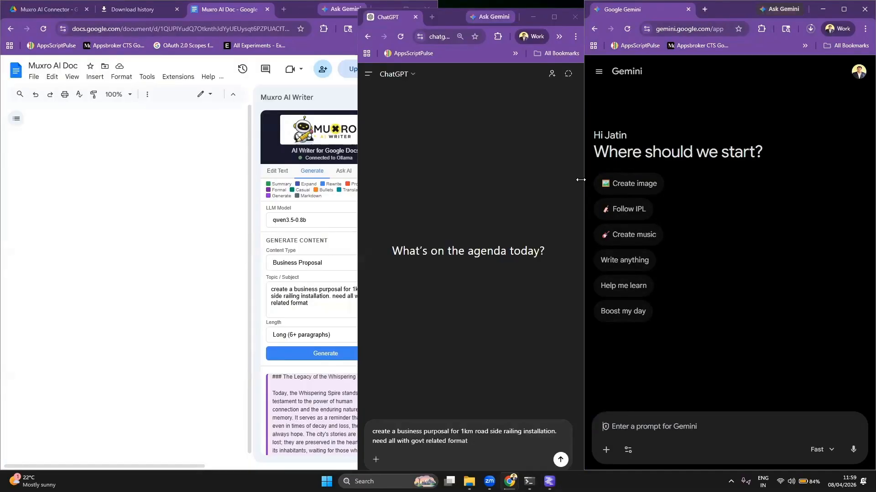
left_click_drag(580, 180, 646, 179)
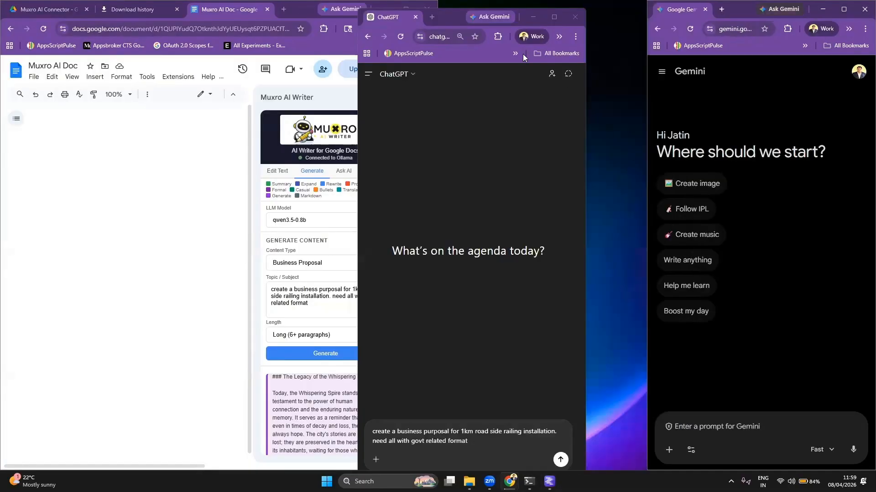
left_click(450, 18)
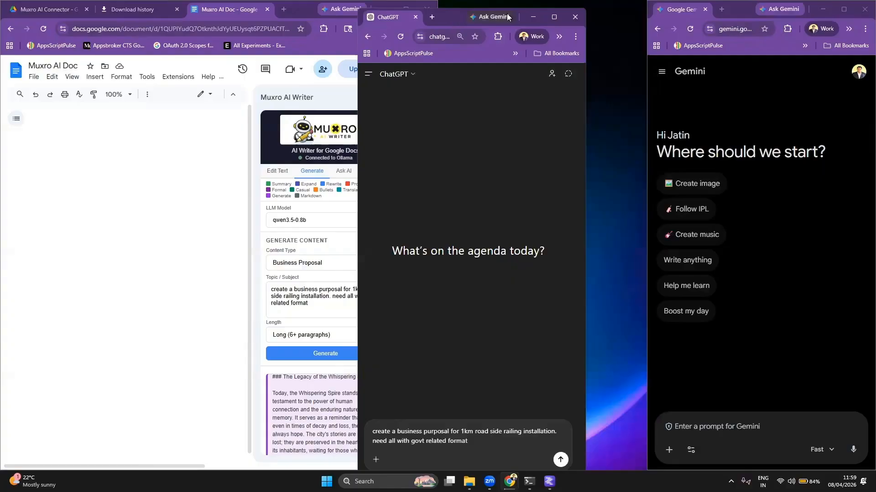
left_click_drag(450, 18, 509, 14)
- Enter "create a business purposal for 1km road side railing installation. need all with govt related format" in Gemini and submit the request in Muxro AI Writer, ChatGPT and Gemini
left_click(714, 427)
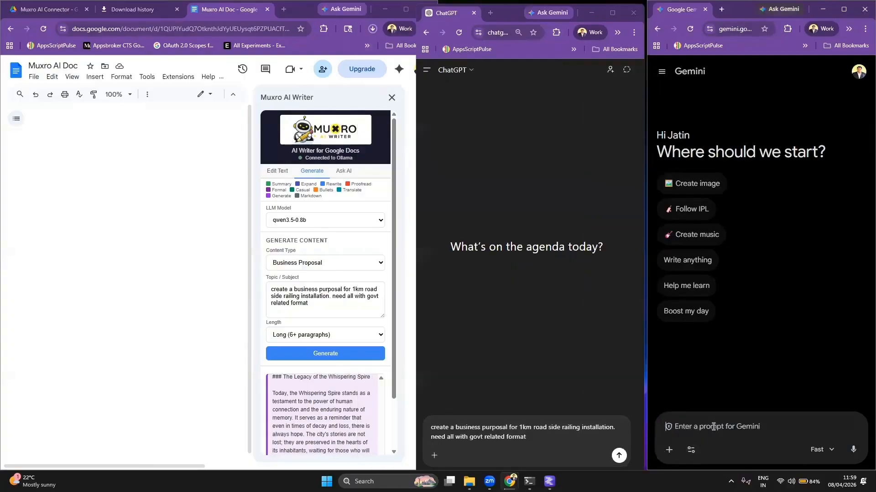
type("create a business purposal for 1km road side railing installation. need all with govt related format")
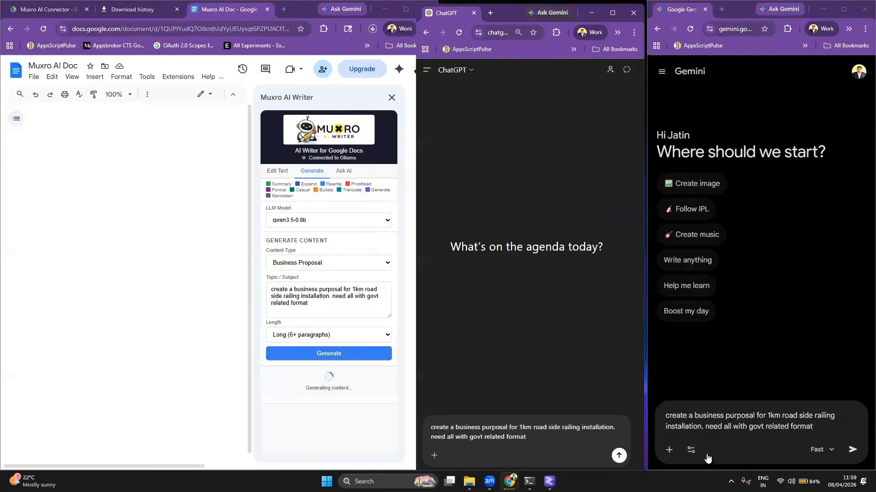
left_click(854, 448)
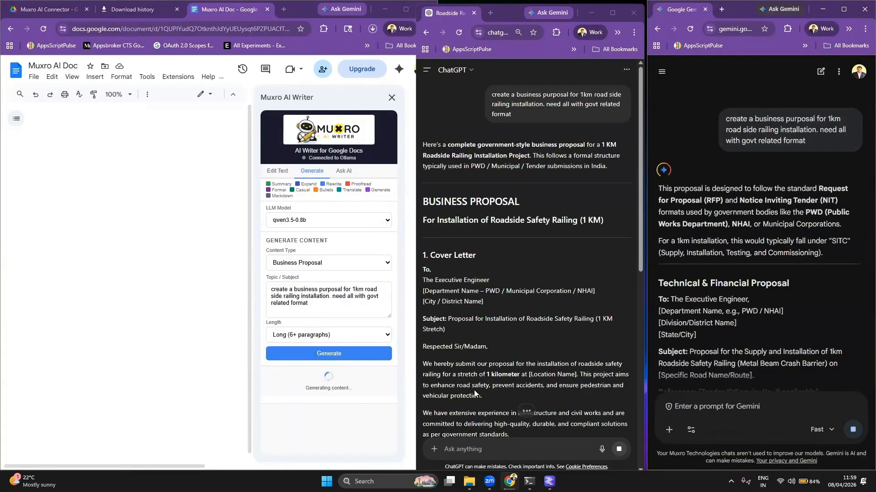
- Look through the ChatGPT and Gemini proposals and check the model's generation progress in LM Studio
scroll(735, 338, "down", 15)
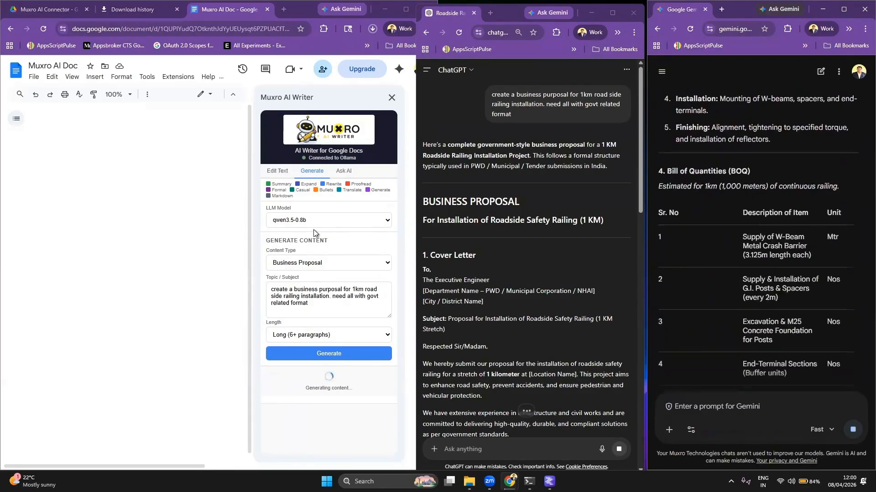
scroll(506, 312, "down", 20)
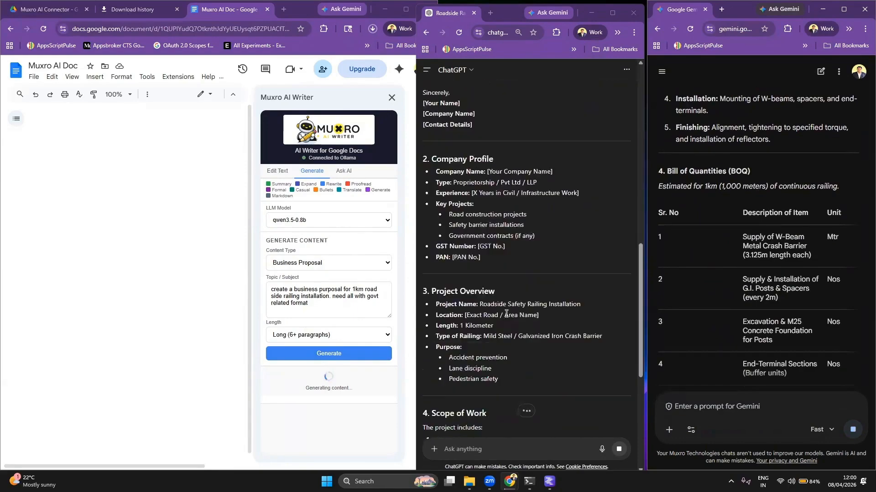
scroll(504, 322, "down", 2)
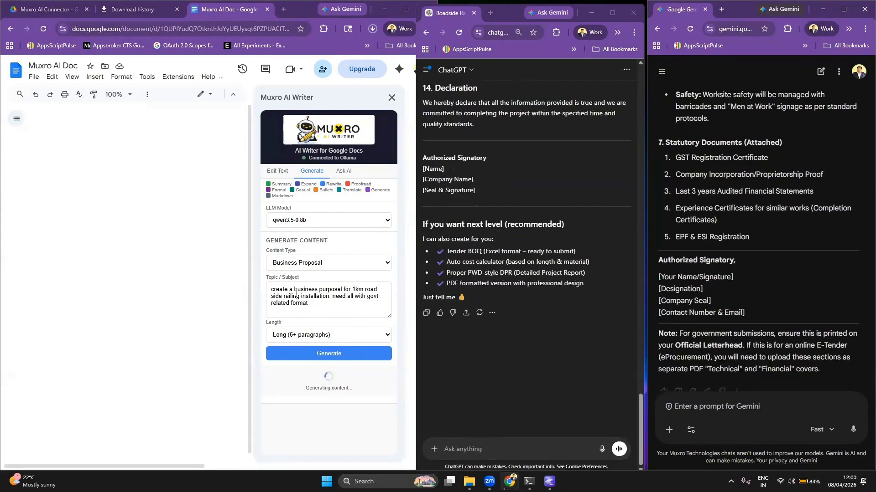
key("alt+Tab")
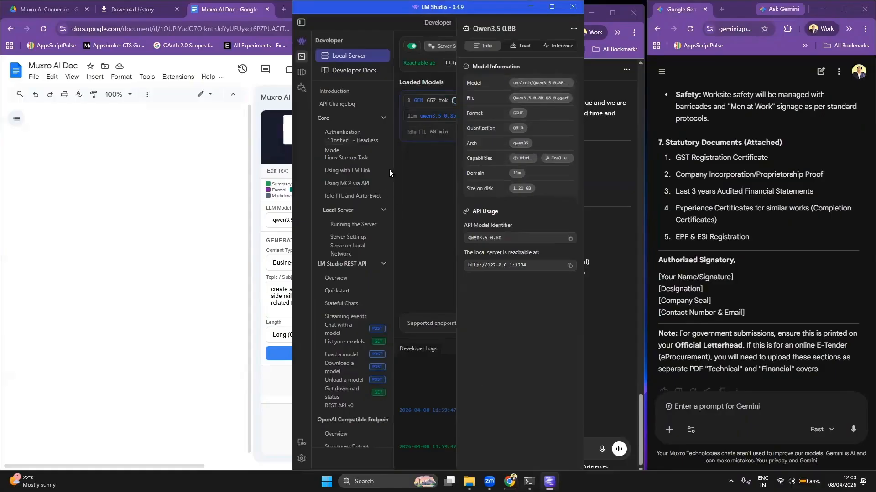
left_click(549, 481)
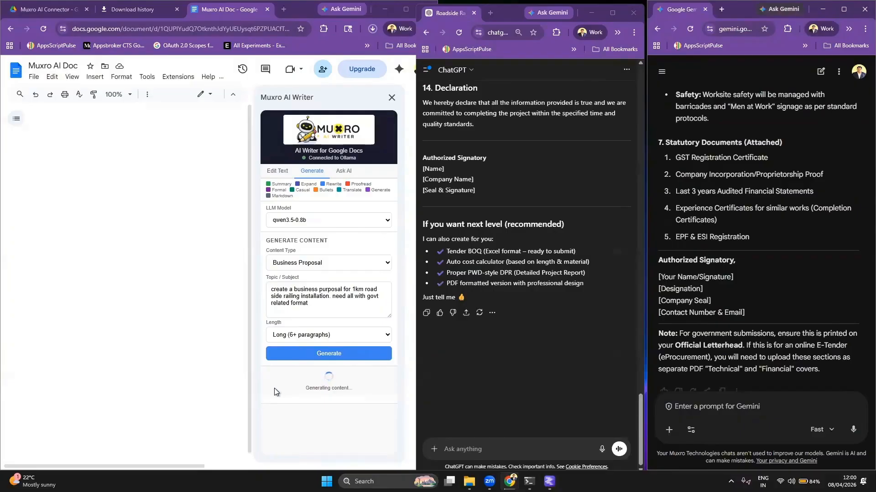
- Copy Gemini's proposal from the "Technical & Financial Proposal" heading through the authorized signatory details
scroll(775, 258, "up", 20)
scroll(775, 258, "down", 2)
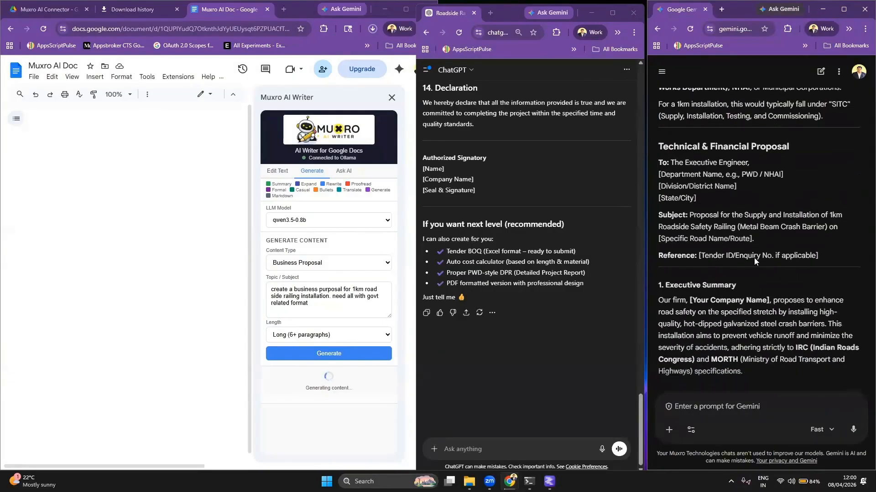
left_click_drag(655, 144, 756, 295)
scroll(780, 297, "down", 15)
scroll(779, 297, "down", 6)
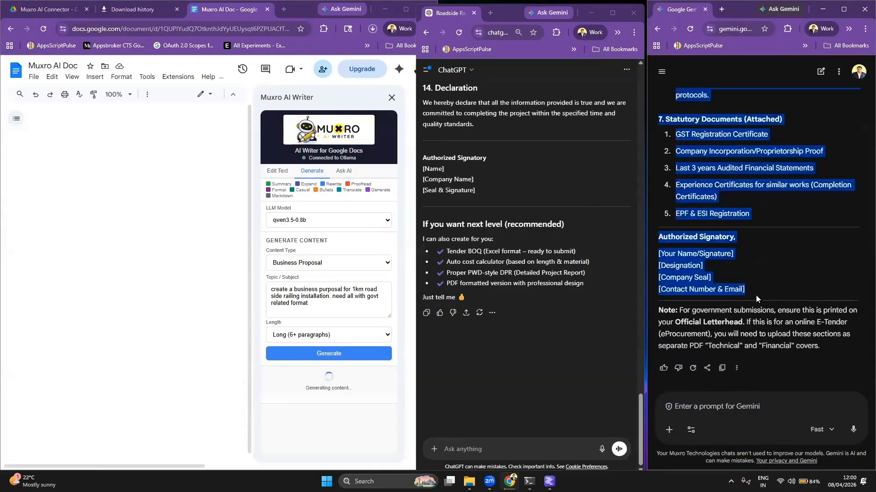
- Create a new Google Doc via doc.new in the Gemini window, collapse its document tabs sidebar and paste the Gemini proposal as plain text
left_click(721, 10)
type("doc.new")
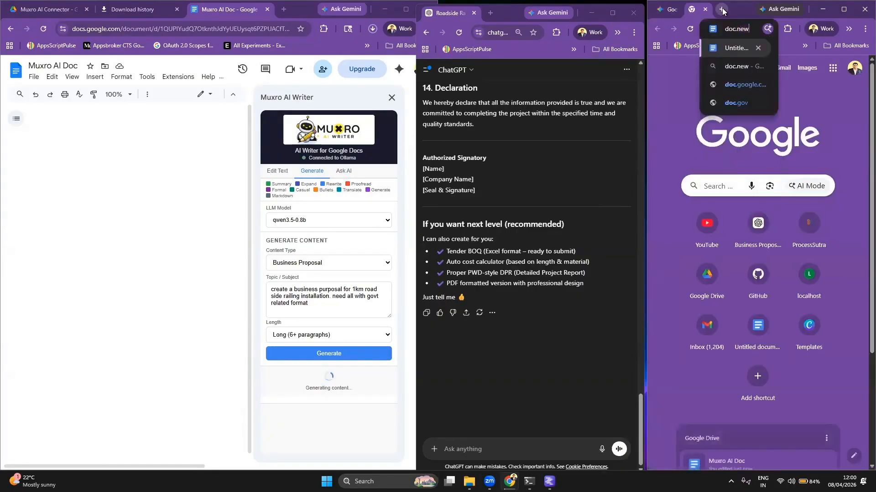
key("Return")
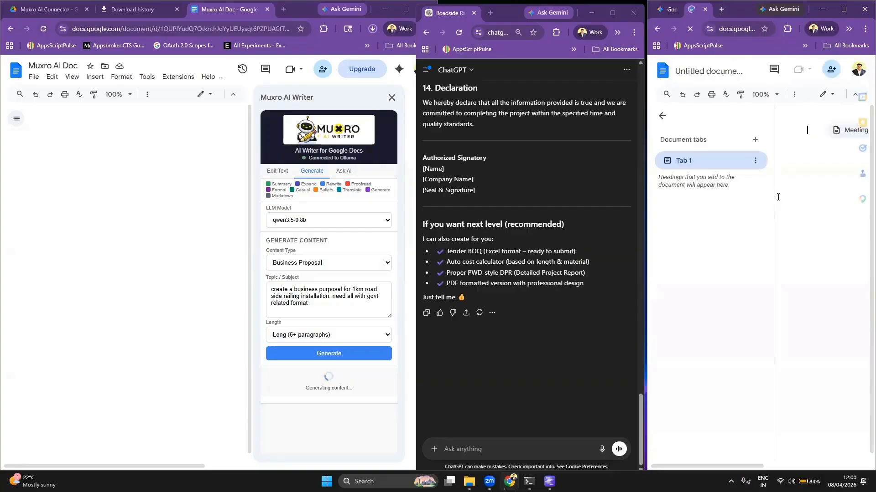
left_click(668, 122)
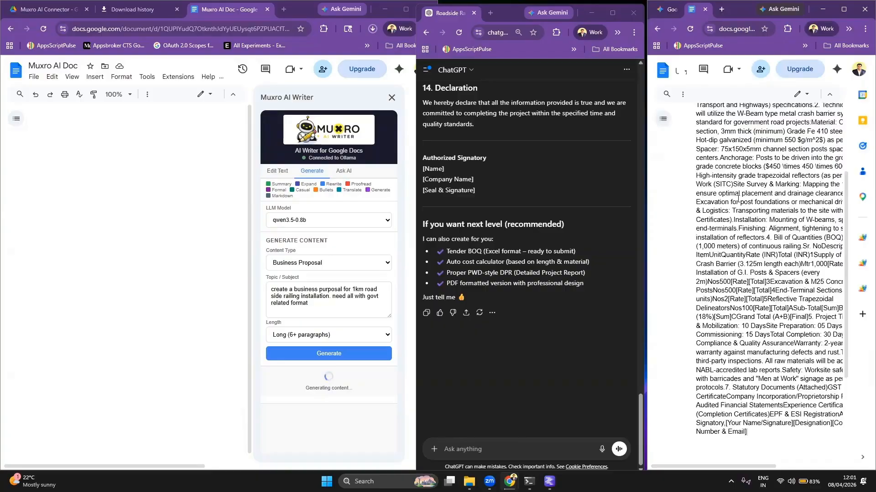
- Clear the unformatted text from the new document and paste the Gemini proposal with its formatting
key("ctrl+a")
key("BackSpace")
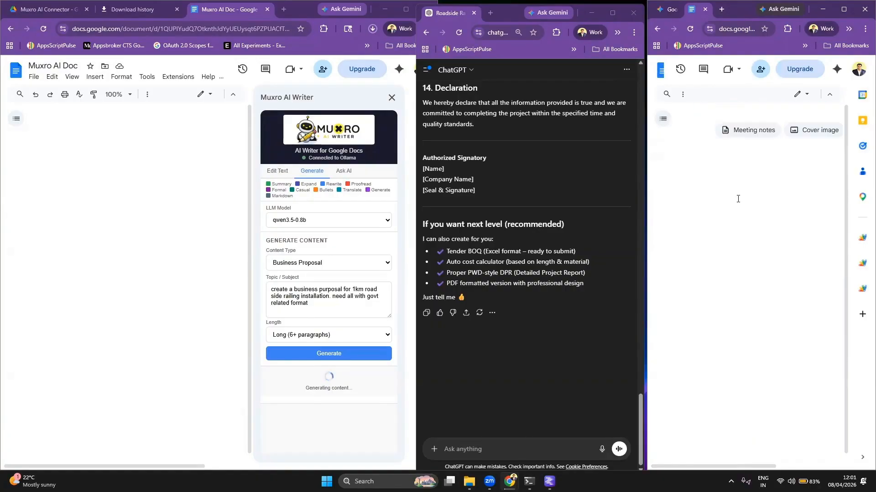
key("ctrl+v")
scroll(753, 220, "up", 20)
left_click(764, 219)
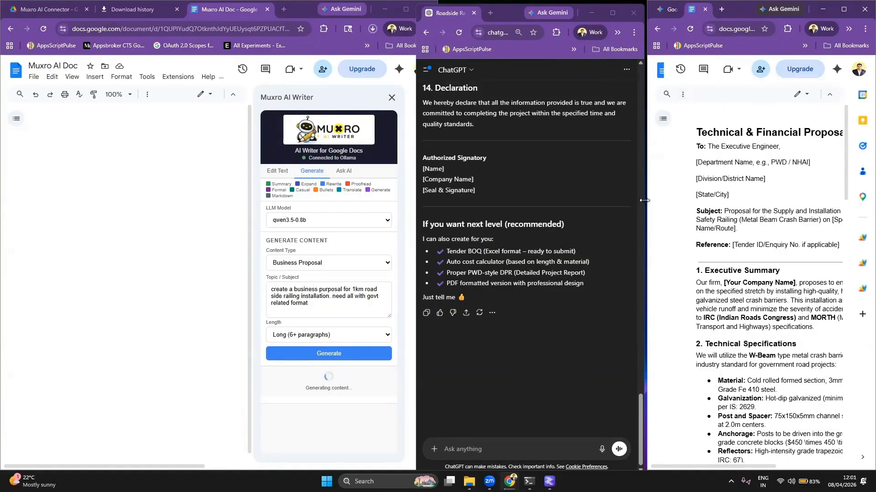
- Insert the locally generated railing proposal into the Muxro AI Doc, close the Muxro AI Writer sidebar and review the inserted text
scroll(519, 170, "up", 20)
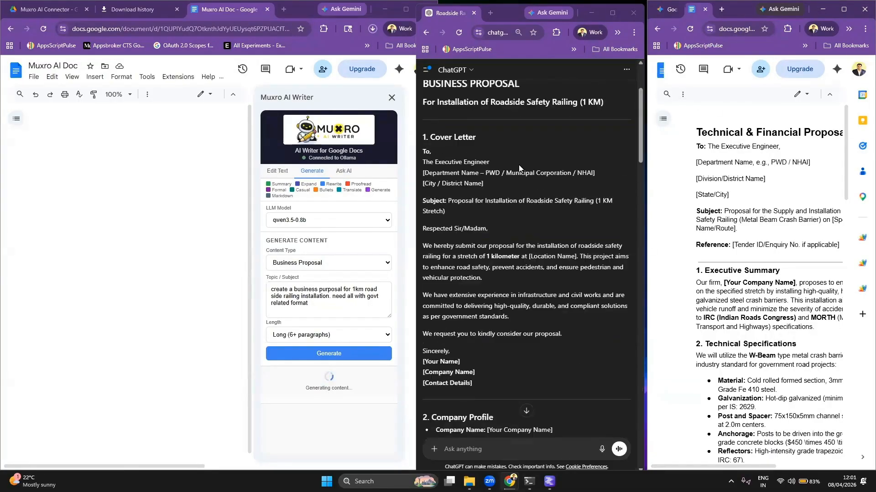
scroll(310, 374, "down", 5)
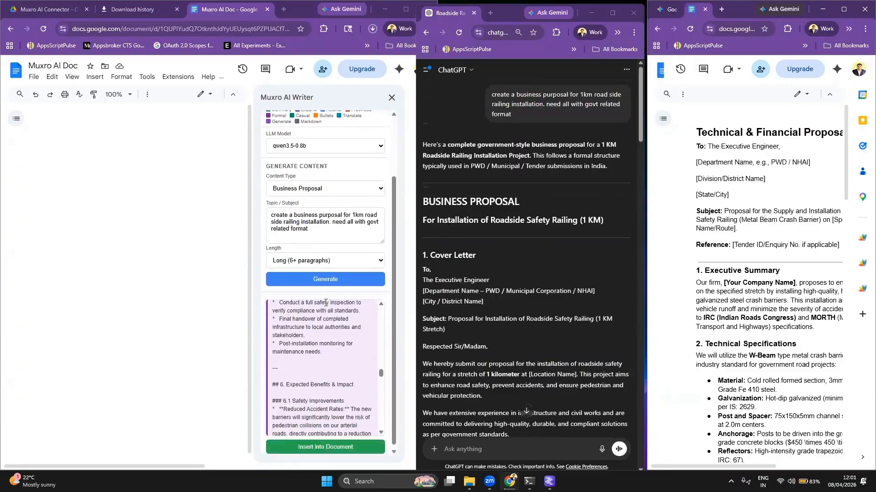
scroll(310, 374, "down", 3)
left_click(329, 445)
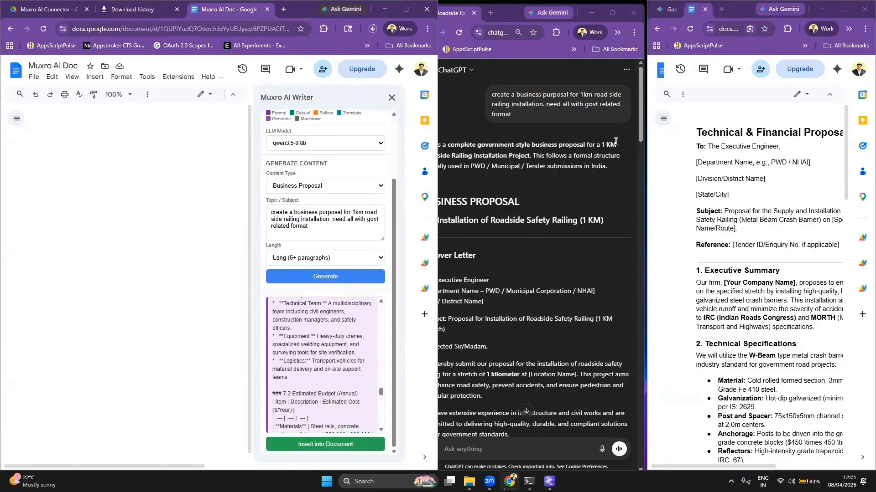
left_click(392, 97)
scroll(220, 233, "down", 6)
scroll(220, 232, "down", 10)
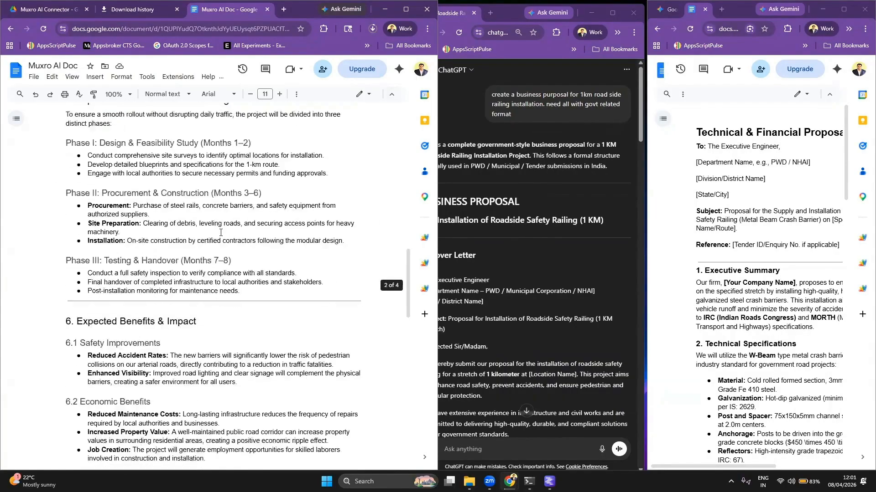
scroll(220, 233, "down", 7)
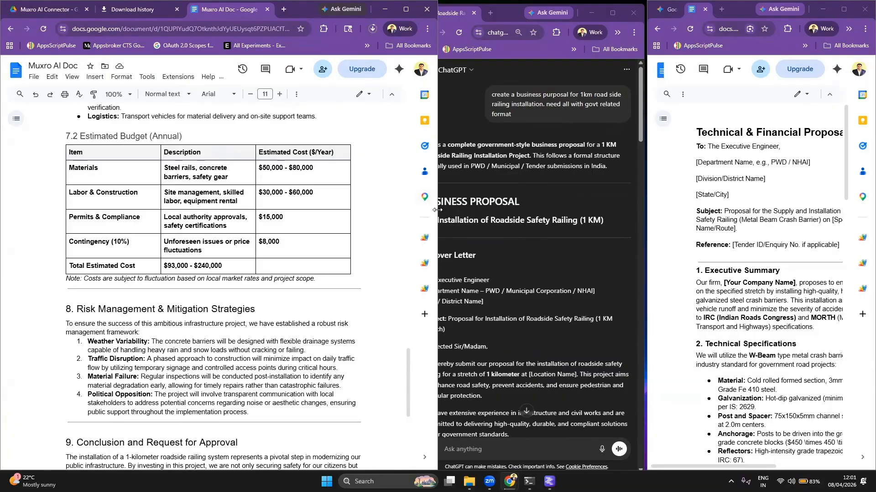
- Arrange the ChatGPT, Muxro AI Doc and Gemini proposal document windows in three equal columns
left_click_drag(437, 210, 336, 210)
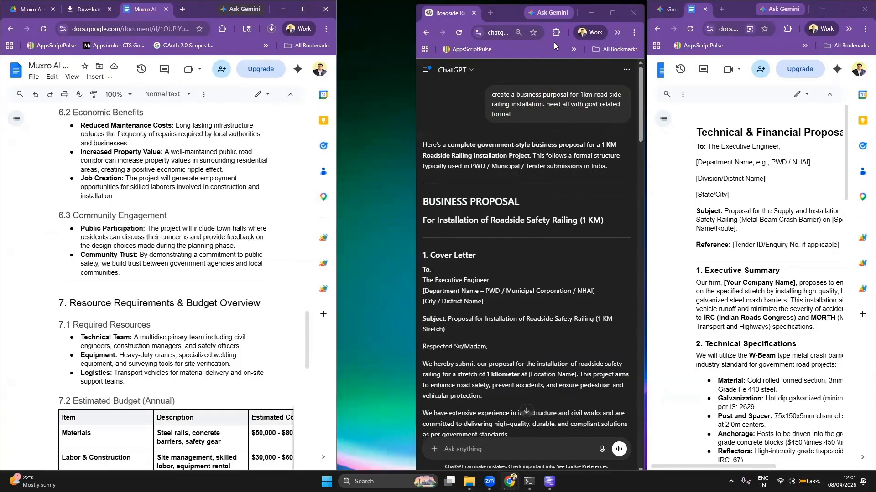
mouse_move(606, 12)
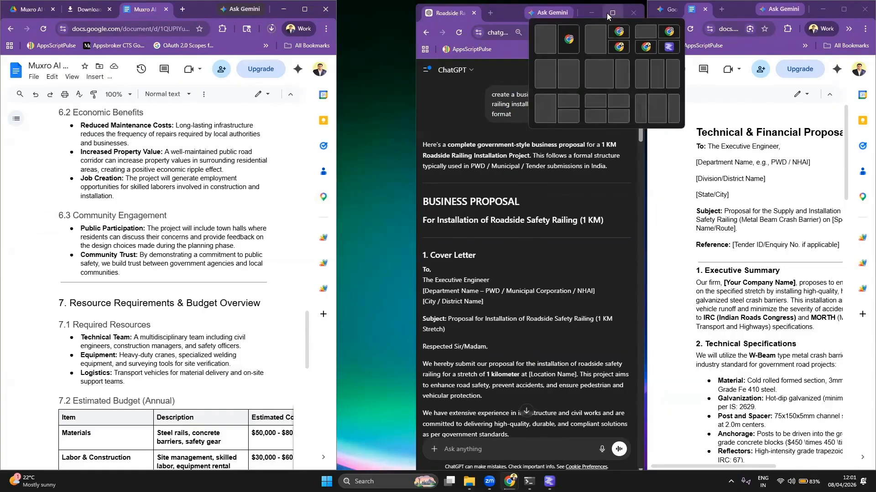
left_click(641, 75)
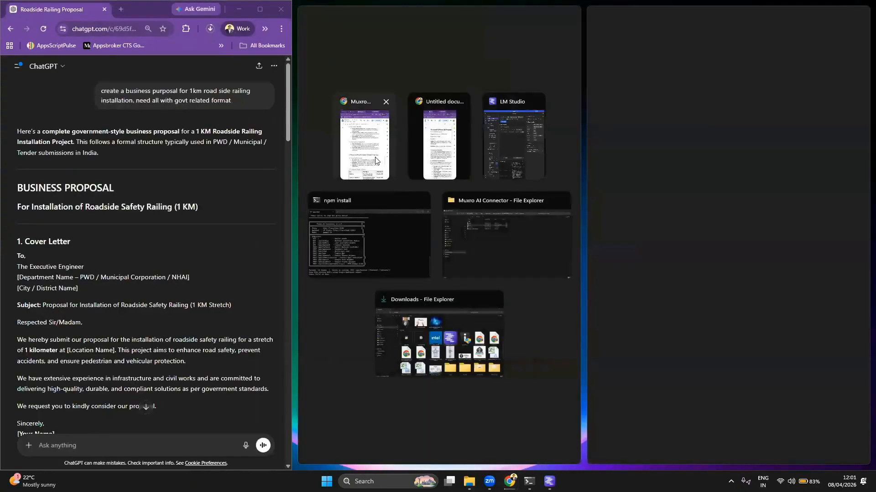
left_click(375, 159)
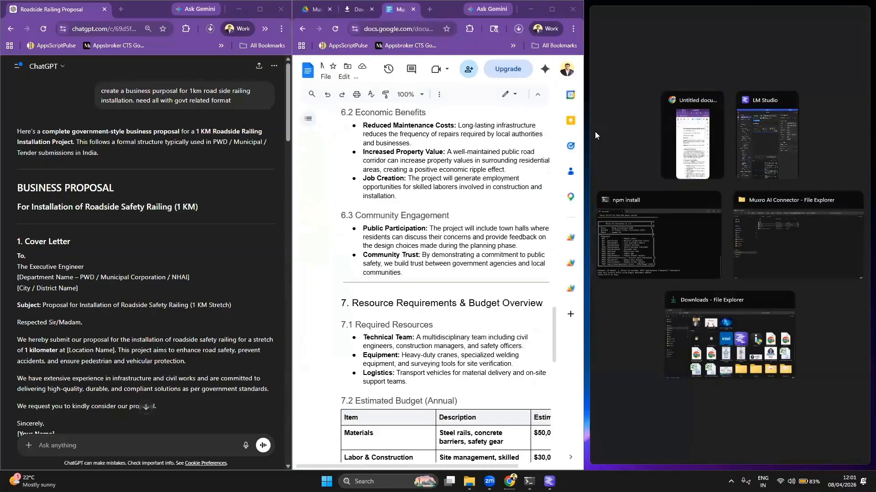
left_click(699, 142)
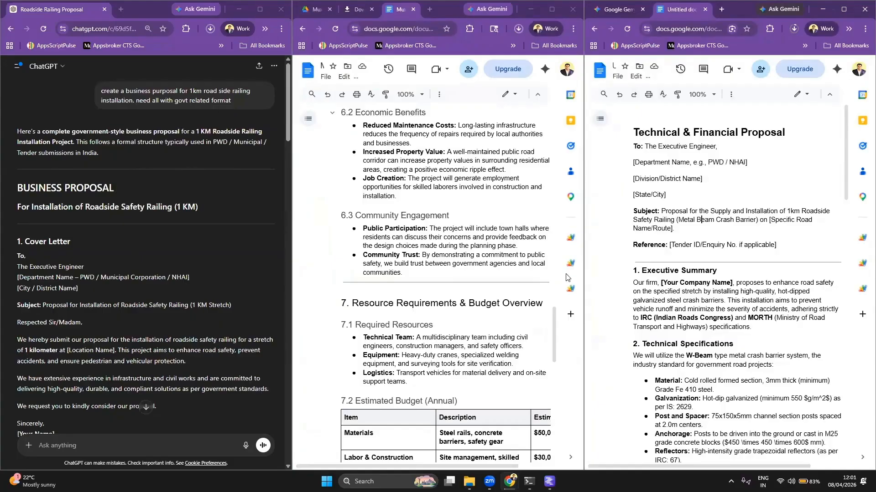
- Compare the opening section of the Muxro AI Doc proposal with the sections of ChatGPT's proposal from the cover letter through warranty and maintenance
scroll(421, 283, "up", 20)
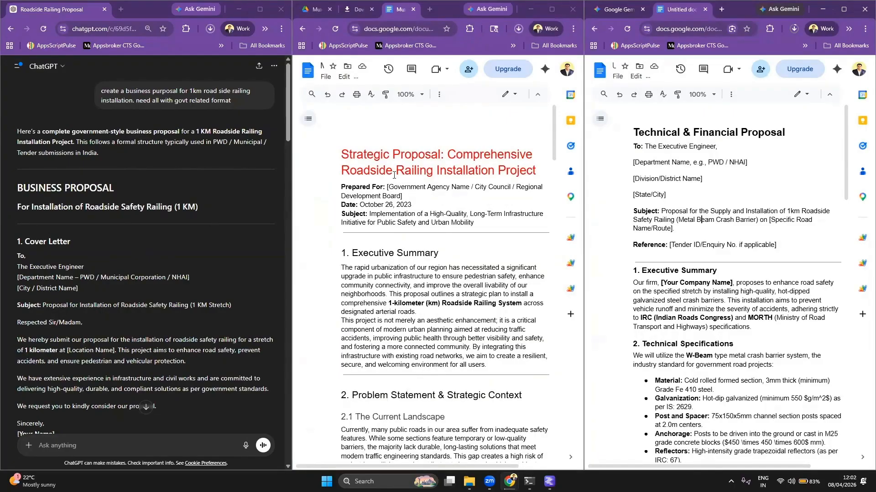
left_click_drag(474, 223, 342, 150)
scroll(53, 211, "down", 1)
left_click_drag(16, 196, 45, 379)
scroll(111, 338, "down", 5)
scroll(111, 338, "down", 1)
left_click_drag(17, 215, 102, 375)
scroll(69, 302, "down", 3)
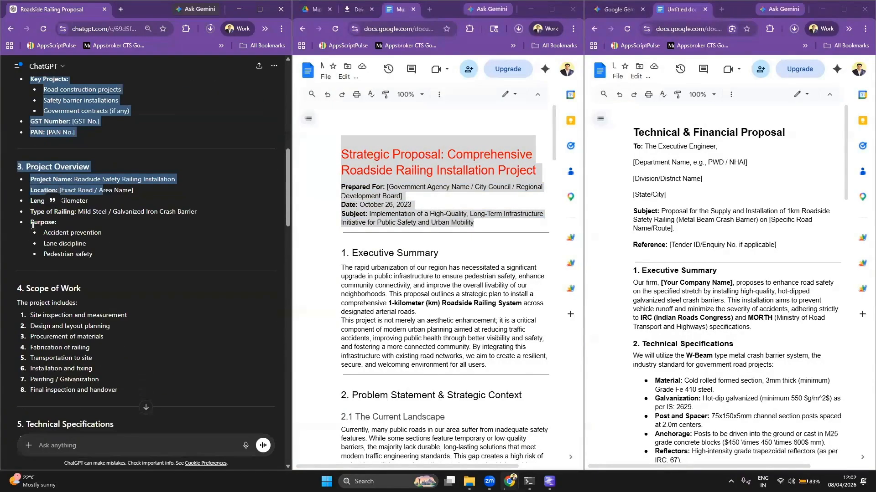
scroll(66, 316, "down", 3)
scroll(44, 303, "down", 15)
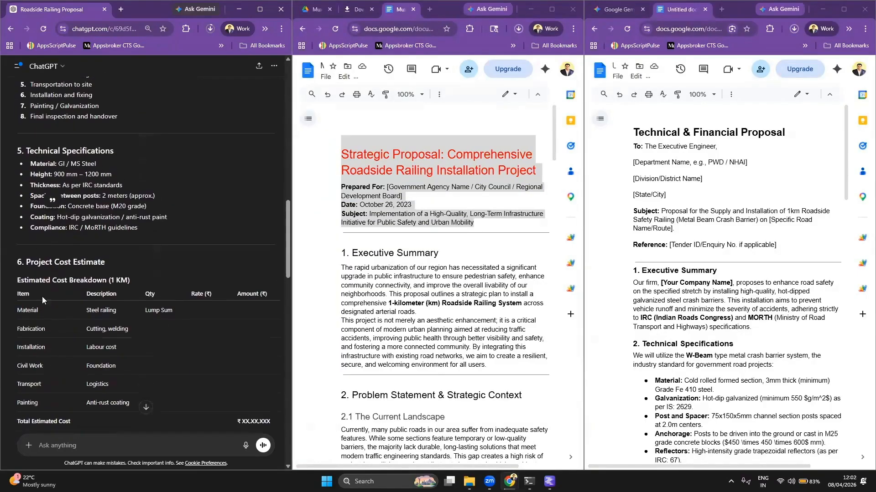
scroll(159, 173, "down", 3)
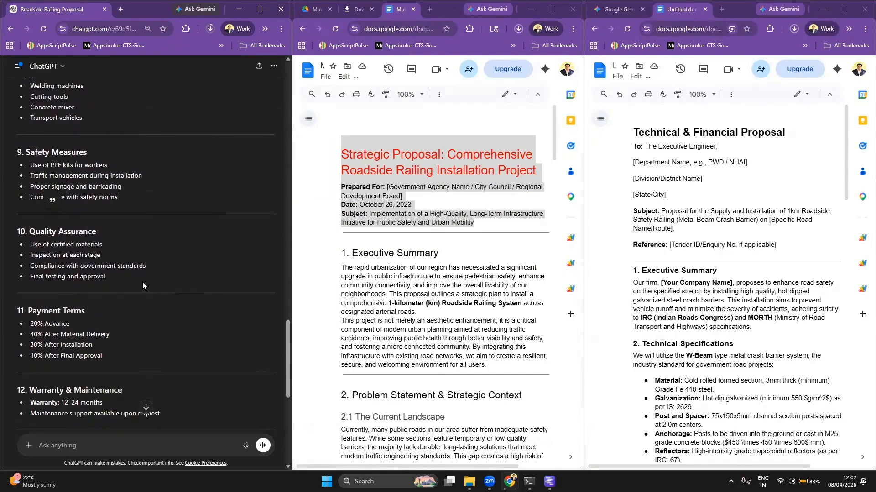
- Close the ChatGPT window and arrange the Muxro AI Doc and the Gemini proposal document side by side in two equal halves
left_click(282, 11)
mouse_move(552, 9)
left_click(488, 70)
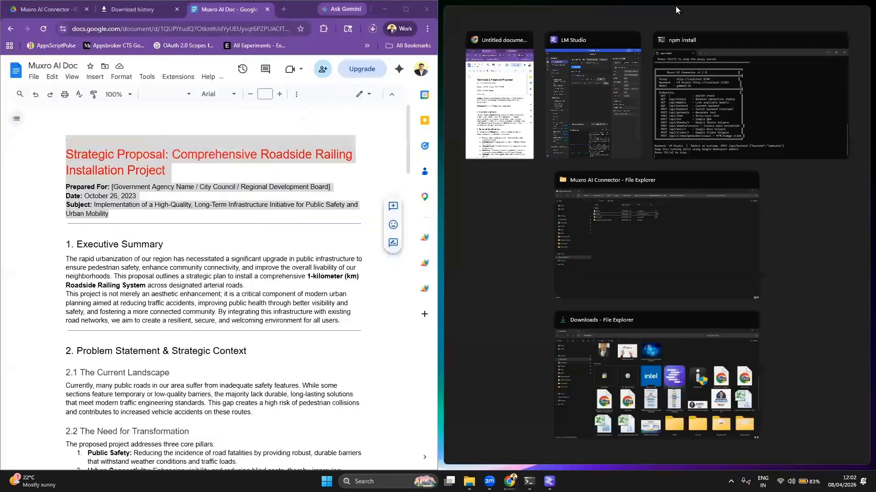
left_click(501, 82)
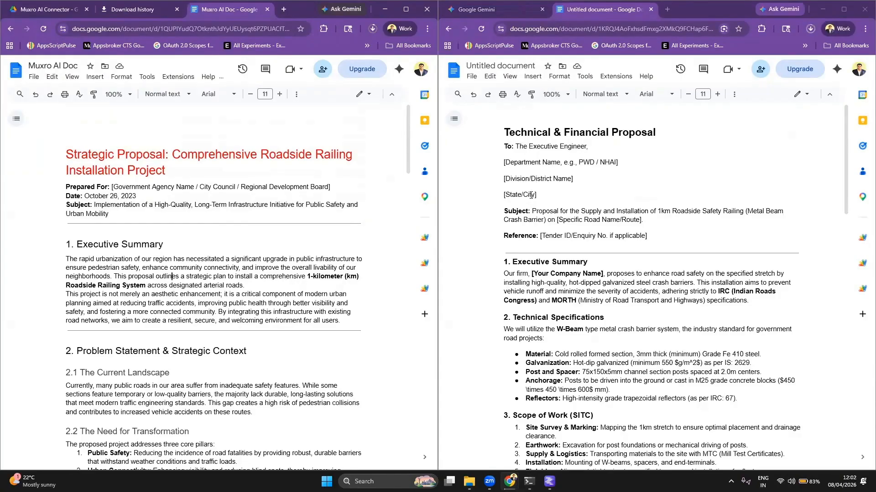
- Compare the Muxro AI Doc proposal from executive summary to conclusion with the Gemini proposal through its statutory documents and signatory block
scroll(530, 196, "down", 3)
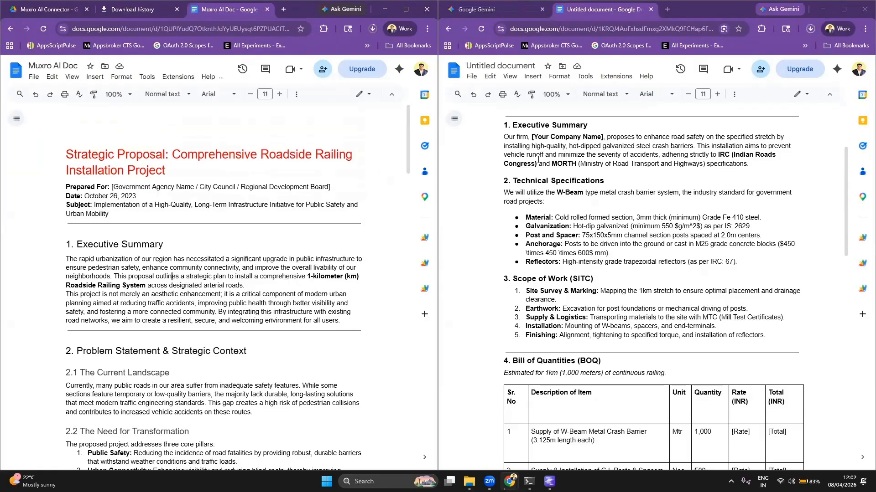
scroll(252, 246, "down", 1)
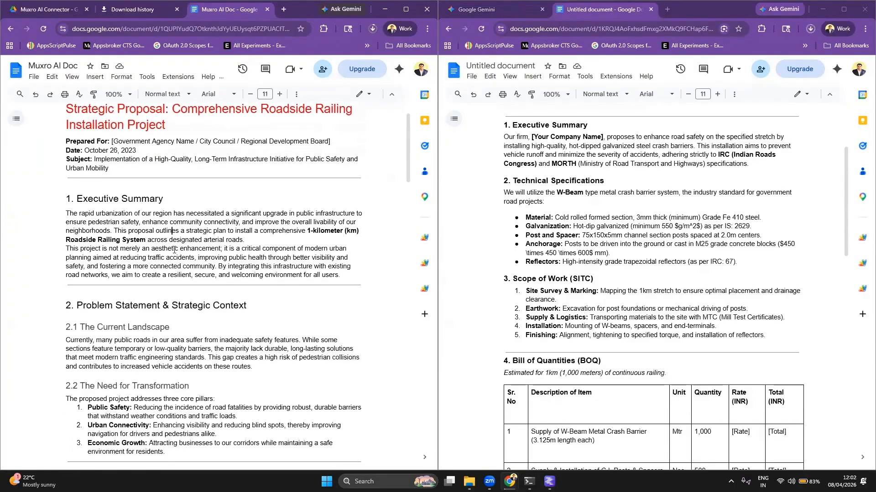
left_click_drag(54, 209, 347, 273)
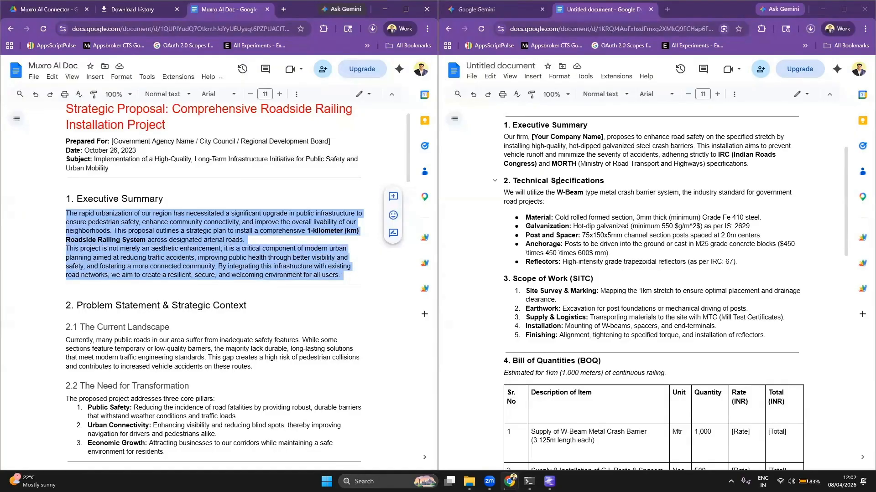
scroll(538, 174, "down", 2)
scroll(212, 279, "down", 3)
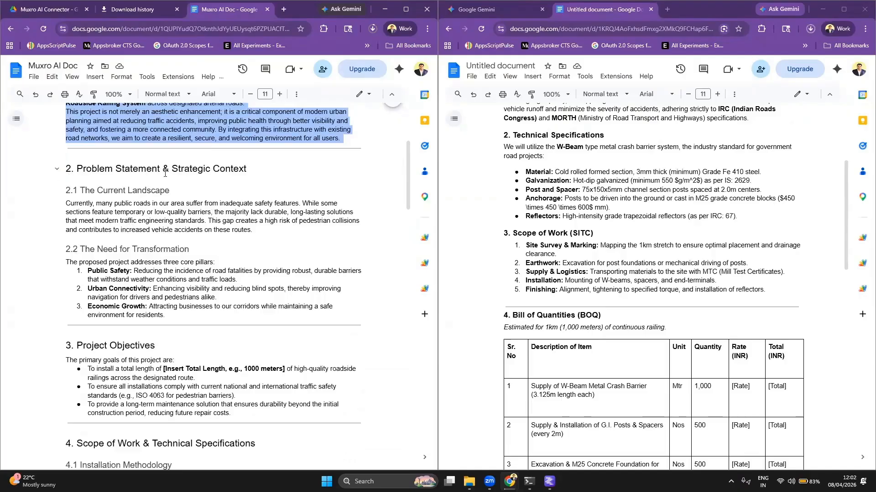
scroll(165, 173, "down", 6)
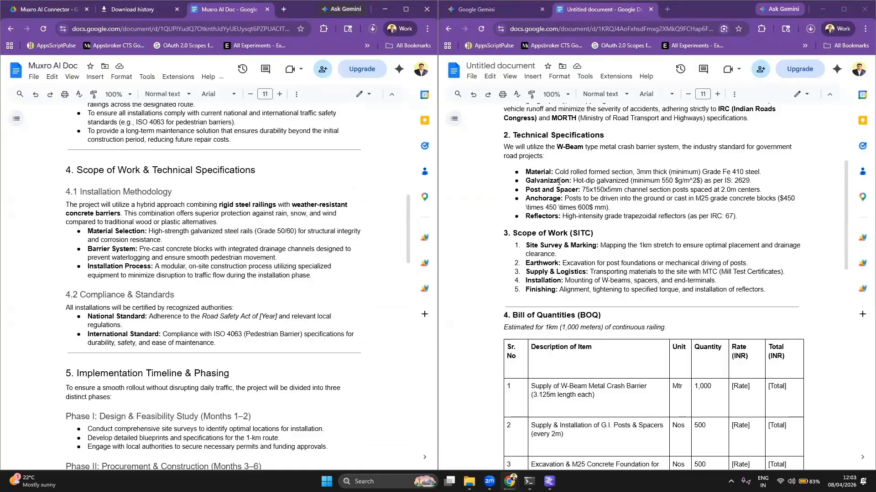
scroll(159, 315, "down", 15)
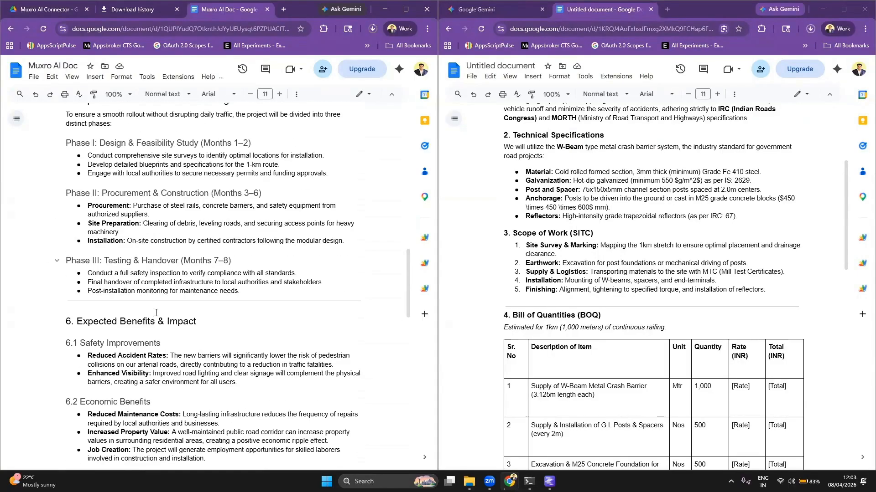
scroll(159, 315, "down", 4)
scroll(655, 186, "down", 12)
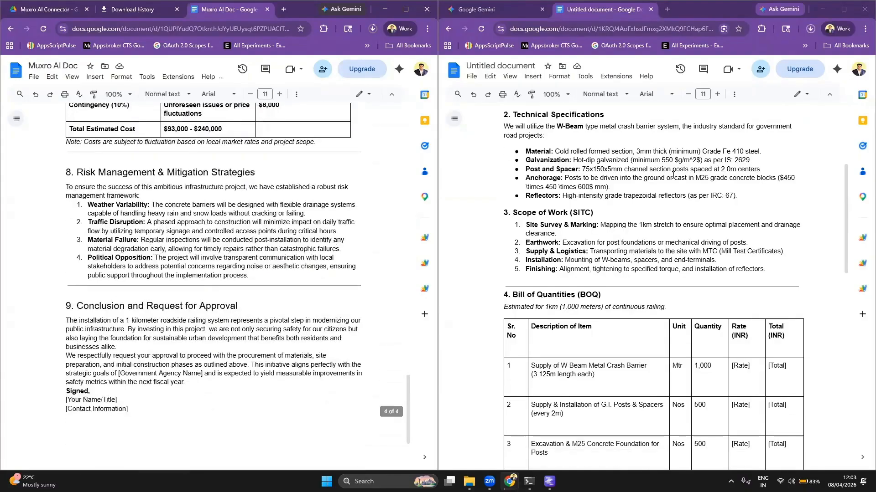
scroll(209, 313, "up", 20)
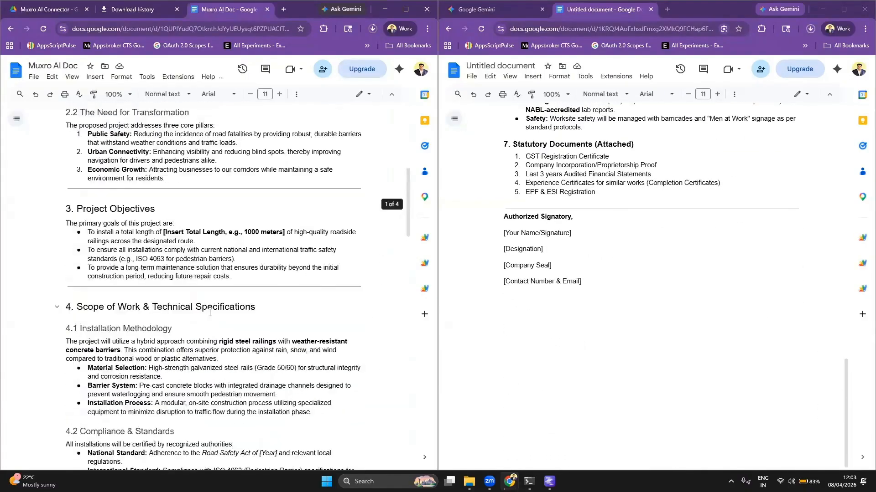
scroll(209, 313, "down", 5)
left_click(236, 306)
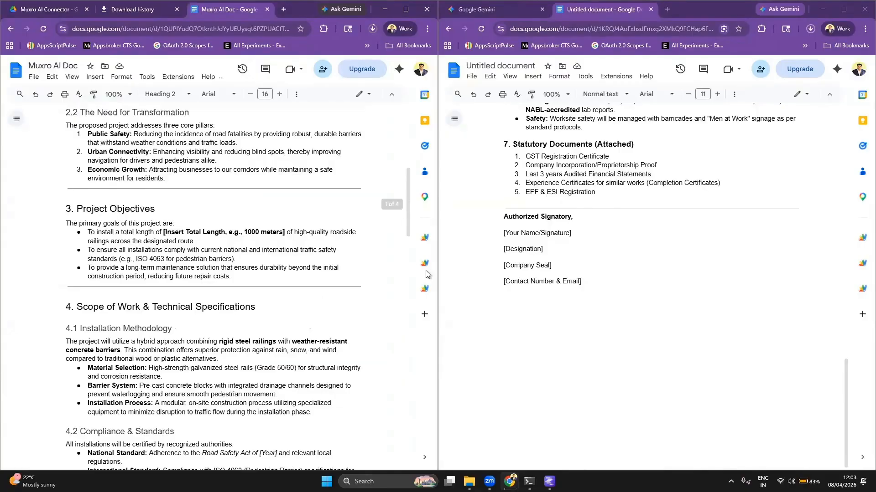
- Justify all the text in the Gemini proposal document
scroll(535, 276, "up", 10)
scroll(535, 277, "up", 6)
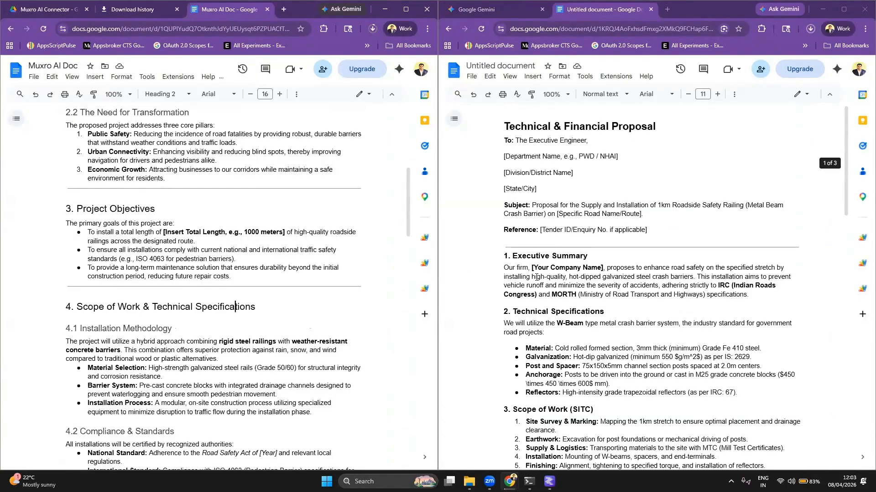
left_click(634, 277)
key("ctrl+a")
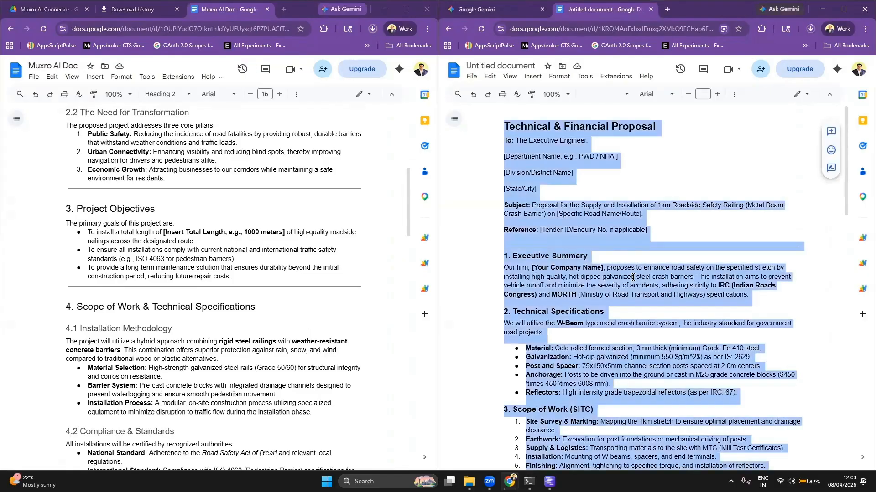
left_click(627, 94)
left_click(627, 94)
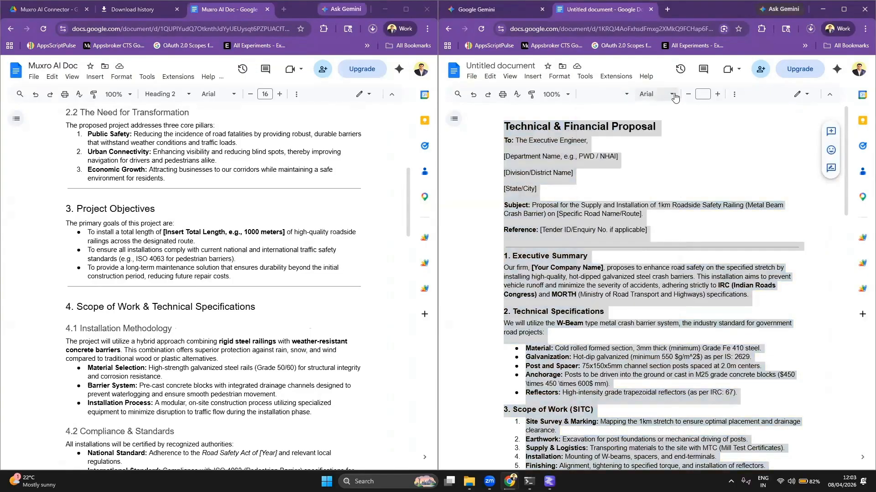
left_click(734, 94)
left_click(612, 112)
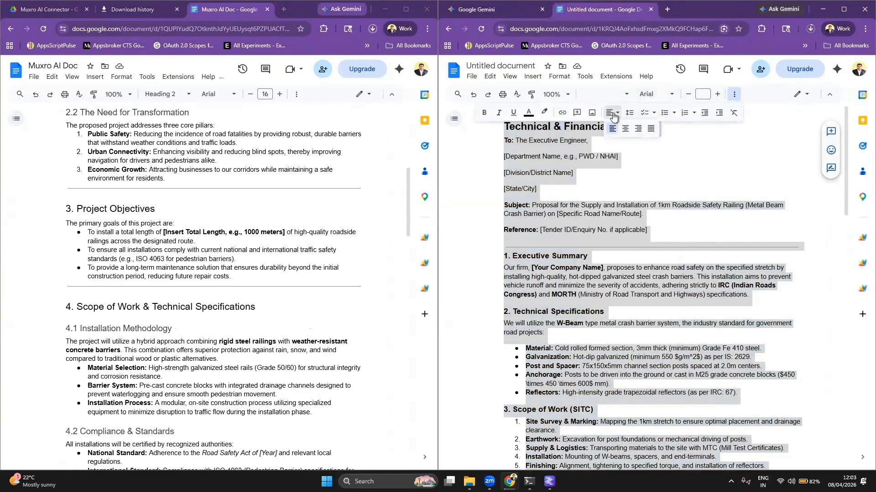
left_click(651, 128)
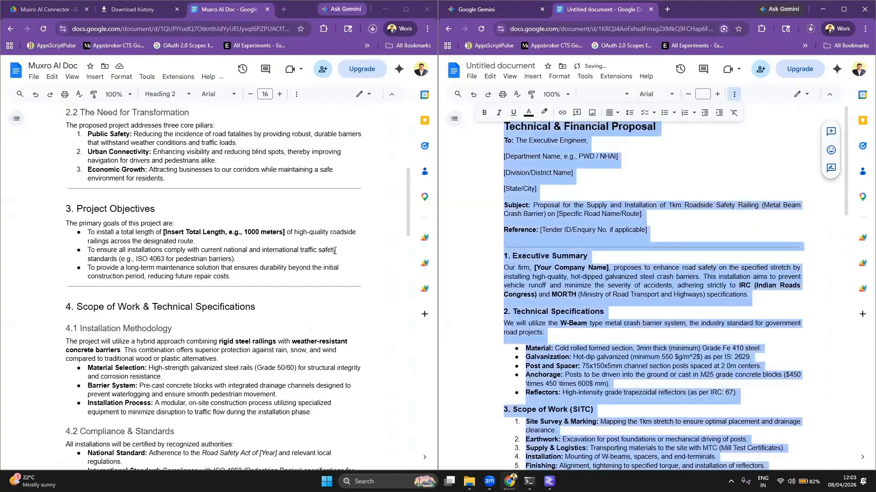
- Justify all the text in the Muxro AI Doc and deselect it
left_click(334, 251)
key("ctrl+a")
left_click(296, 94)
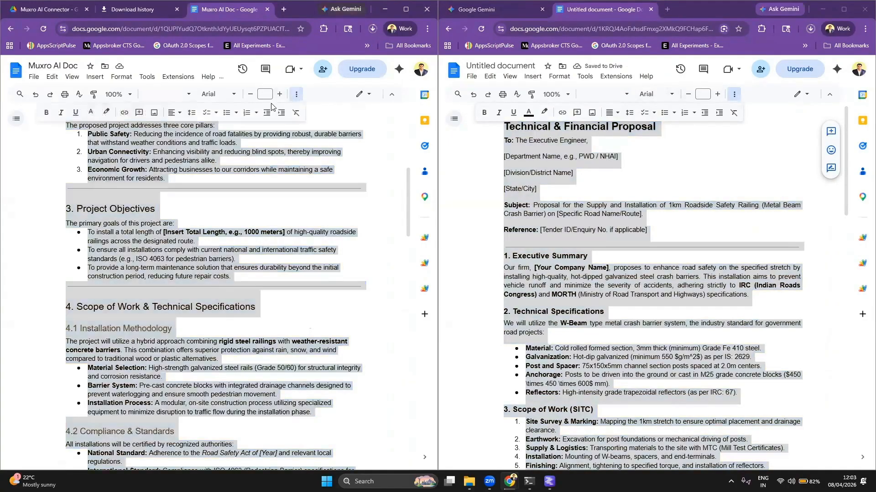
left_click(176, 113)
left_click(214, 129)
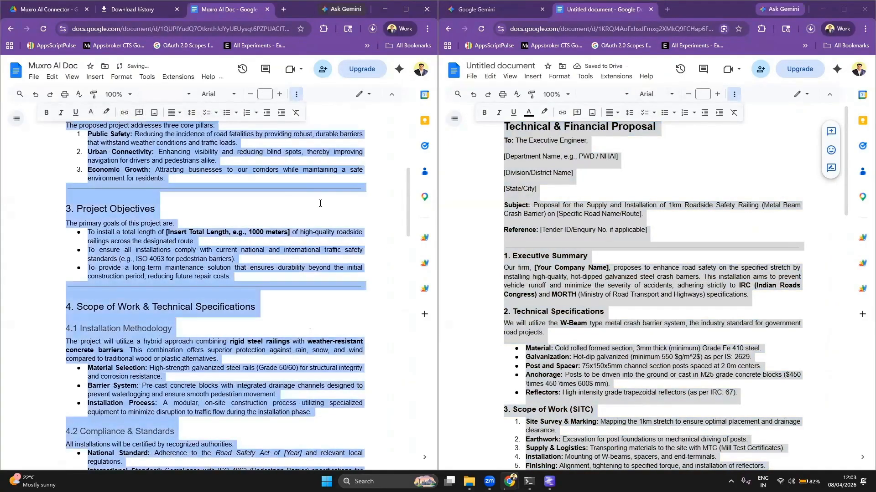
left_click(298, 303)
- Compare the justified layouts of both proposals, including the Muxro AI Doc's estimated budget table and the Gemini document's Bill of Quantities
scroll(298, 303, "down", 6)
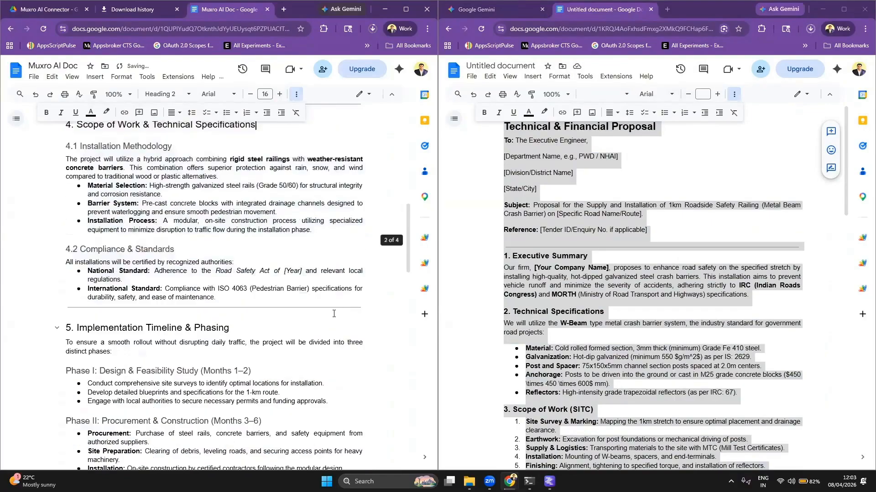
scroll(717, 342, "down", 14)
scroll(717, 341, "up", 5)
scroll(172, 264, "up", 17)
scroll(172, 265, "down", 6)
scroll(172, 265, "down", 15)
scroll(232, 271, "up", 4)
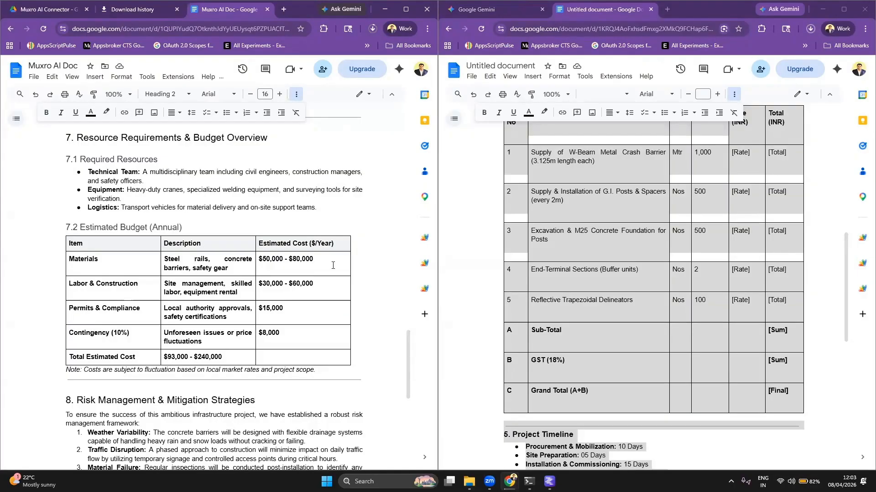
scroll(820, 316, "down", 2)
scroll(820, 316, "up", 15)
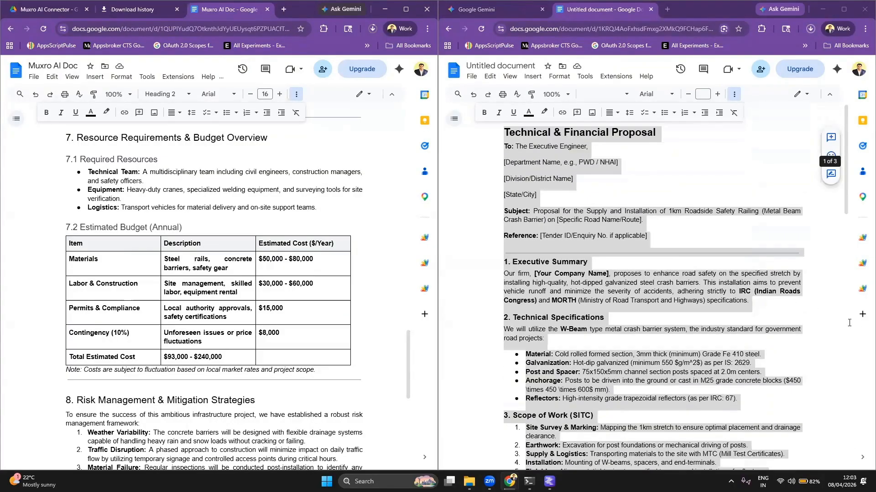
scroll(820, 316, "down", 6)
left_click(818, 181)
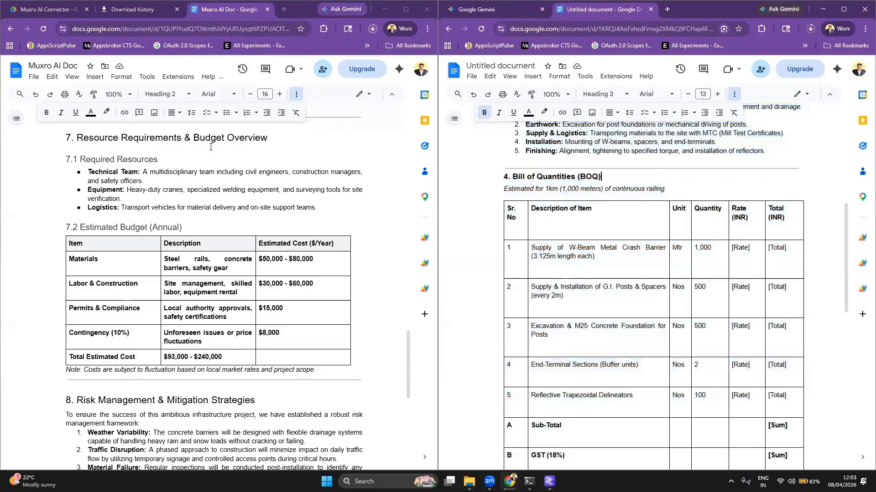
- Maximize the Muxro AI Doc window, return to the start of the proposal and open the Muxro AI Writer sidebar
left_click(651, 10)
left_click(541, 9)
left_click(411, 11)
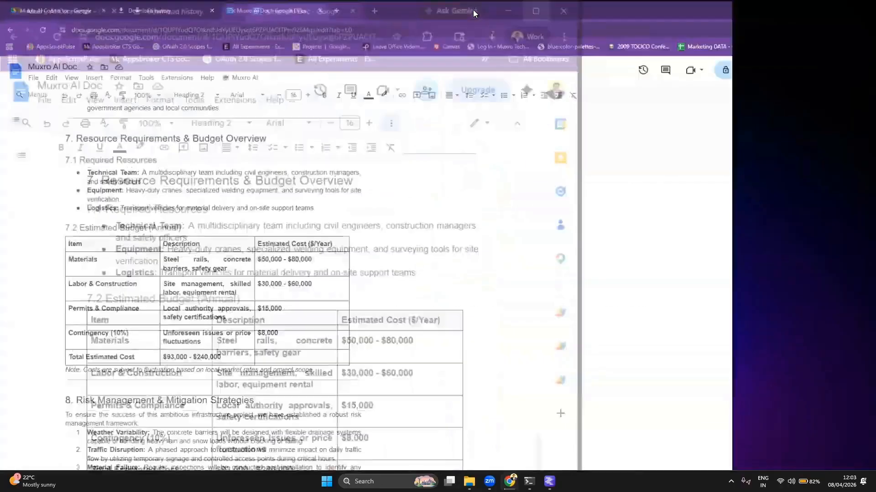
scroll(413, 245, "up", 20)
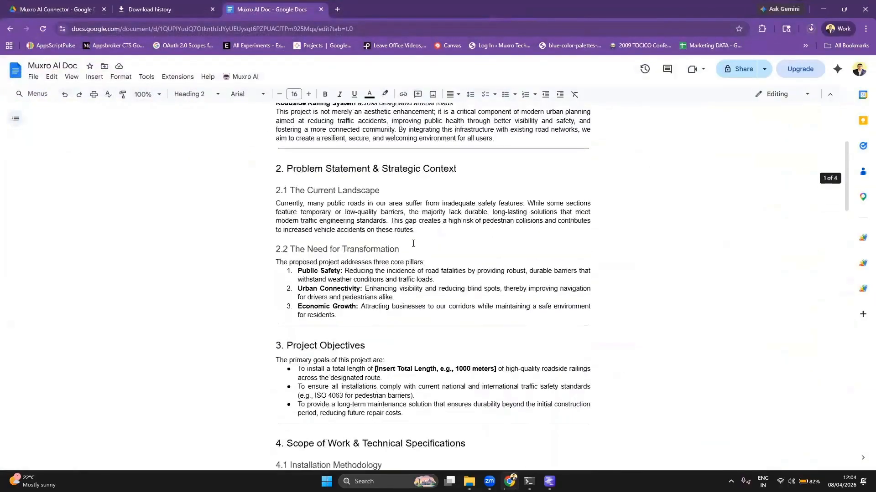
scroll(413, 245, "up", 4)
left_click(255, 83)
left_click(253, 91)
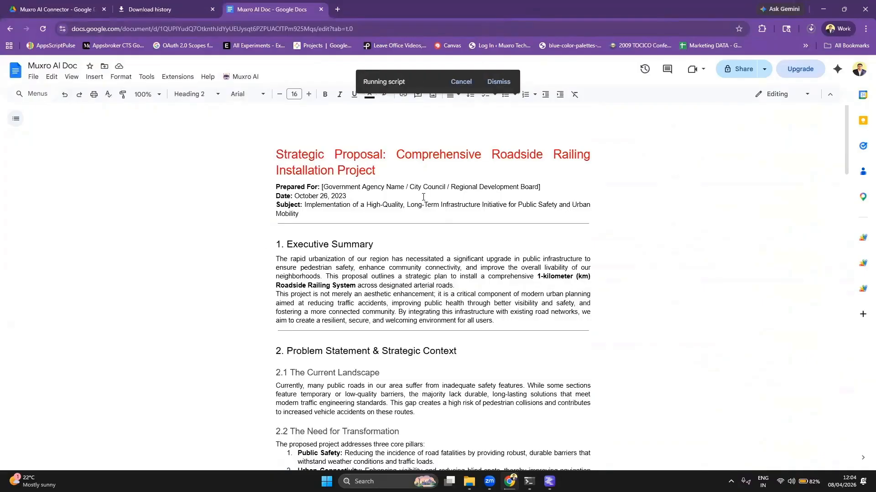
- Rewrite the two Executive Summary paragraphs with Muxro AI Writer's Formal action on qwen3.5-0.8b and replace the original text with the result
left_click_drag(415, 324, 183, 260)
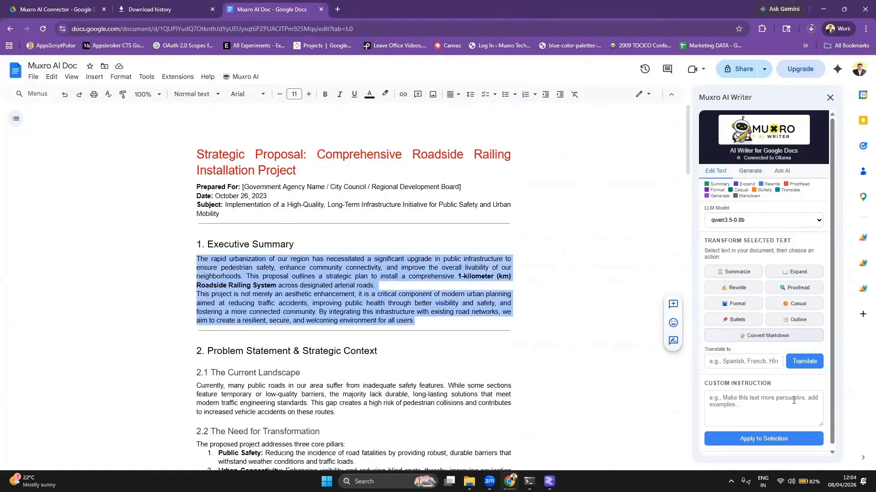
left_click(742, 306)
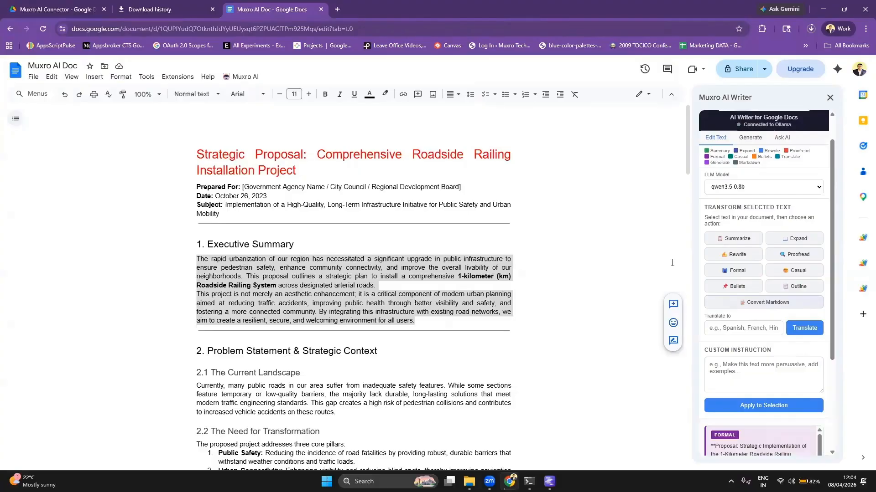
scroll(755, 339, "down", 5)
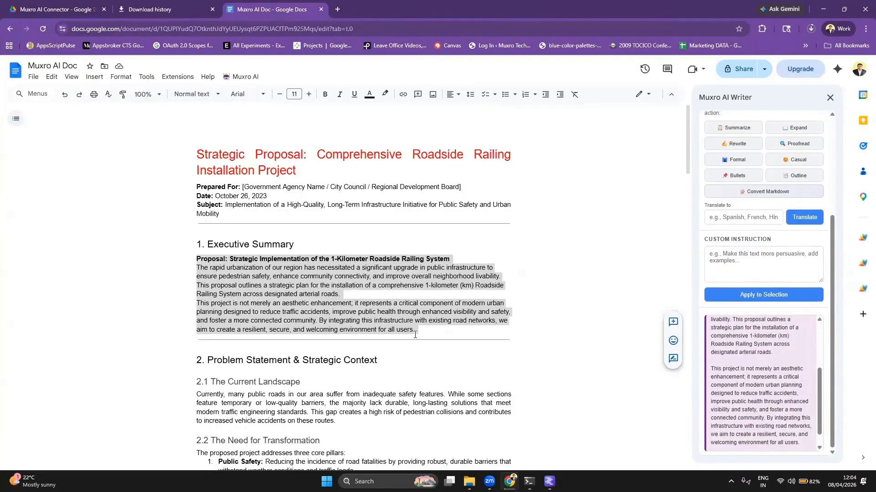
- Justify the rewritten Executive Summary text and deselect it
left_click(451, 95)
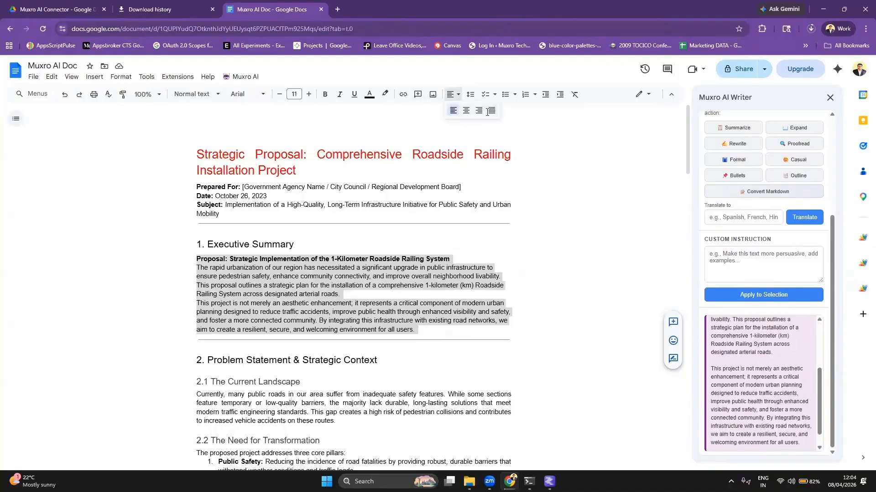
left_click(489, 114)
left_click(408, 305)
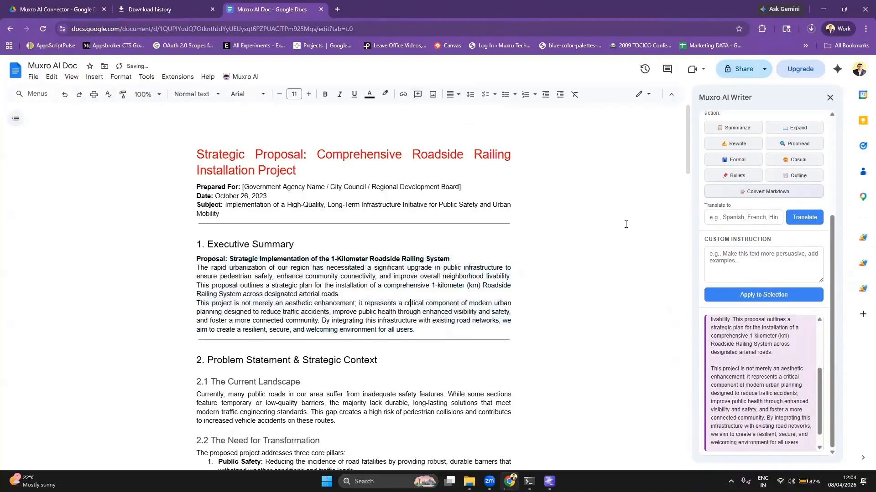